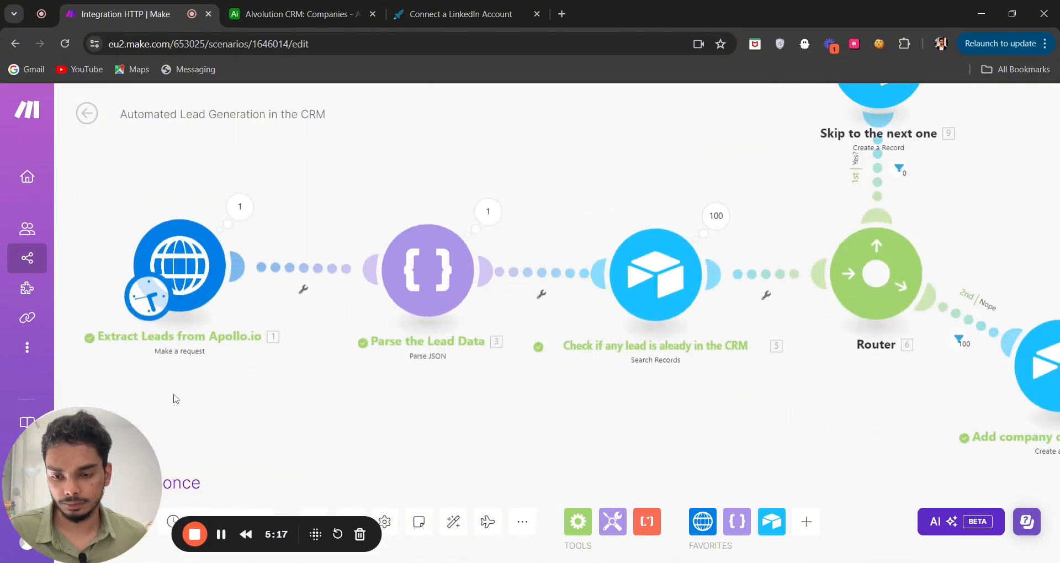
Open the Extract Leads from Apollo.io HTTP module and review its JSON request content
scroll(284, 422, up, 2)
scroll(280, 423, up, 1)
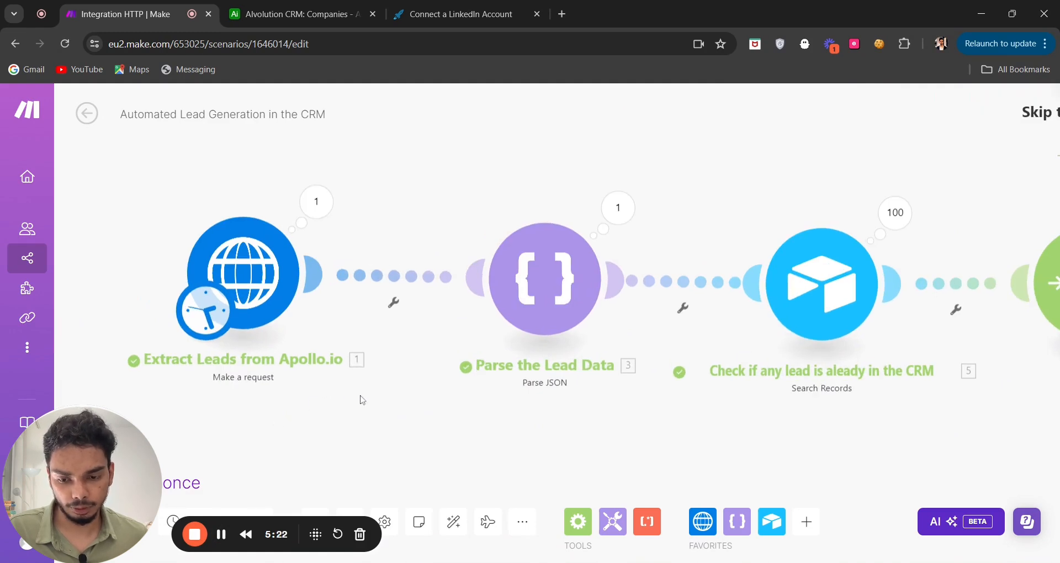
click(243, 273)
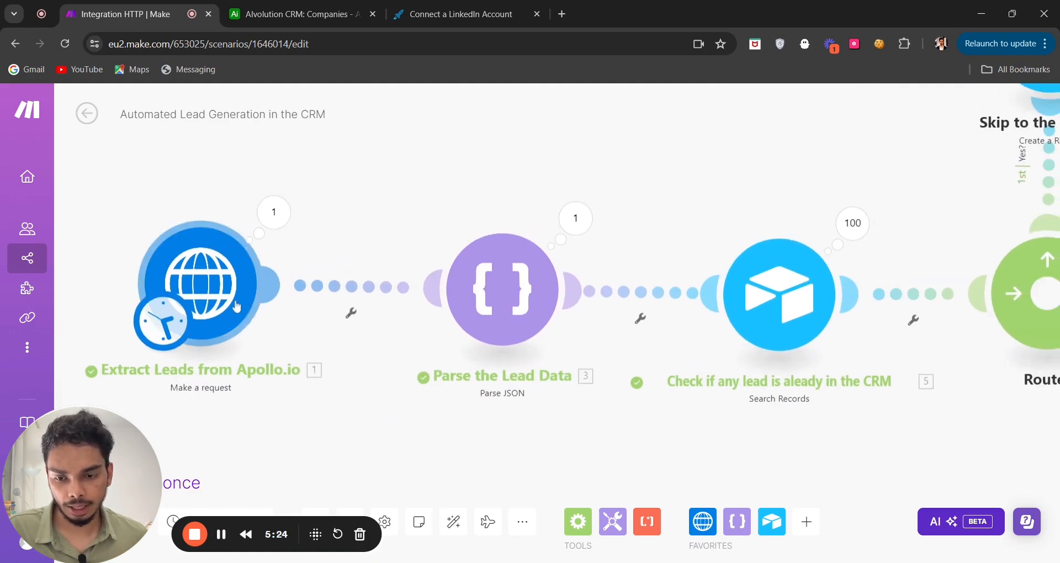
scroll(436, 335, down, 1)
scroll(436, 334, down, 8)
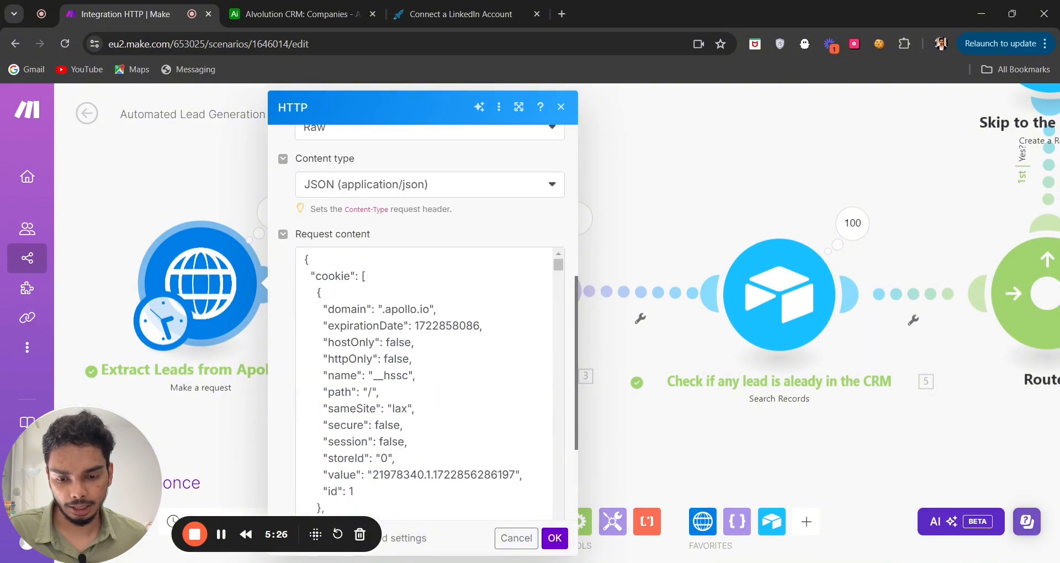
scroll(424, 381, down, 10)
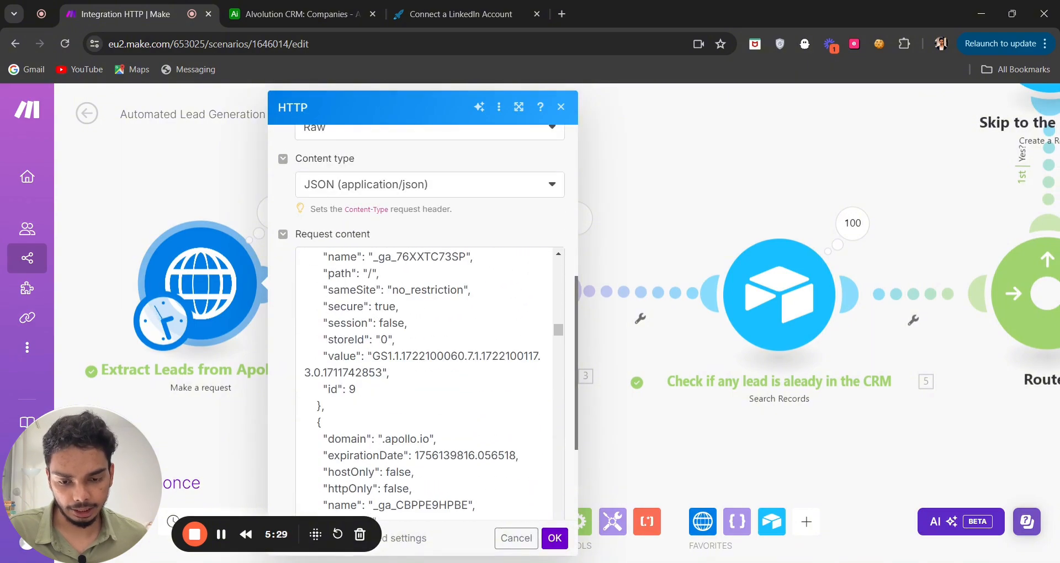
scroll(424, 381, down, 10)
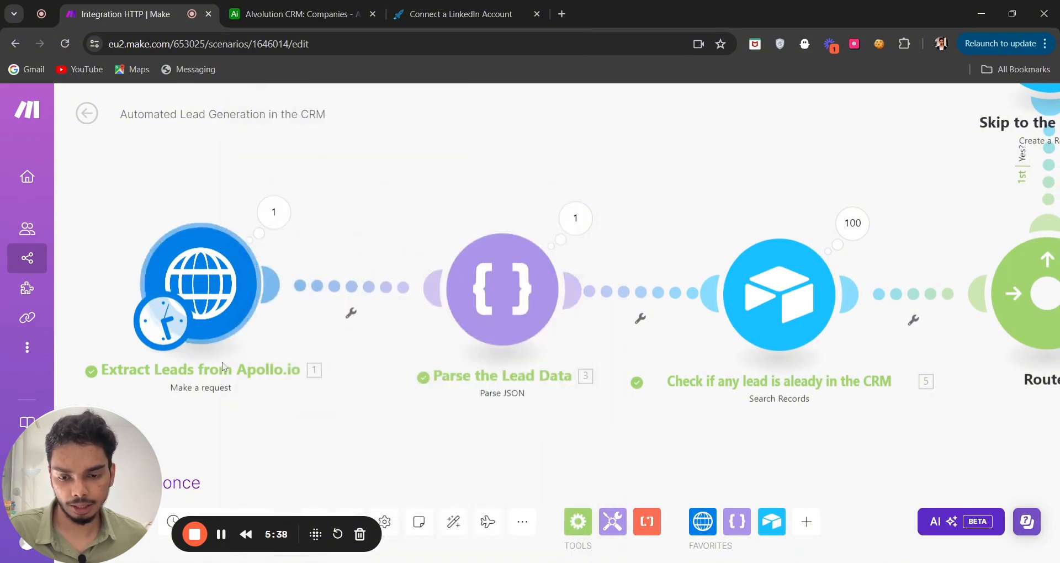
Inspect the output bundle of the Parse the Lead Data module from its last run
drag(407, 447, 219, 404)
drag(138, 308, 312, 360)
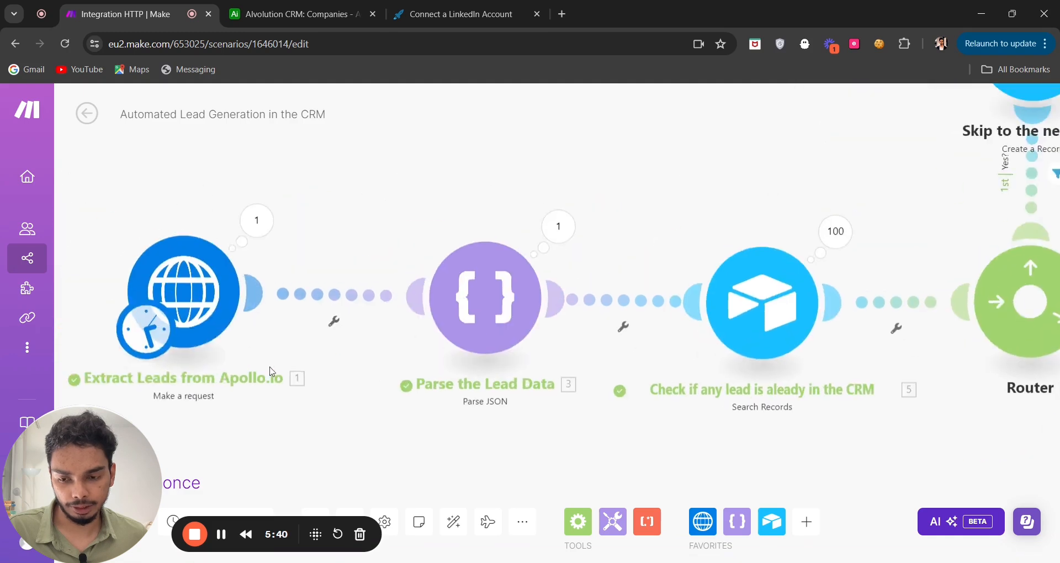
drag(371, 449, 246, 435)
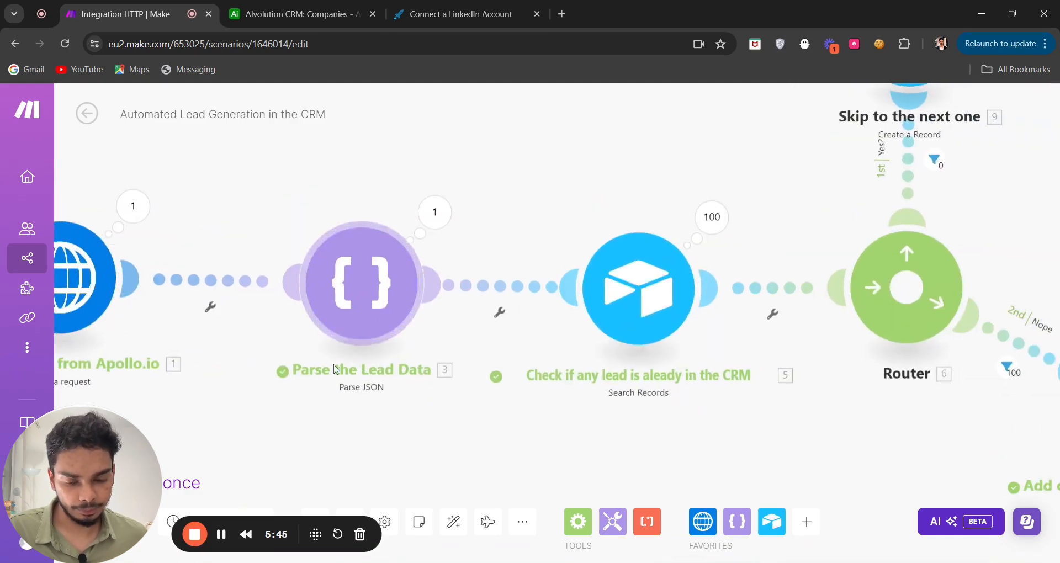
click(435, 212)
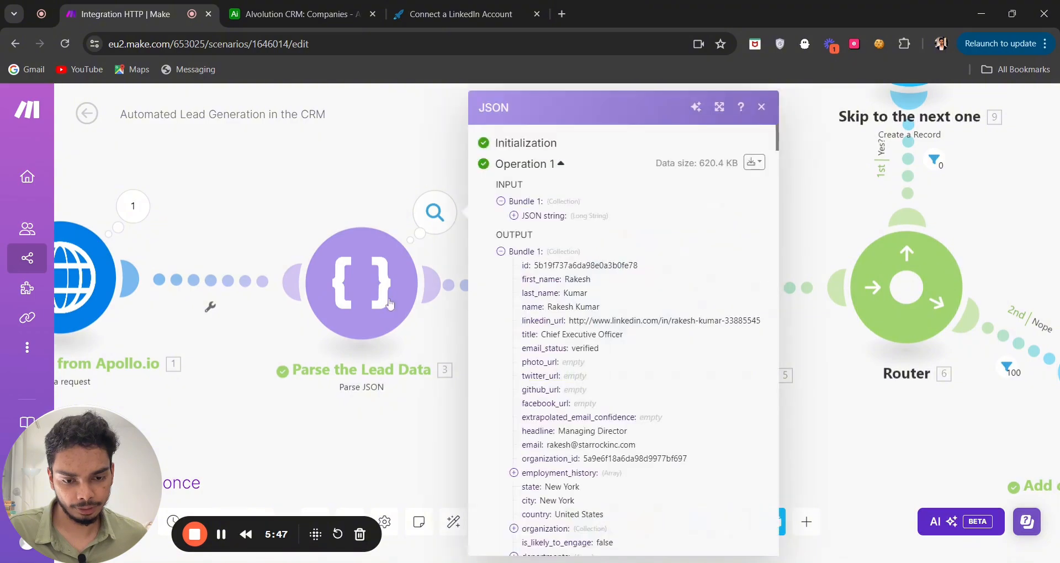
scroll(527, 335, down, 10)
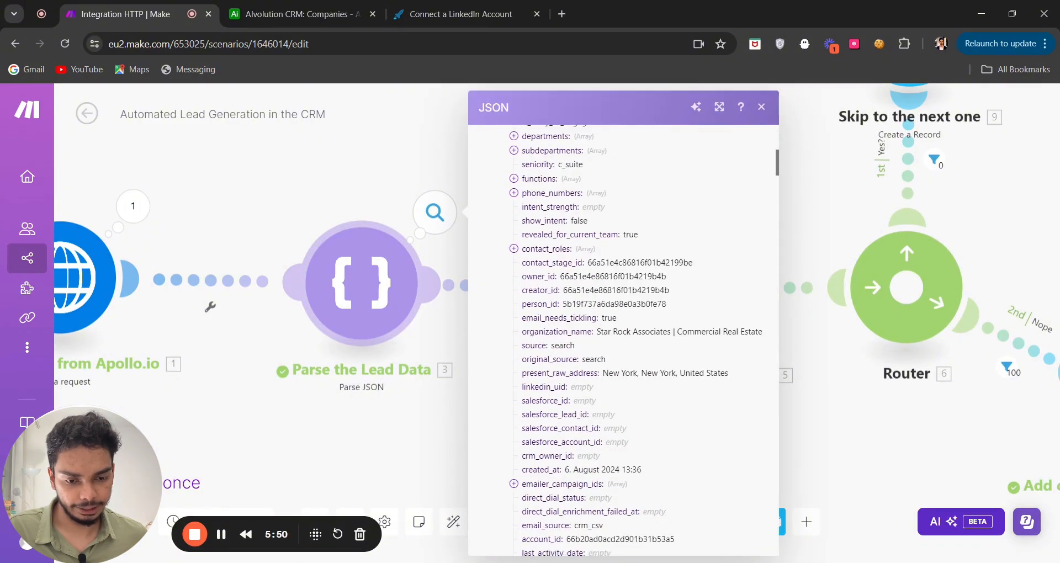
scroll(527, 335, up, 4)
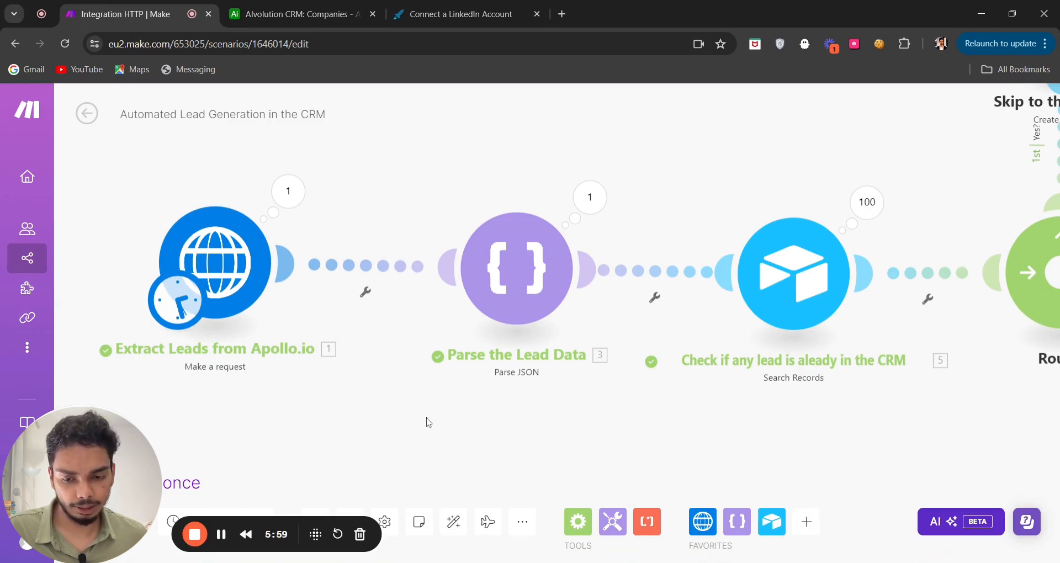
Examine the rest of the scenario, from the CRM duplicate check through the router to the company and lead record modules
drag(479, 428, 282, 415)
drag(676, 425, 485, 431)
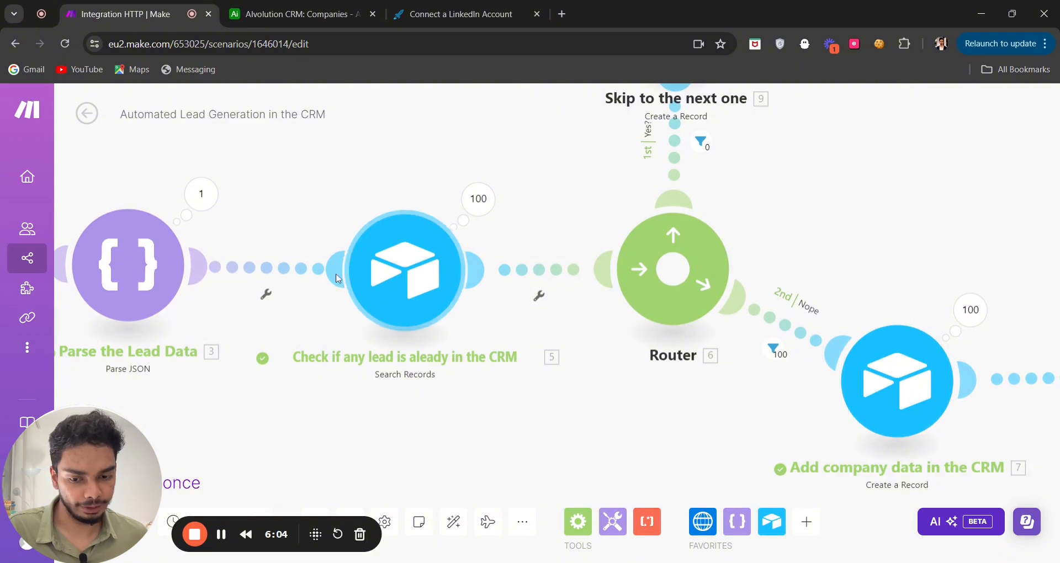
drag(455, 395, 445, 404)
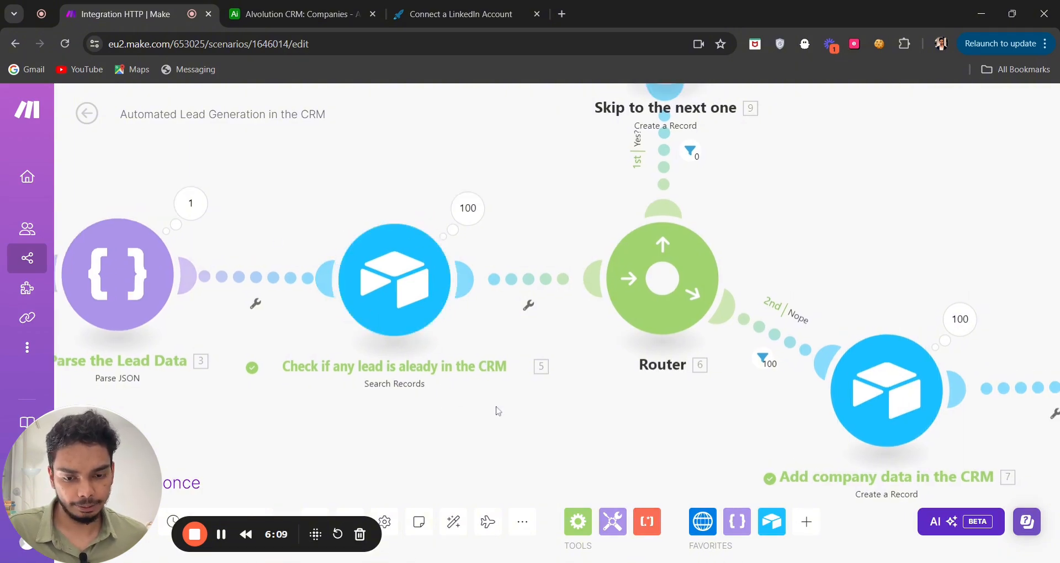
drag(499, 411, 399, 413)
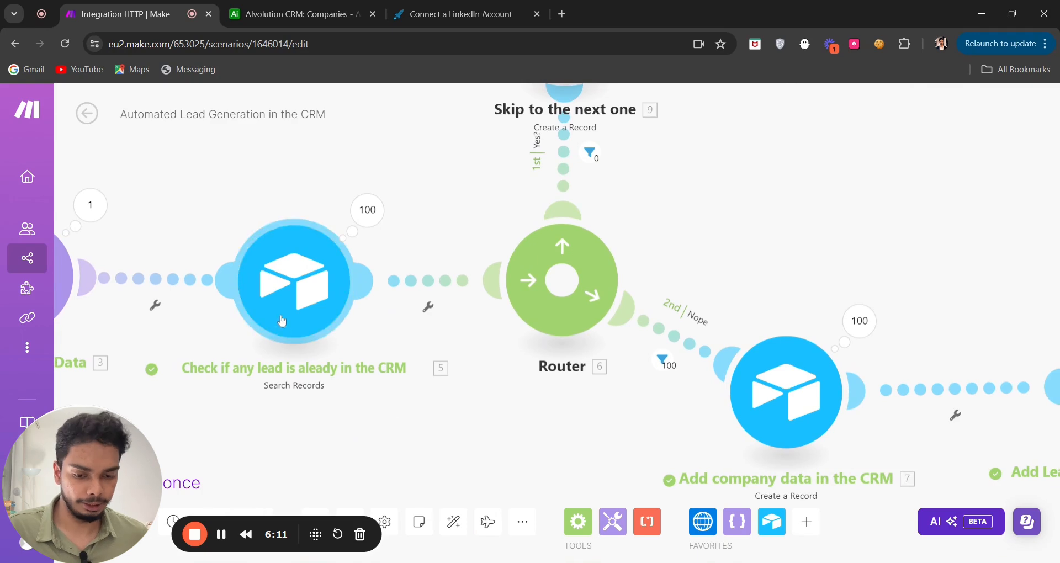
drag(451, 343, 423, 427)
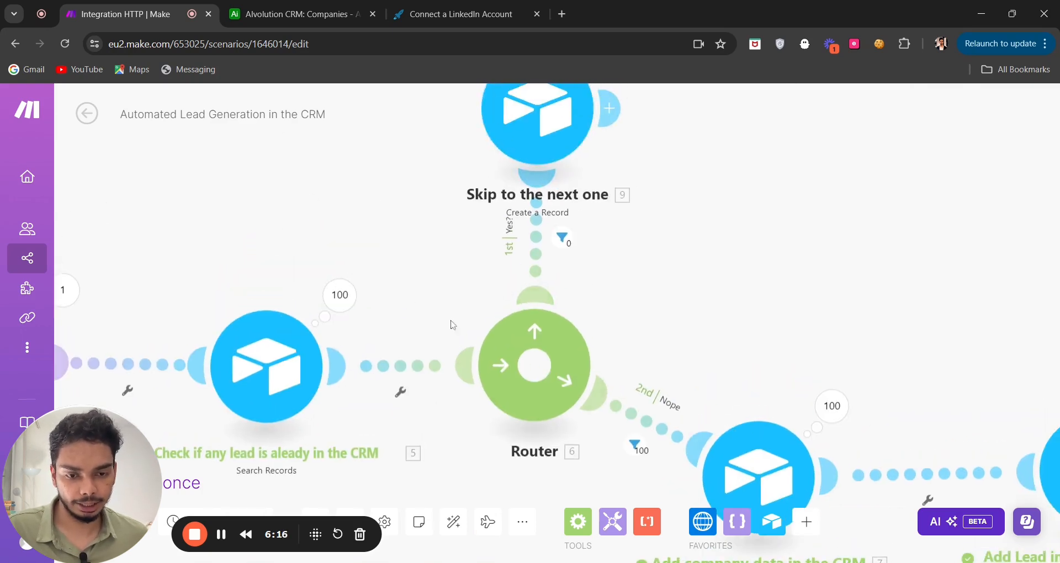
drag(450, 301, 340, 220)
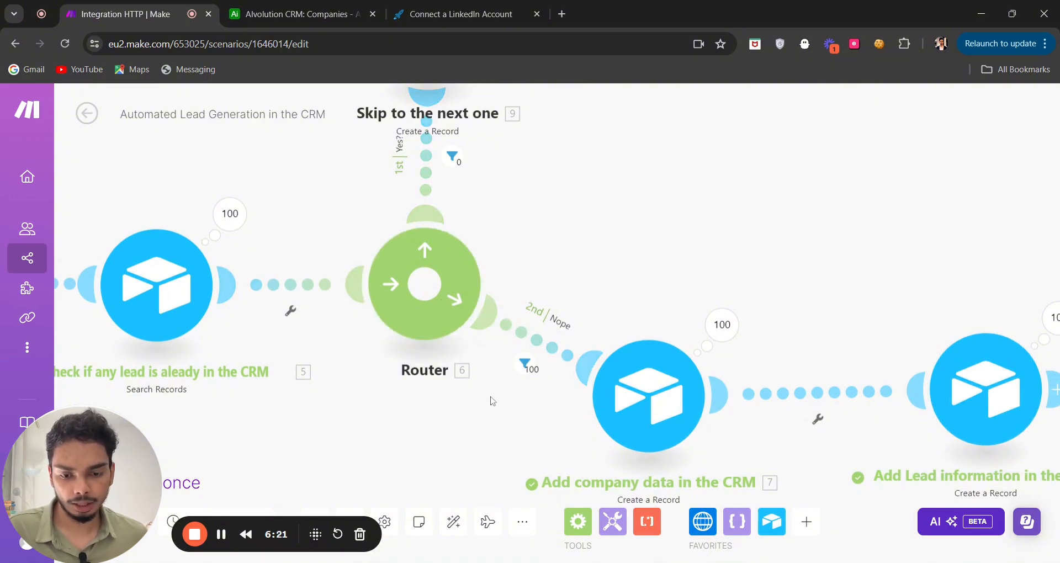
drag(493, 401, 407, 333)
drag(485, 303, 406, 280)
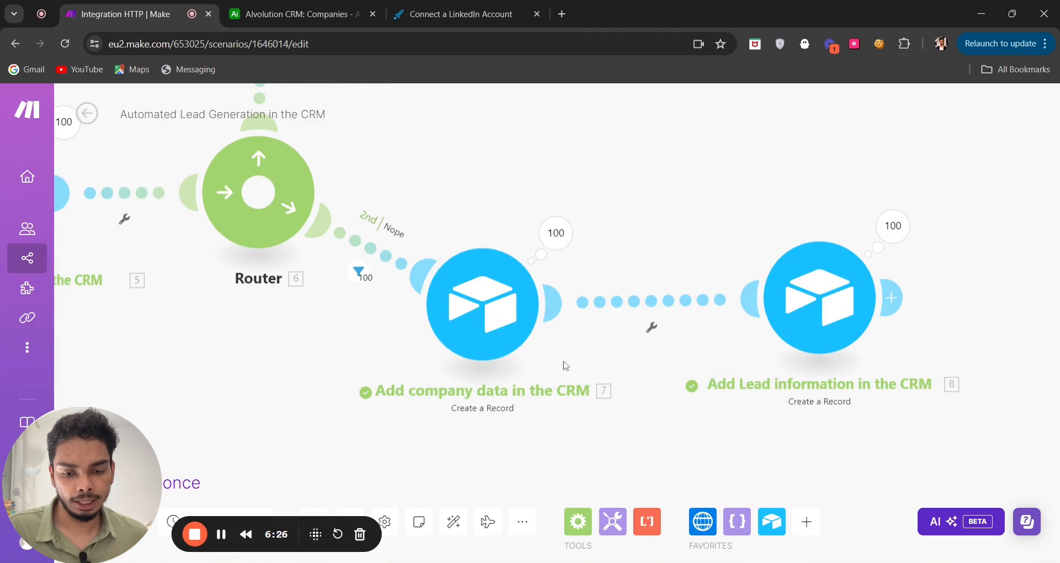
scroll(519, 371, right, 5)
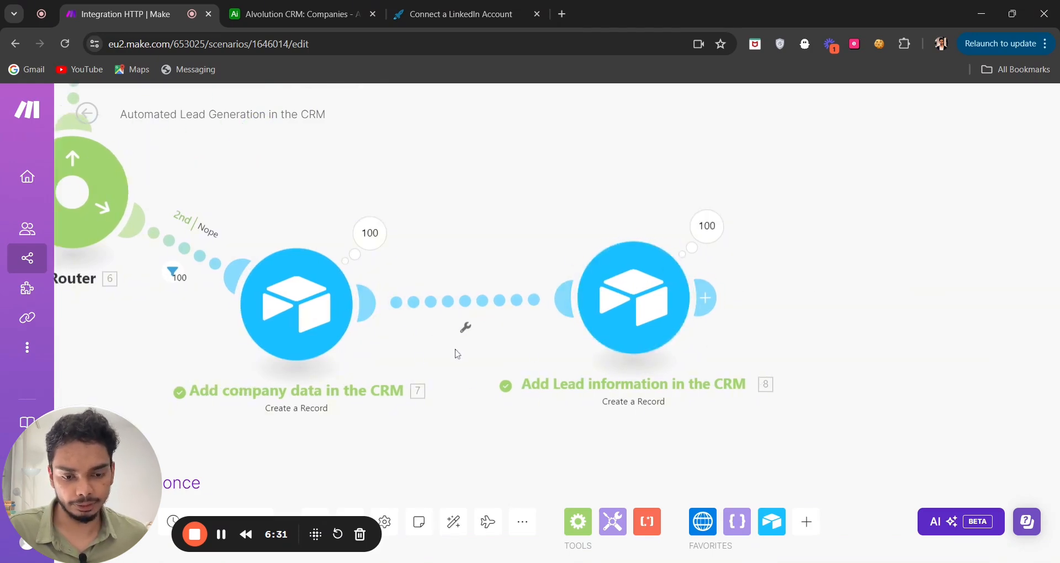
scroll(442, 358, left, 8)
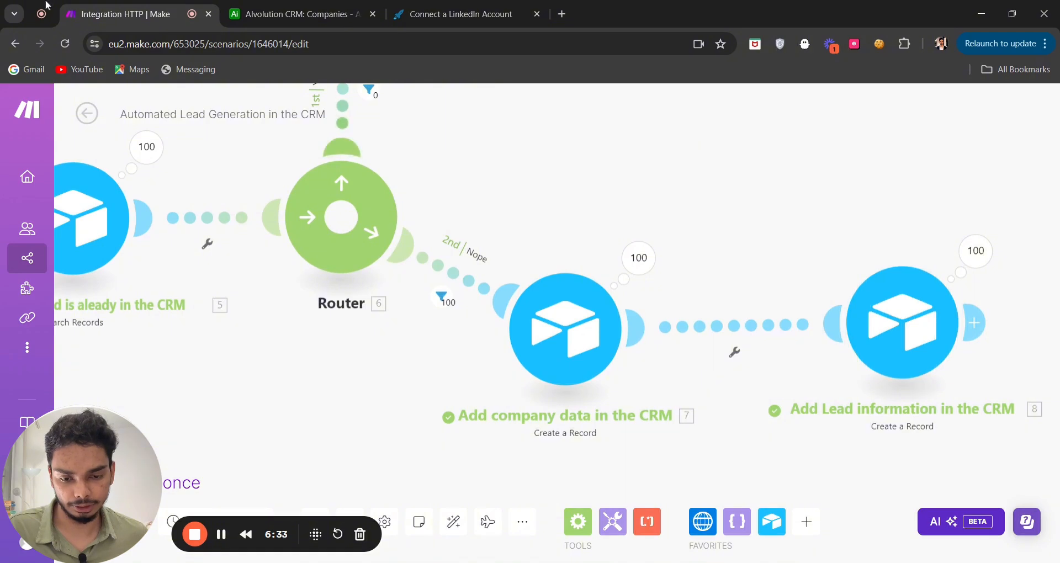
Switch to the CRM base in Airtable and look over the Companies and Contacts tables
click(274, 6)
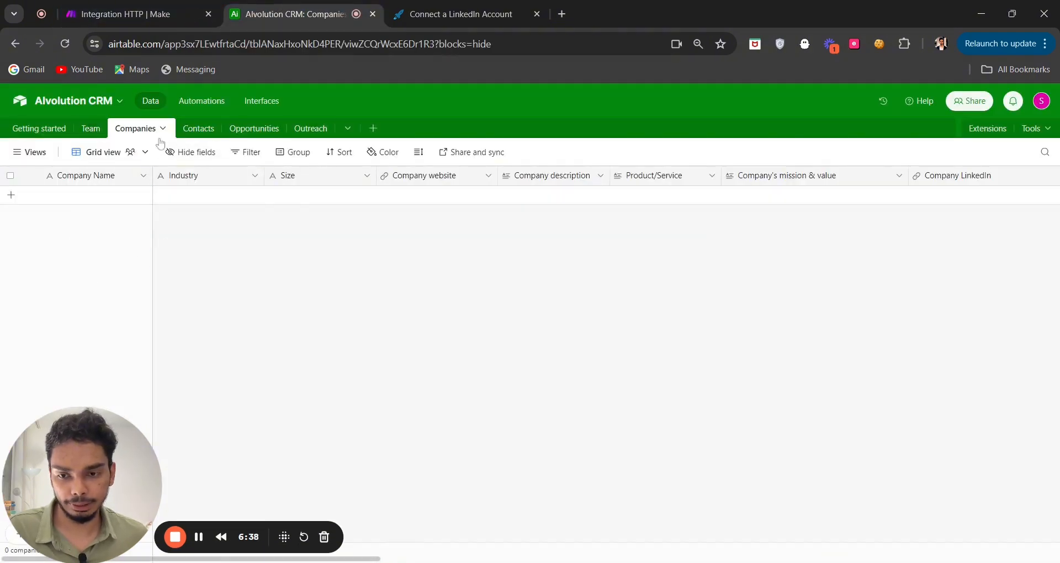
click(204, 131)
click(138, 129)
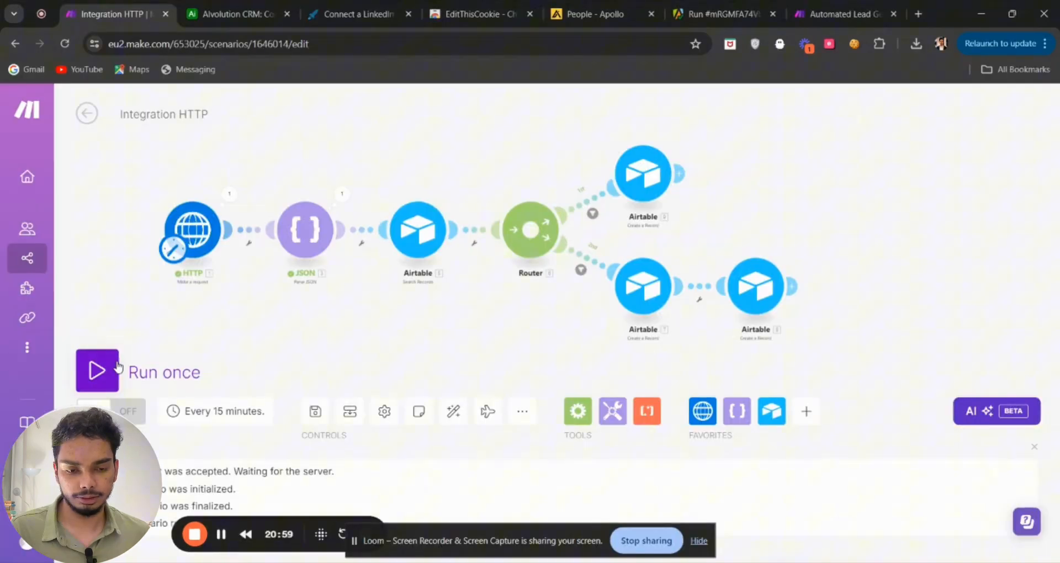
click(116, 367)
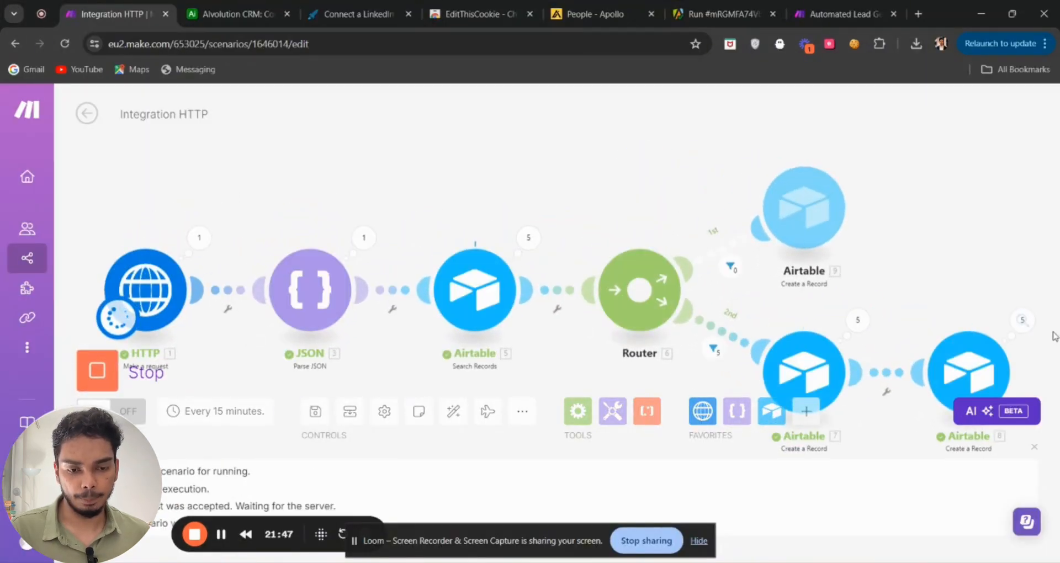
click(228, 7)
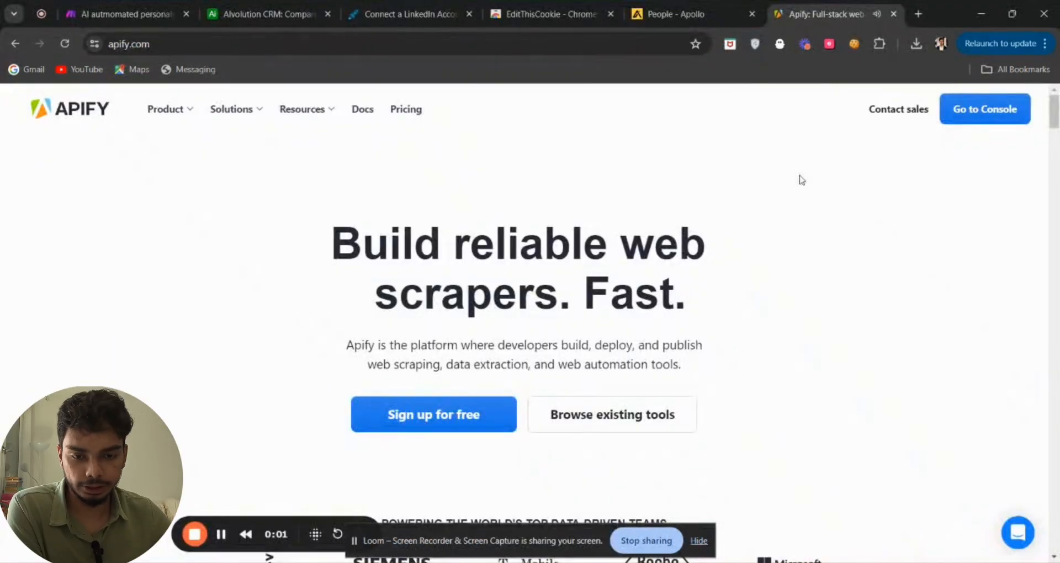
Enter the Apify console, search its store for "lead scrap" and open the Apollo.io leads scraper actor
double_click(133, 43)
key(Right)
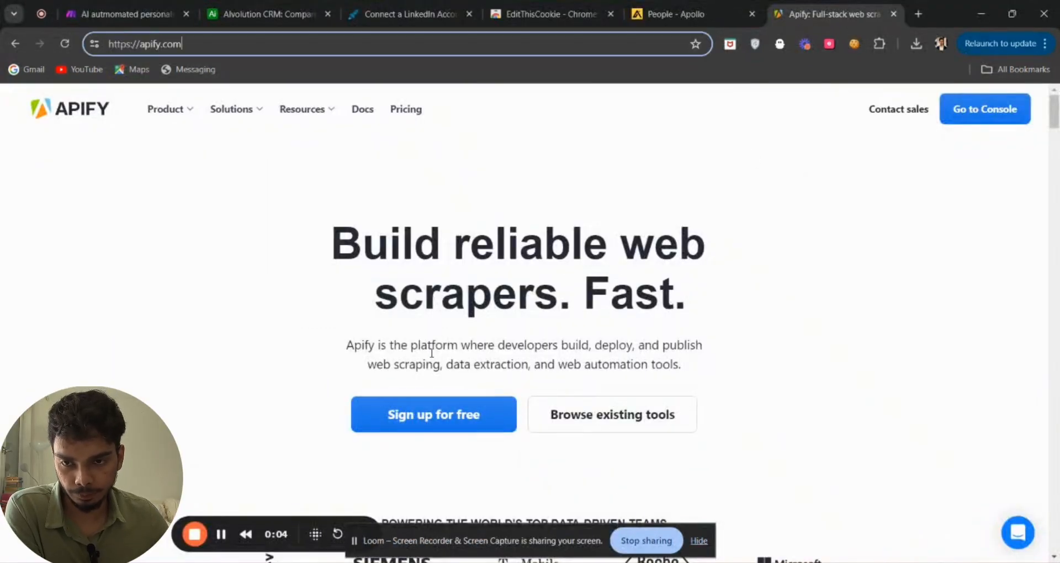
click(963, 119)
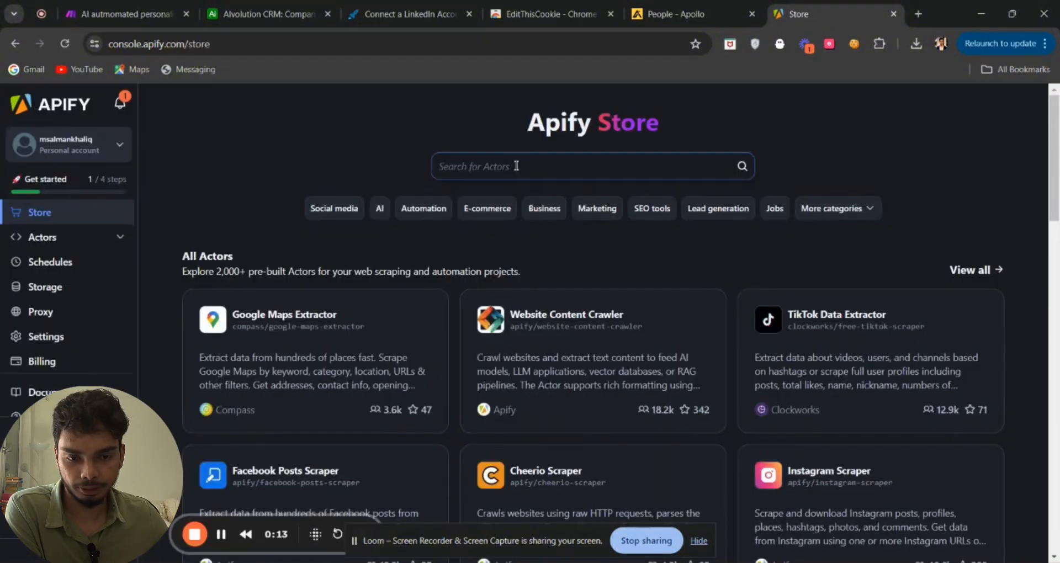
click(516, 166)
text(lead scrap)
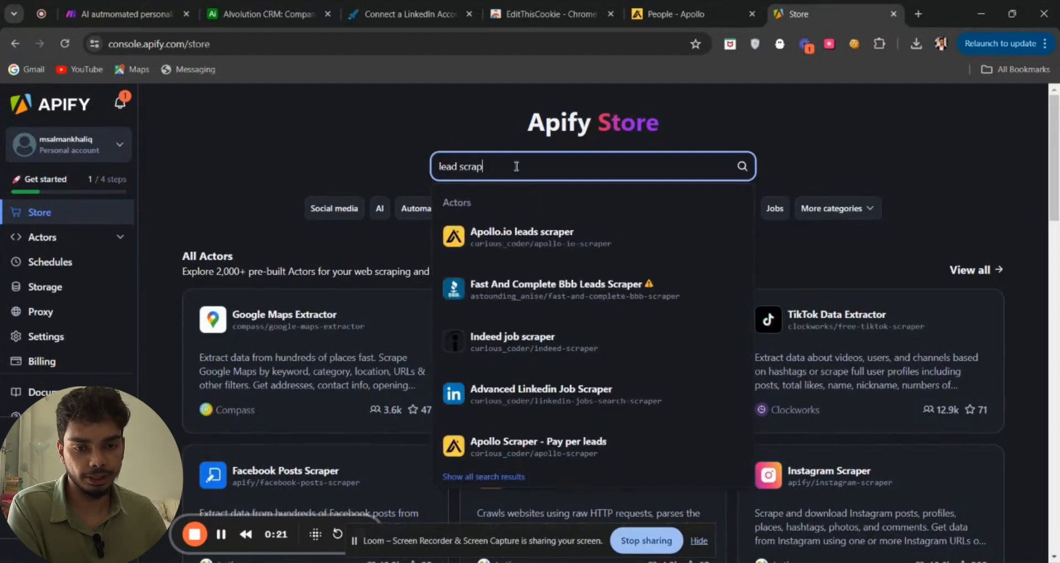
click(499, 234)
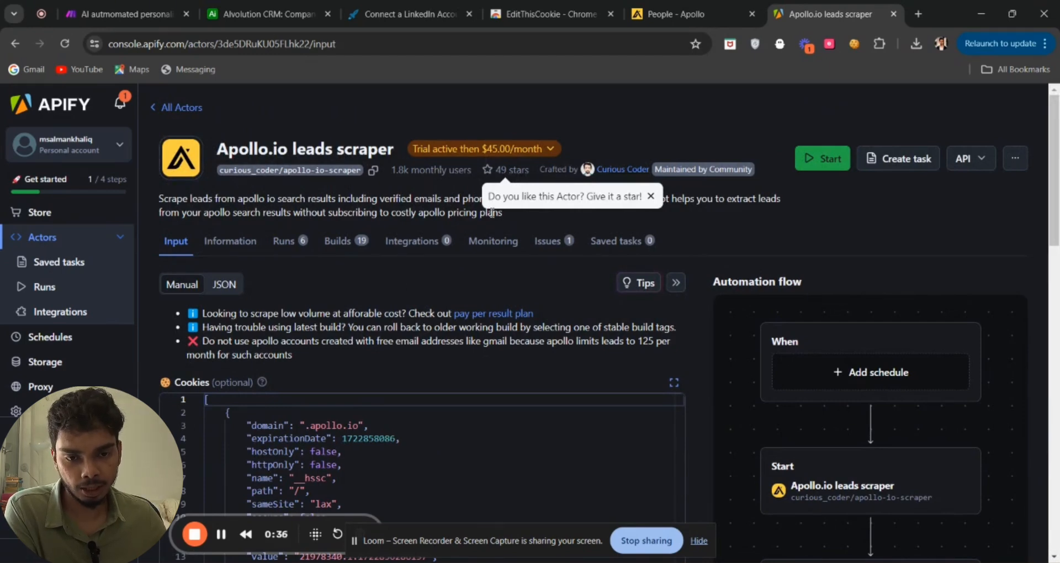
Read the usage notes and the Cookies field in the Apollo.io leads scraper's input form
scroll(427, 255, down, 1)
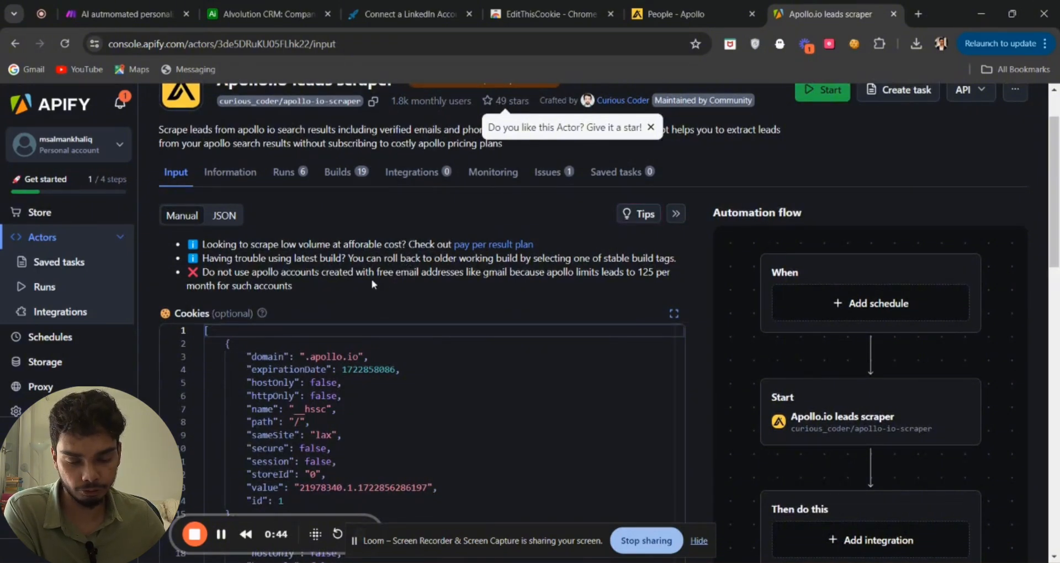
scroll(452, 298, down, 1)
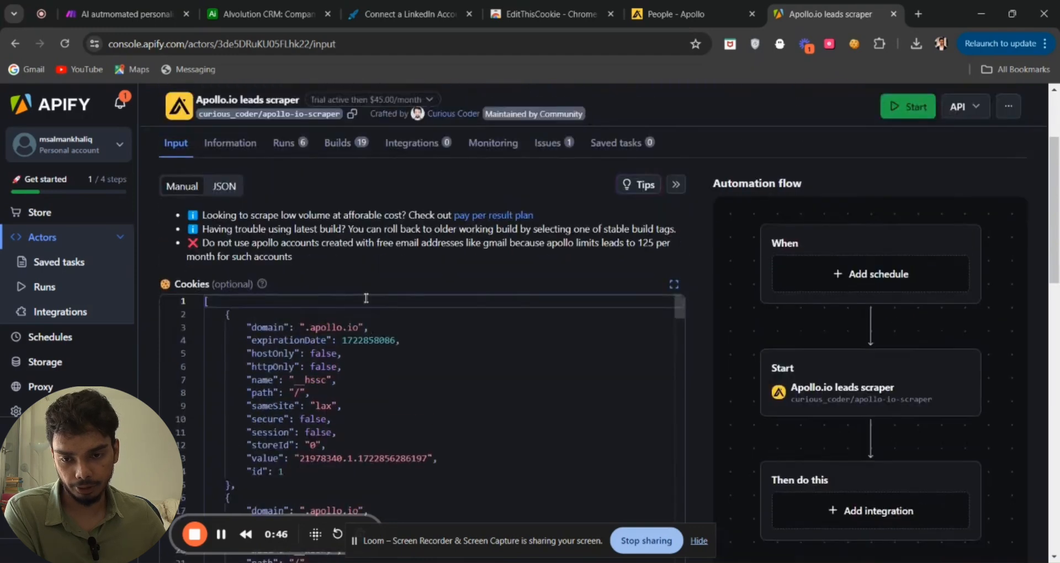
scroll(397, 359, down, 3)
scroll(417, 381, up, 3)
scroll(479, 230, down, 1)
scroll(491, 223, up, 1)
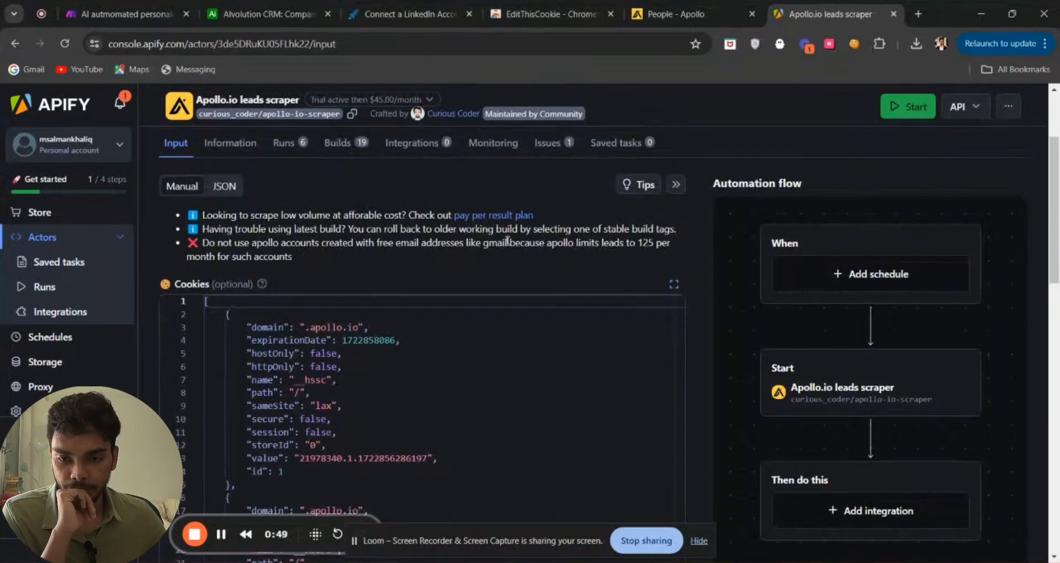
scroll(414, 239, down, 2)
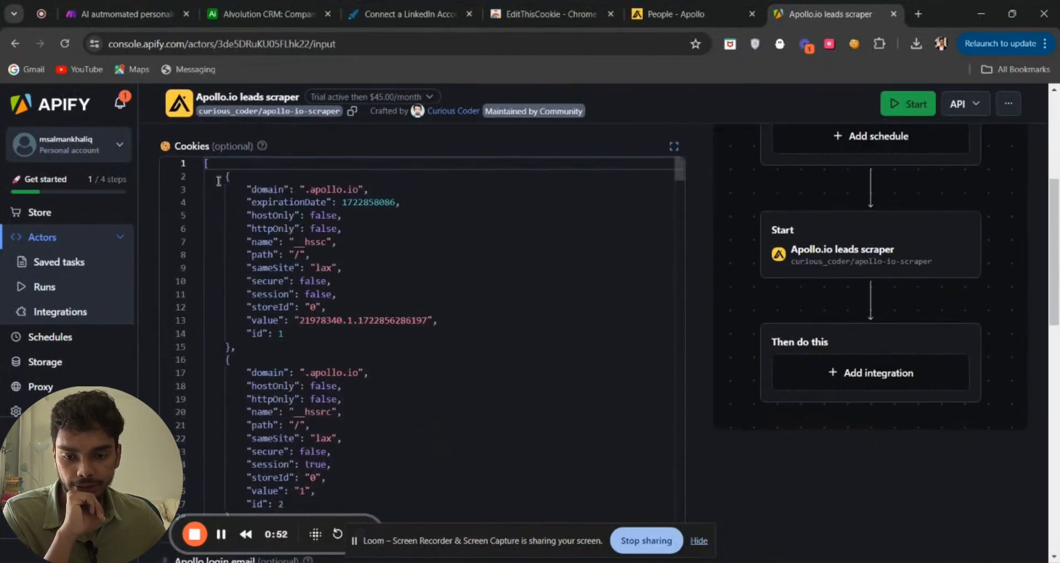
scroll(341, 340, down, 2)
scroll(341, 340, up, 2)
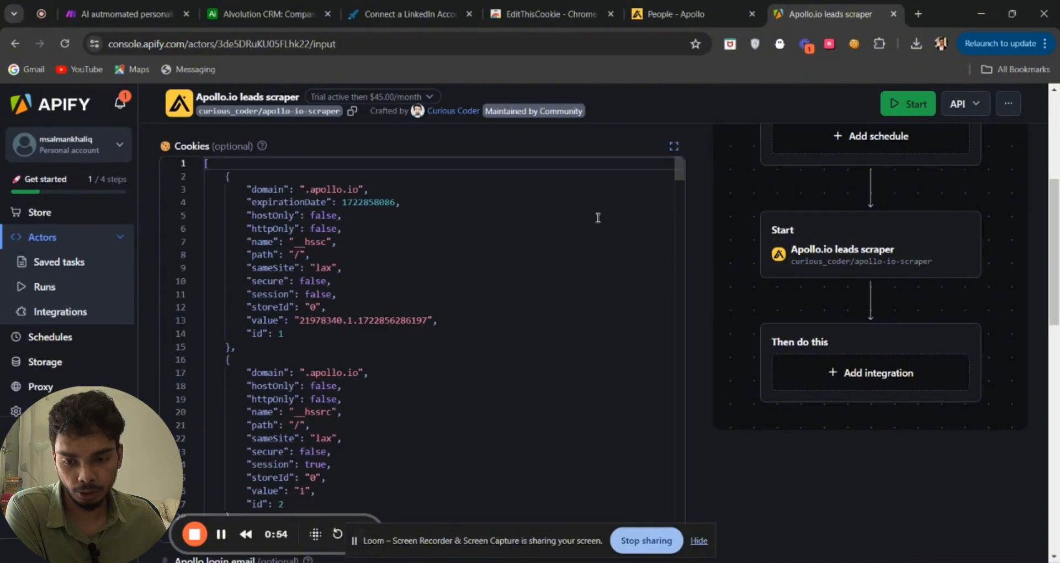
Review the scraper's Apollo login email, password, search URL and list name fields, then return to the Cookies field
scroll(599, 217, down, 2)
scroll(701, 330, down, 1)
scroll(701, 330, down, 6)
click(295, 172)
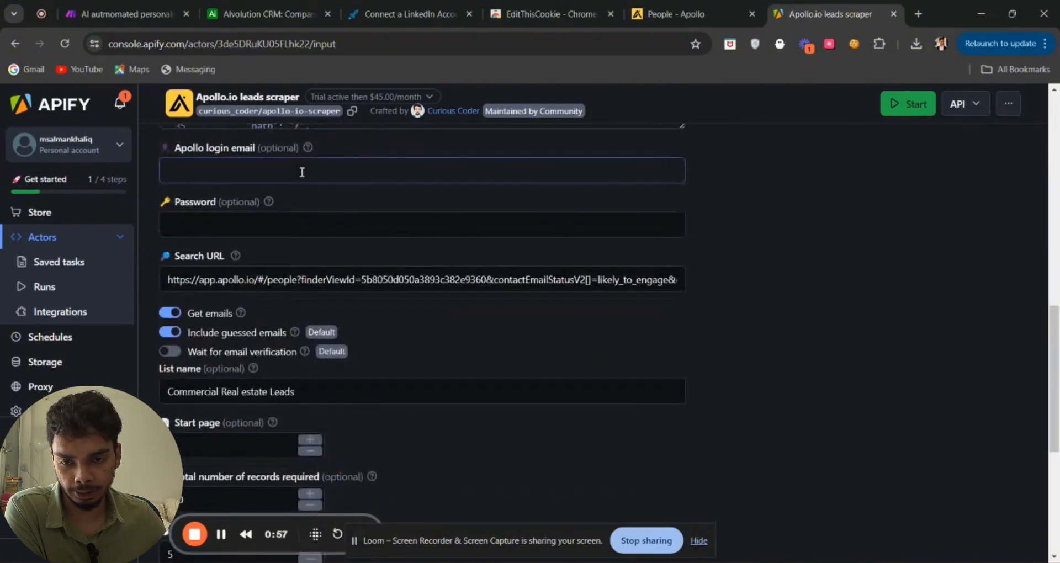
key(Tab)
click(290, 178)
scroll(387, 292, up, 6)
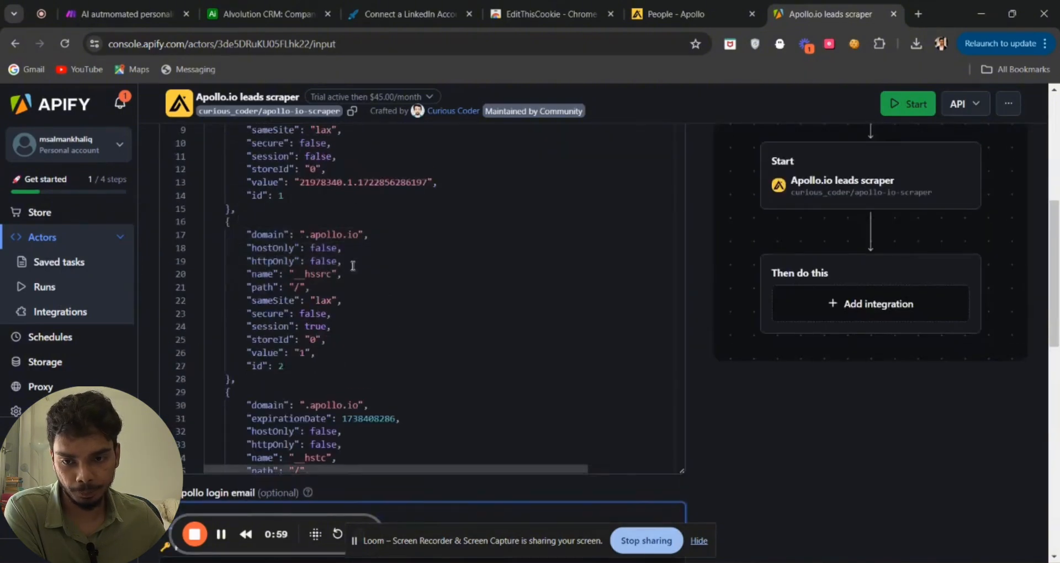
scroll(535, 358, up, 1)
scroll(690, 331, up, 3)
scroll(691, 330, up, 2)
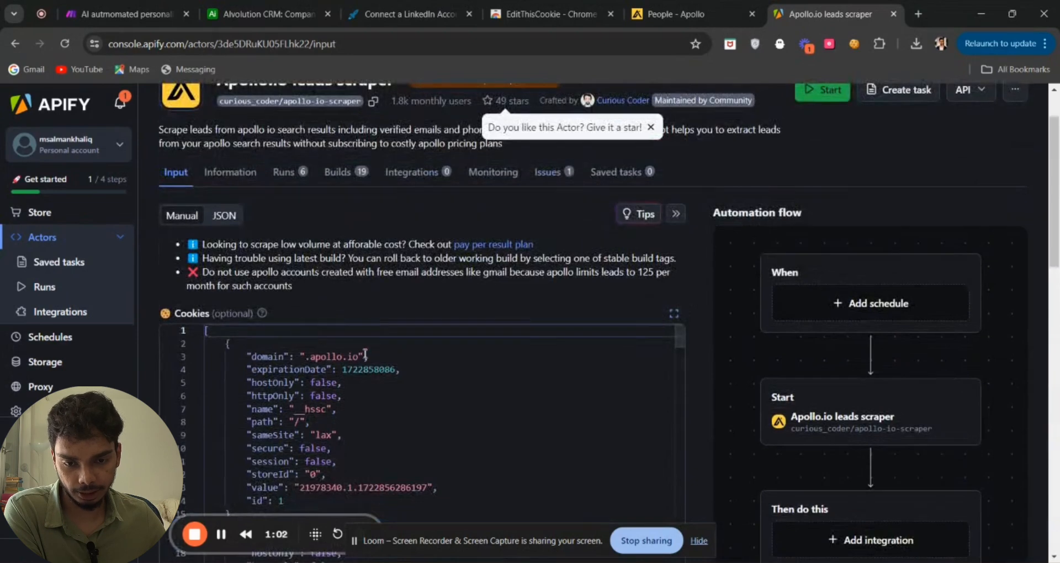
scroll(365, 354, down, 1)
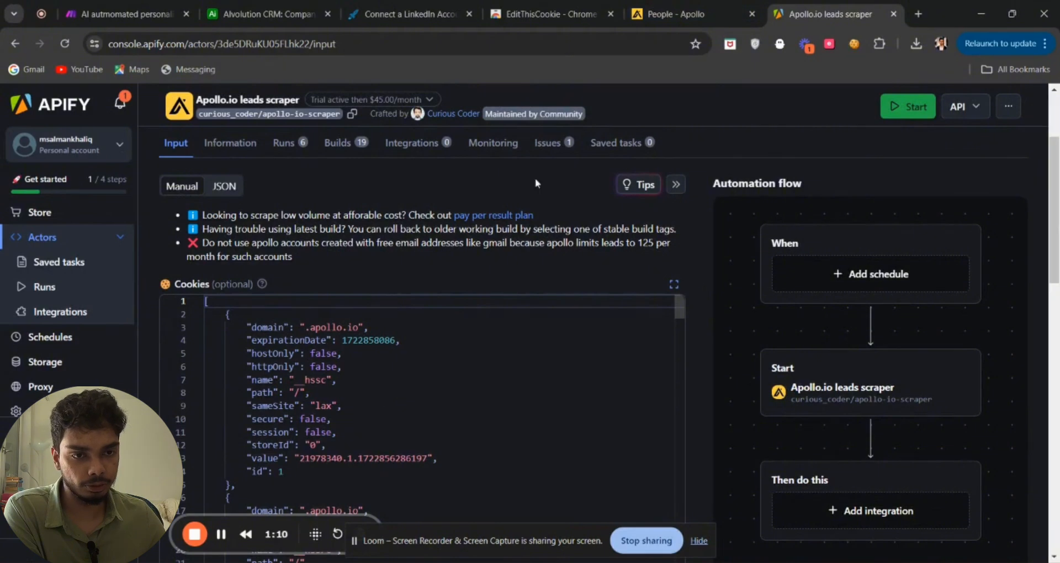
Switch to the Apollo people search, check the EditThisCookie store page, and open the extension's cookie list for the Apollo page
click(679, 12)
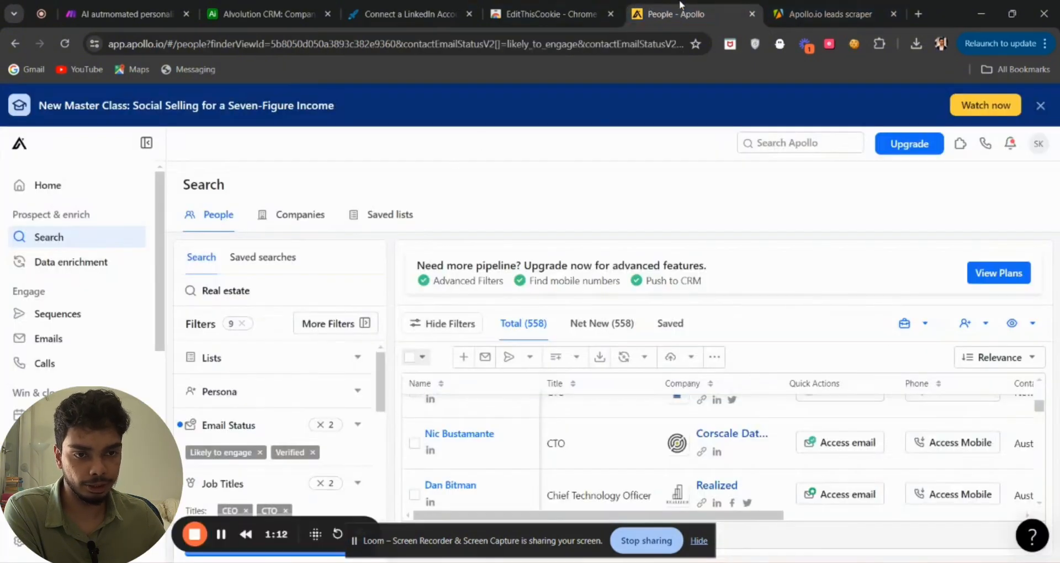
click(549, 14)
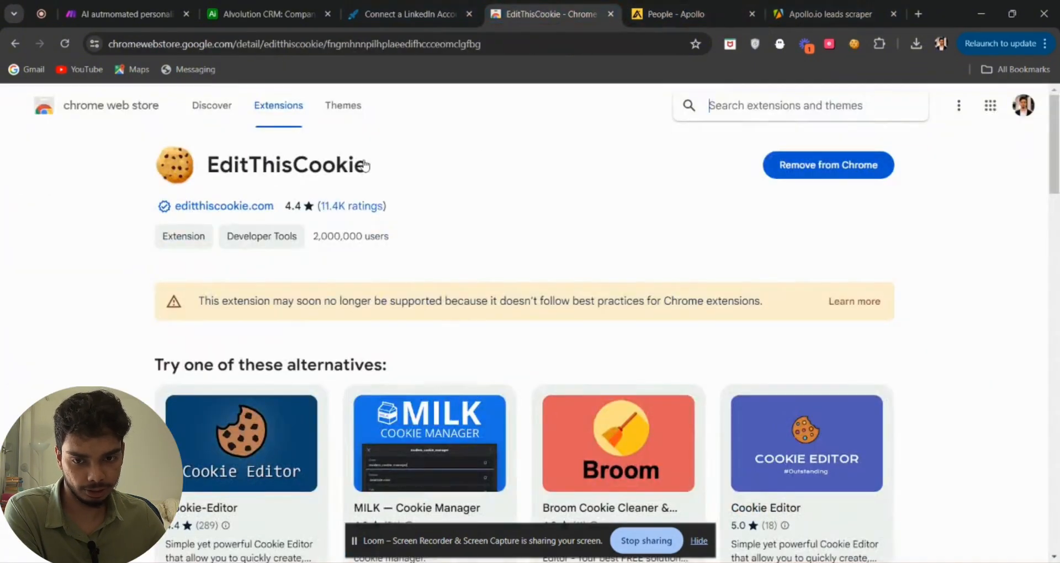
click(679, 13)
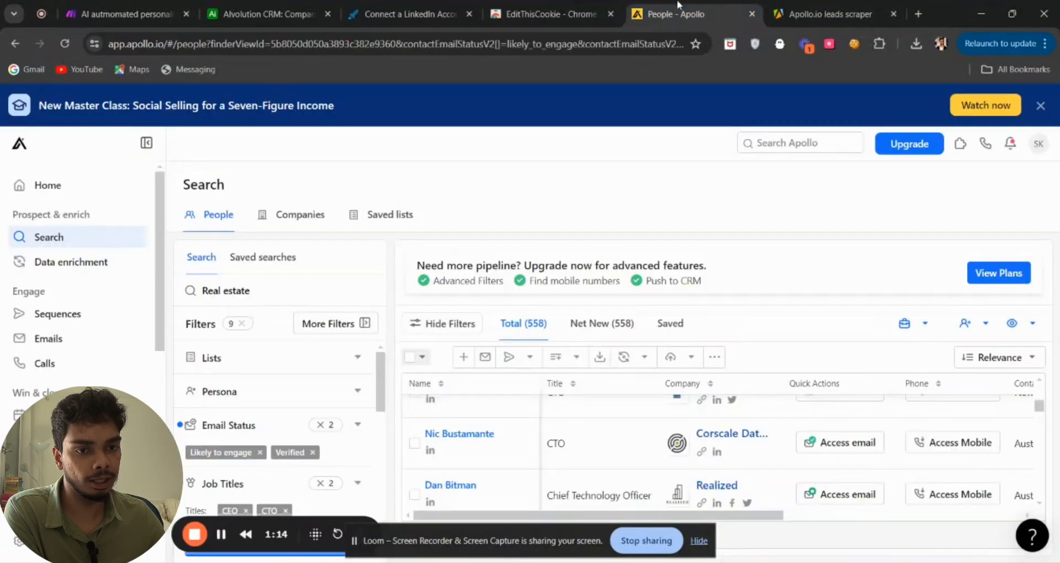
click(573, 6)
key(ctrl+Tab)
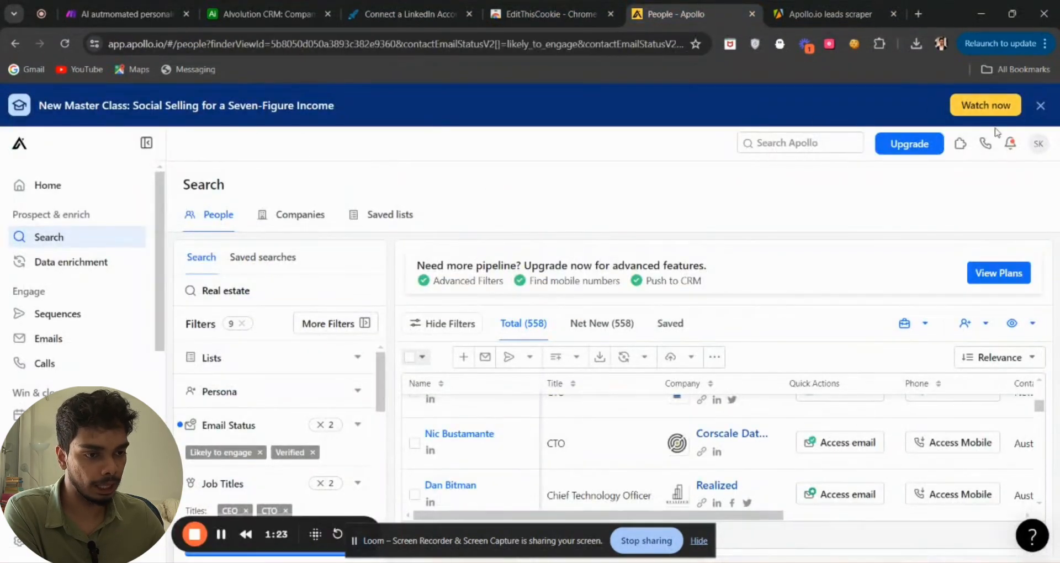
click(854, 44)
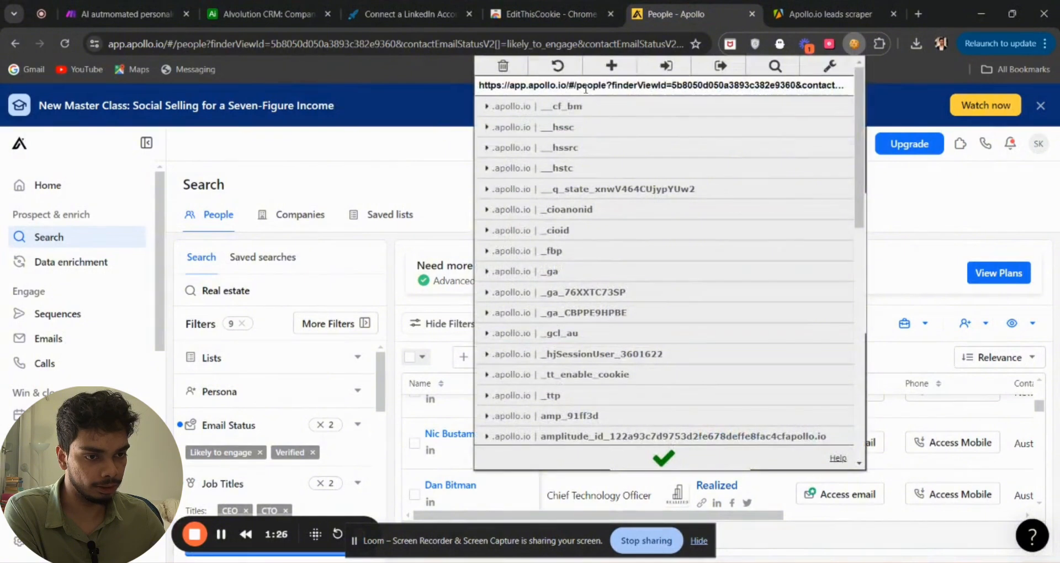
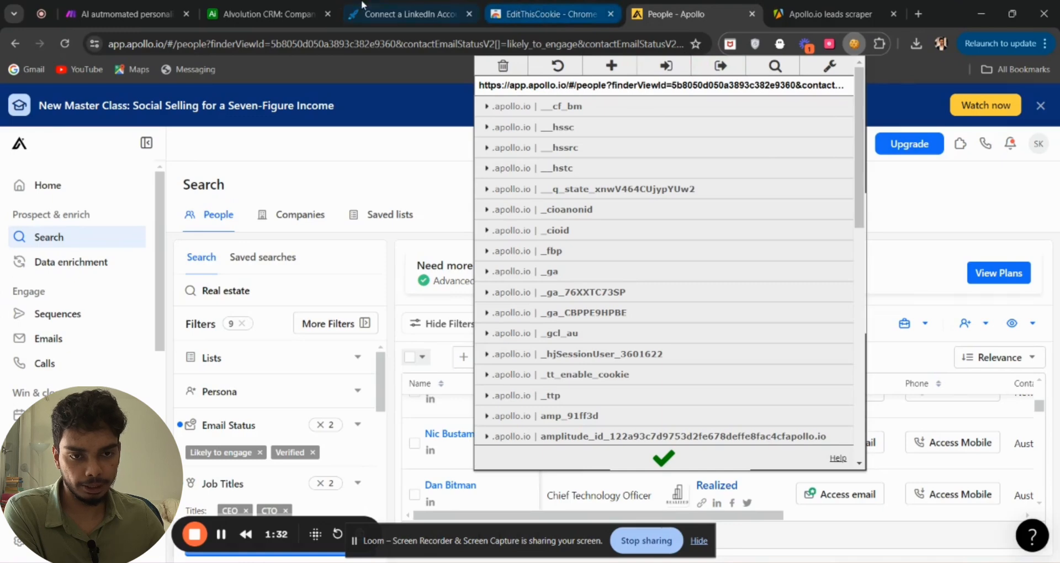
Switch to the Apify scraper input and examine the cookie JSON in the Cookies field and the fields below it
click(831, 13)
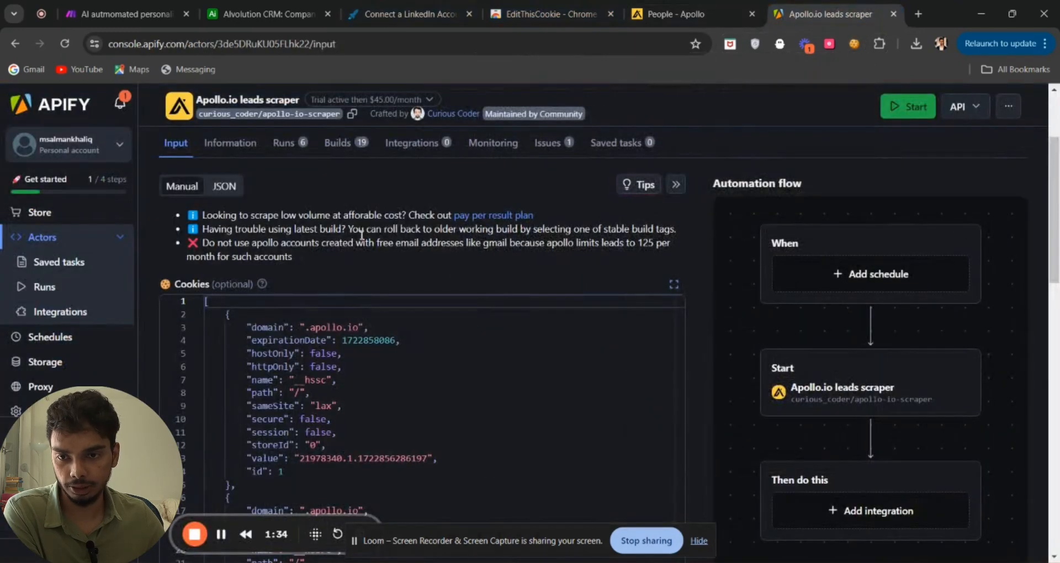
scroll(516, 238, down, 1)
drag(247, 258, 436, 411)
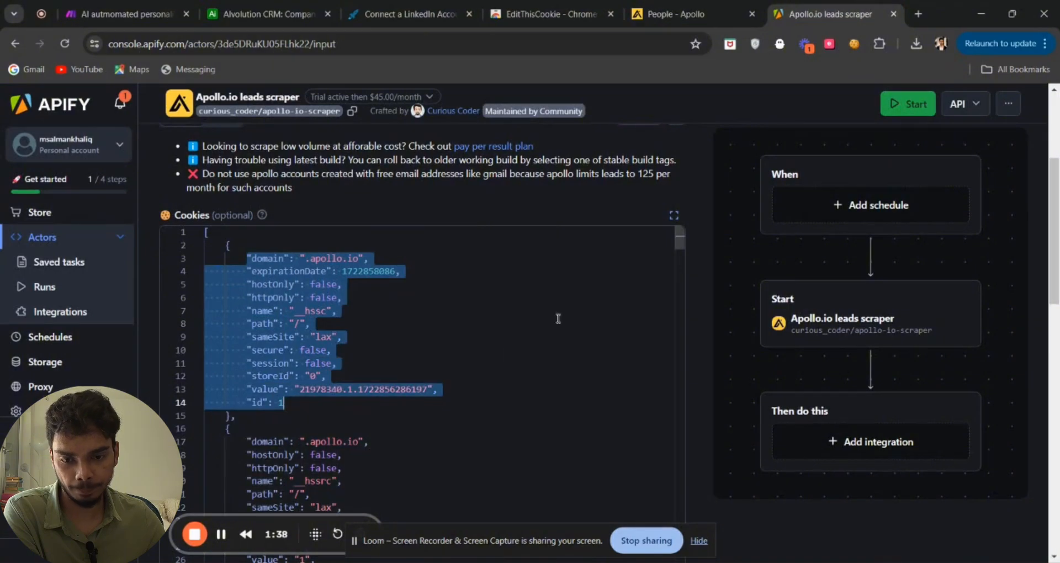
click(555, 319)
scroll(544, 324, down, 3)
scroll(729, 386, down, 8)
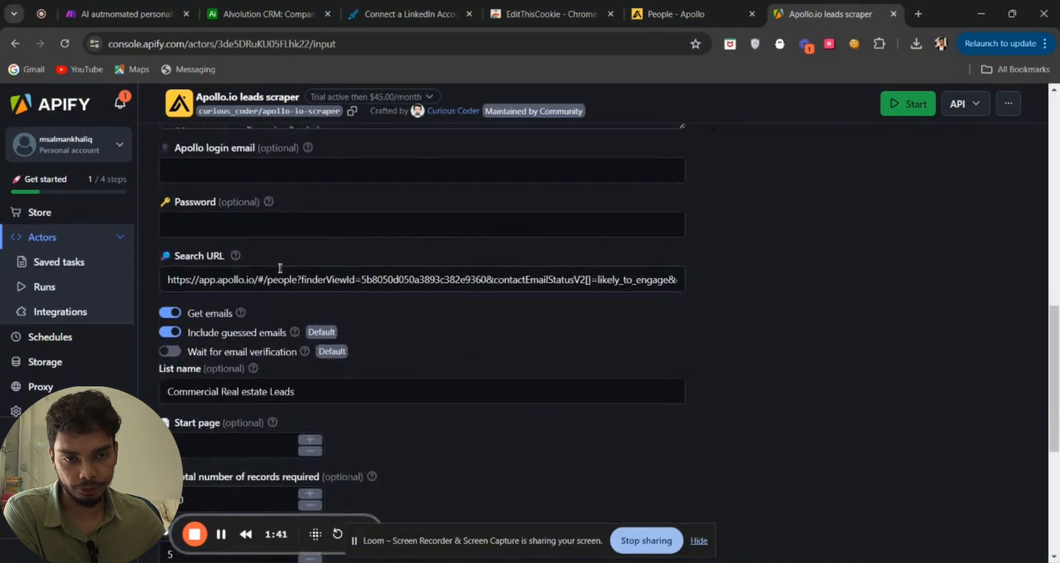
Switch to the Apollo people search and review its email status, job title, location, employee count and industry filters
click(670, 5)
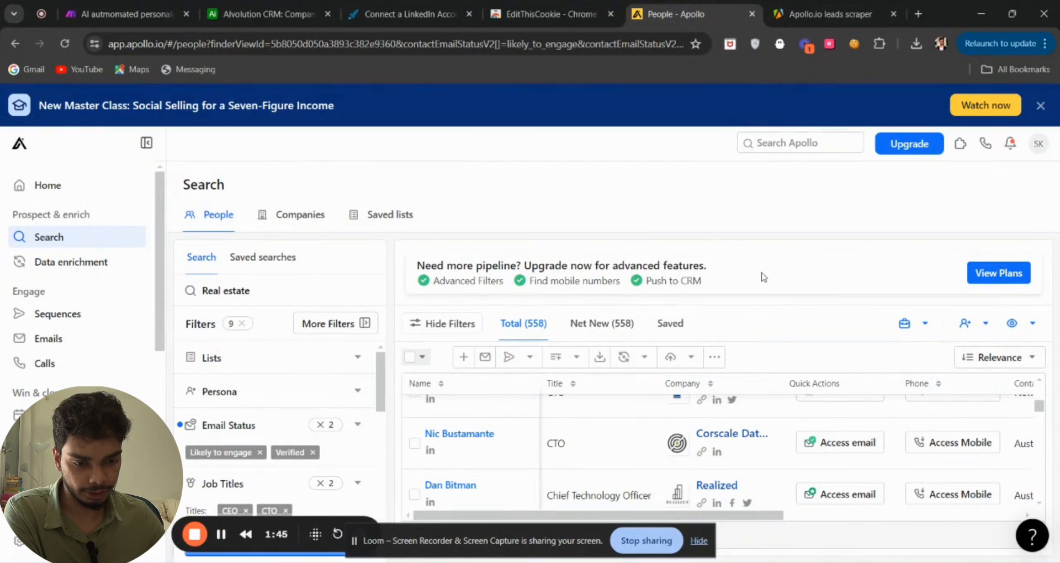
scroll(330, 386, down, 1)
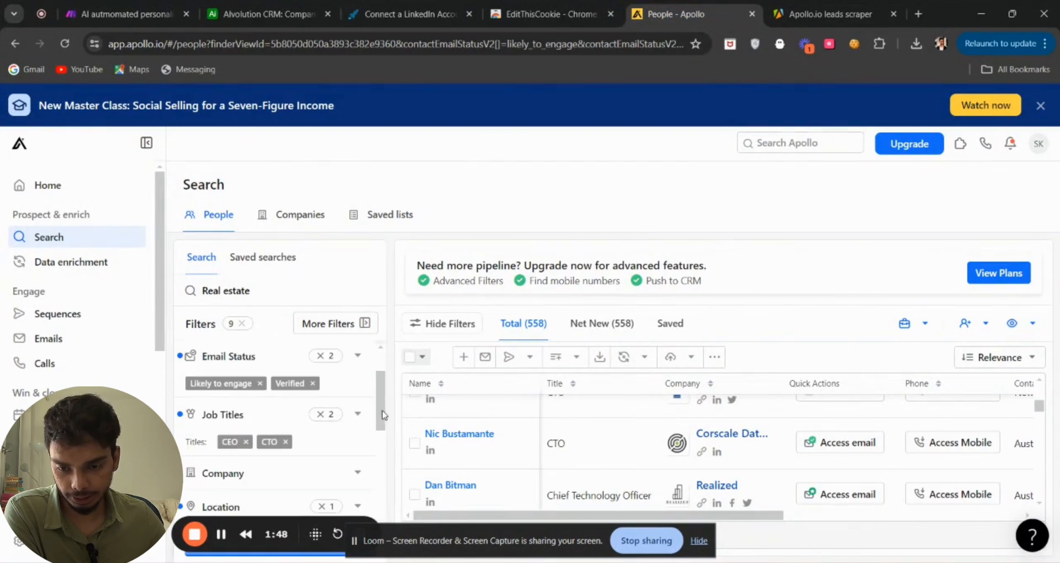
scroll(328, 403, up, 1)
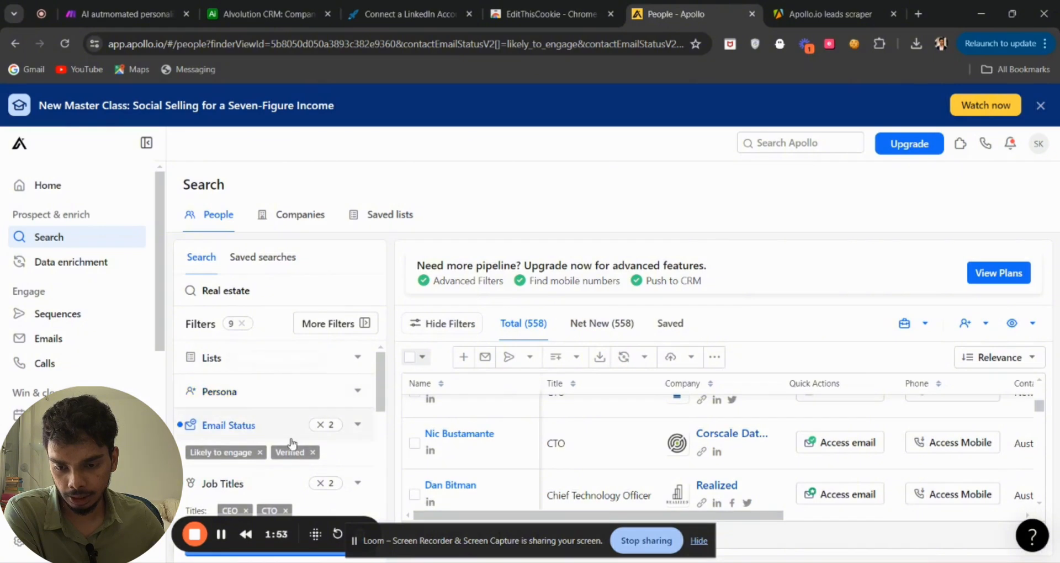
scroll(254, 430, down, 1)
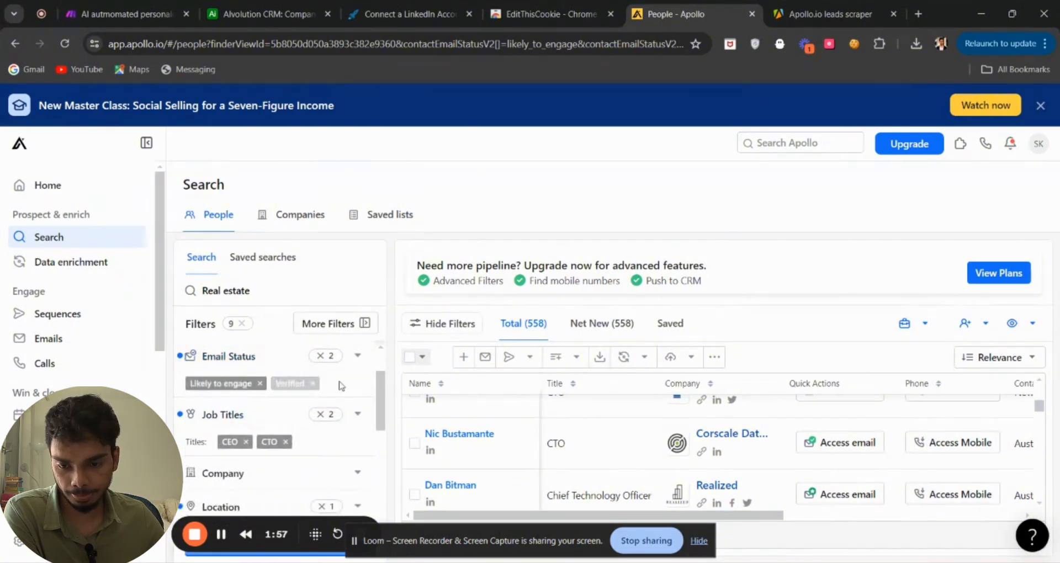
scroll(340, 386, down, 1)
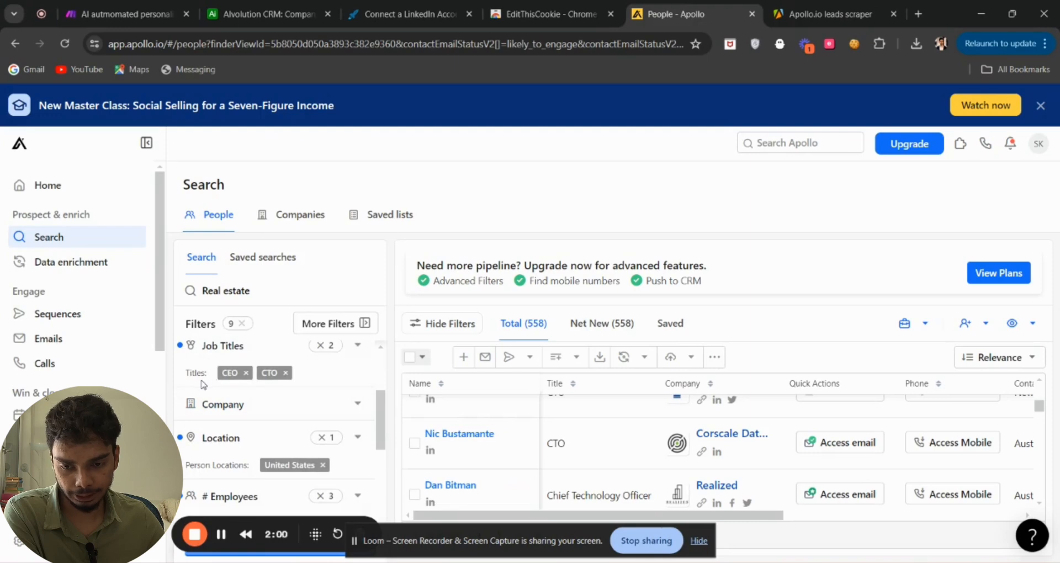
scroll(330, 382, down, 1)
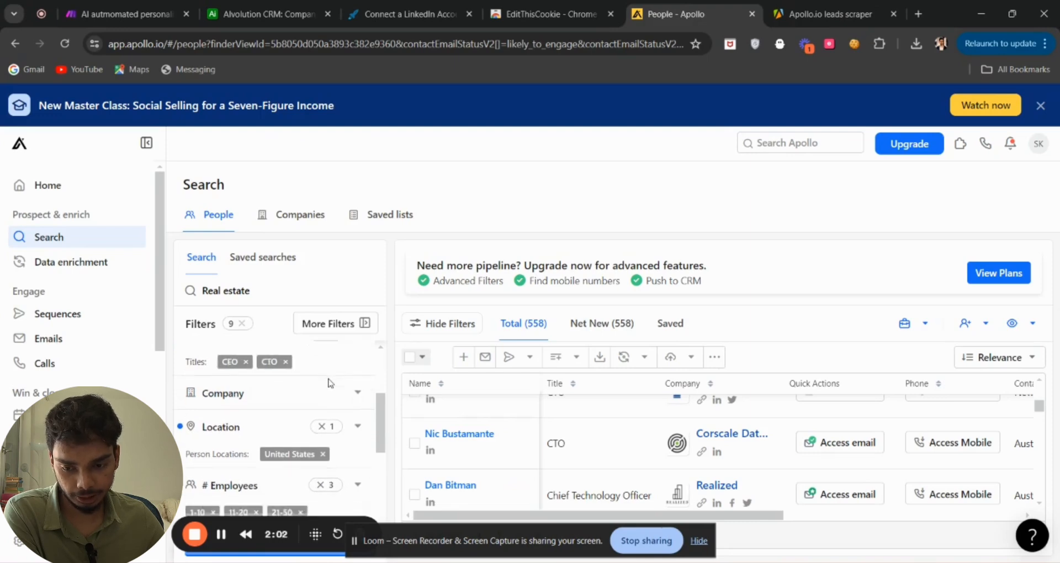
scroll(329, 382, down, 1)
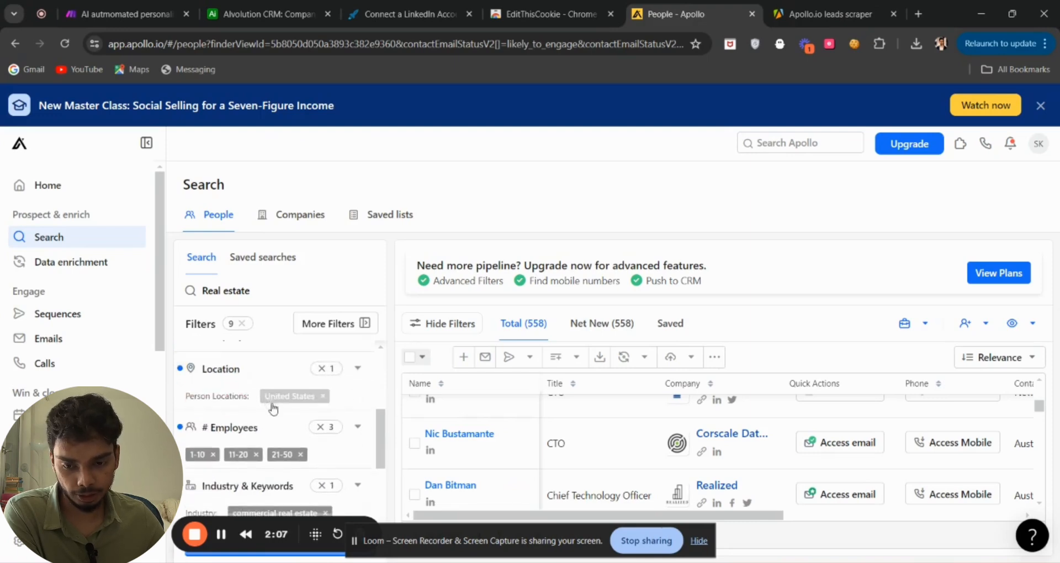
scroll(305, 411, down, 1)
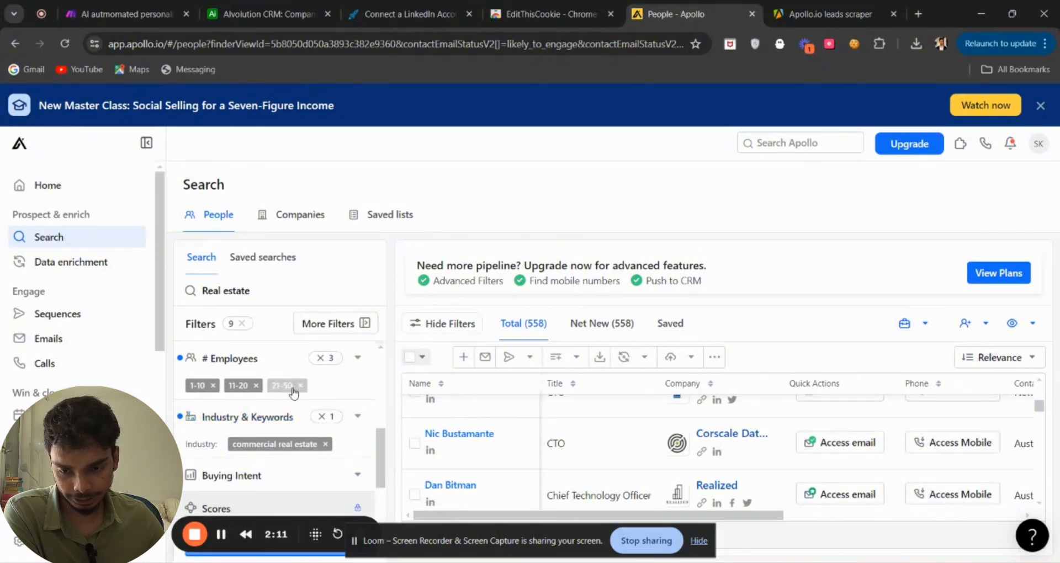
scroll(243, 385, down, 1)
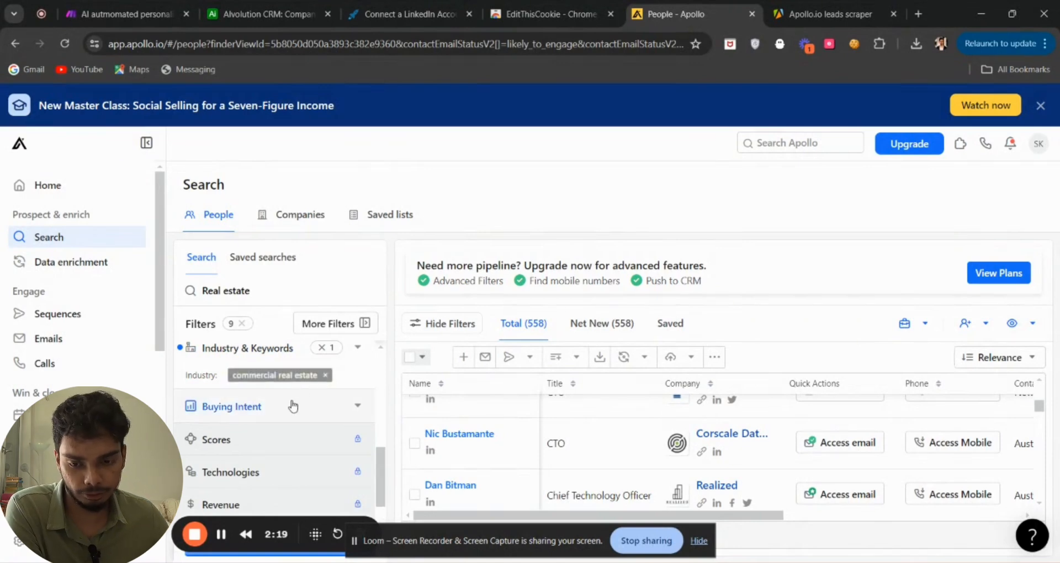
scroll(294, 409, down, 2)
scroll(294, 409, up, 7)
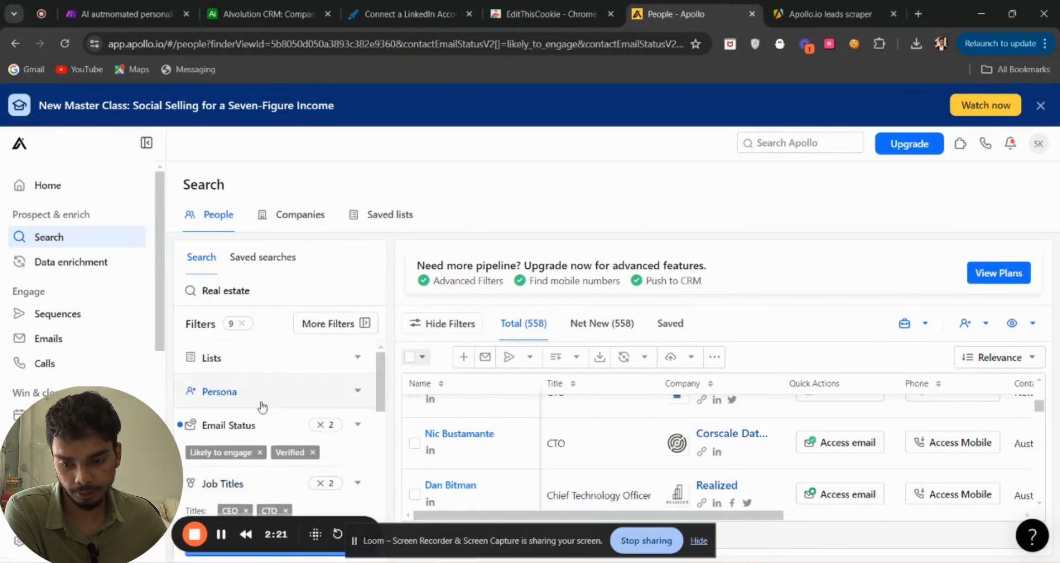
scroll(257, 399, down, 5)
scroll(263, 401, down, 3)
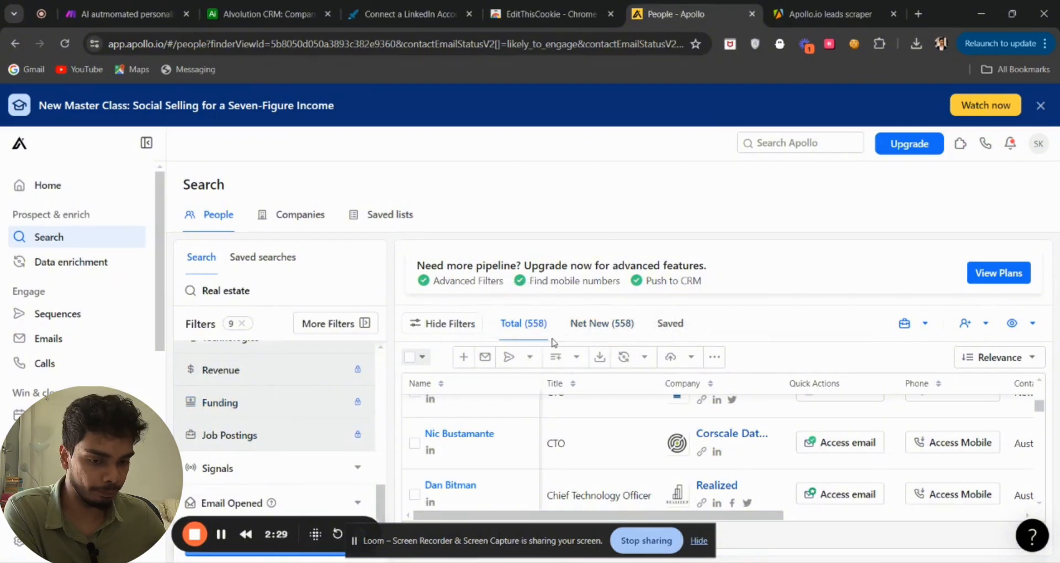
Browse the list of people matching the Apollo search filters
scroll(532, 437, up, 3)
scroll(602, 435, down, 5)
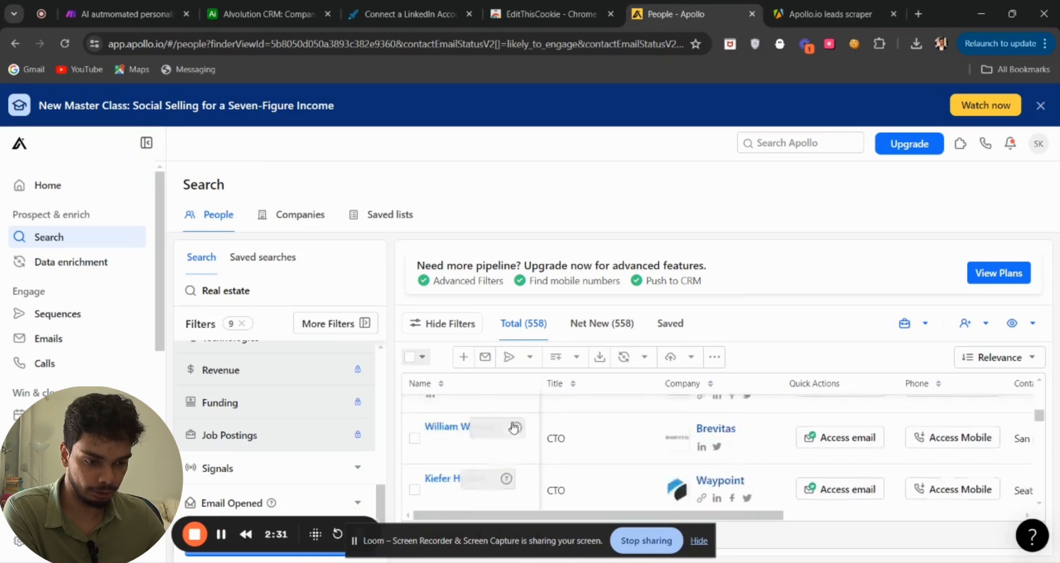
scroll(536, 424, down, 3)
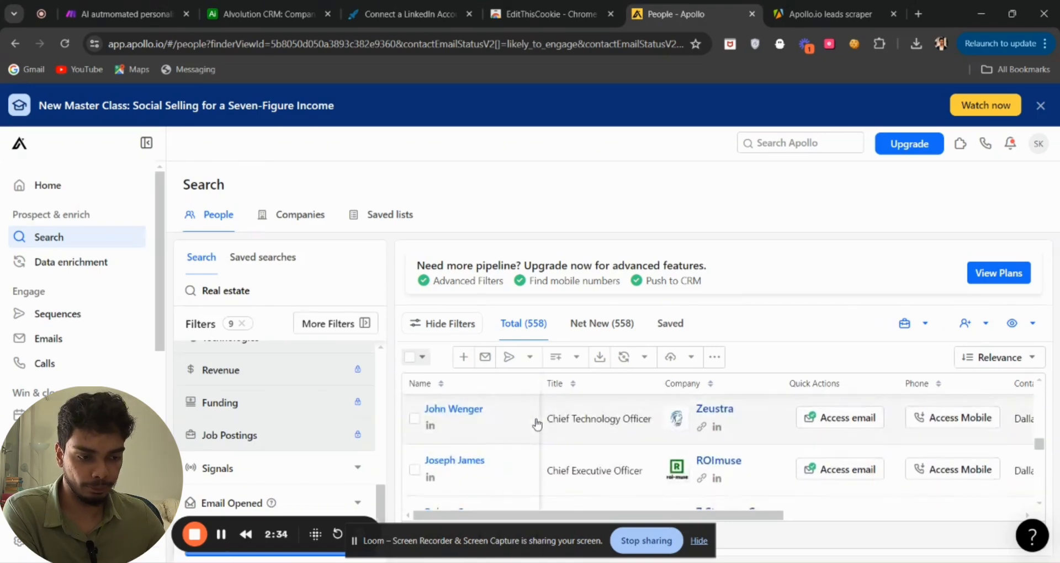
scroll(555, 422, up, 5)
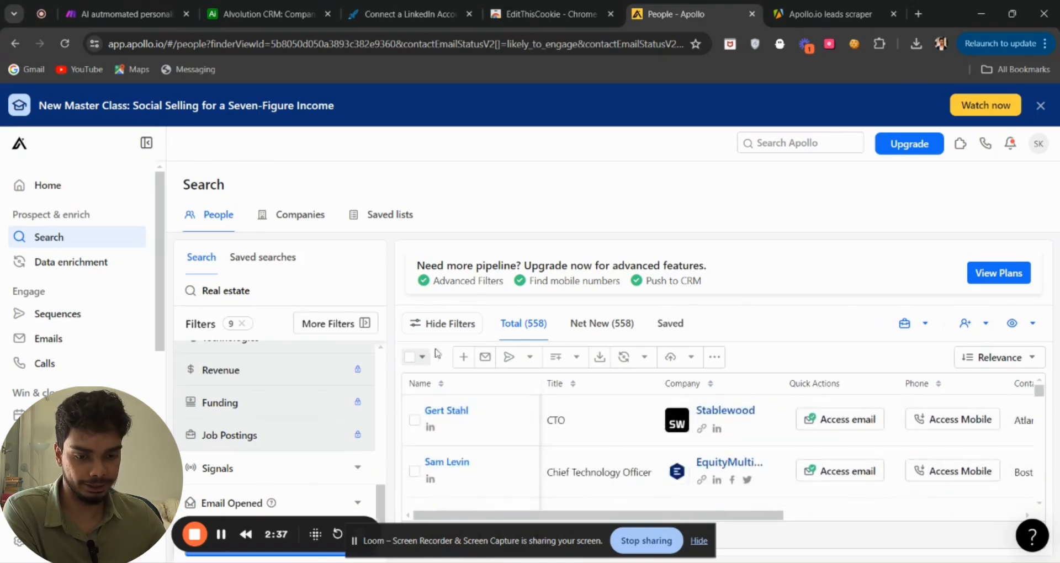
Copy the Apollo people search URL and paste it over the Search URL in the Apify leads scraper input
click(254, 45)
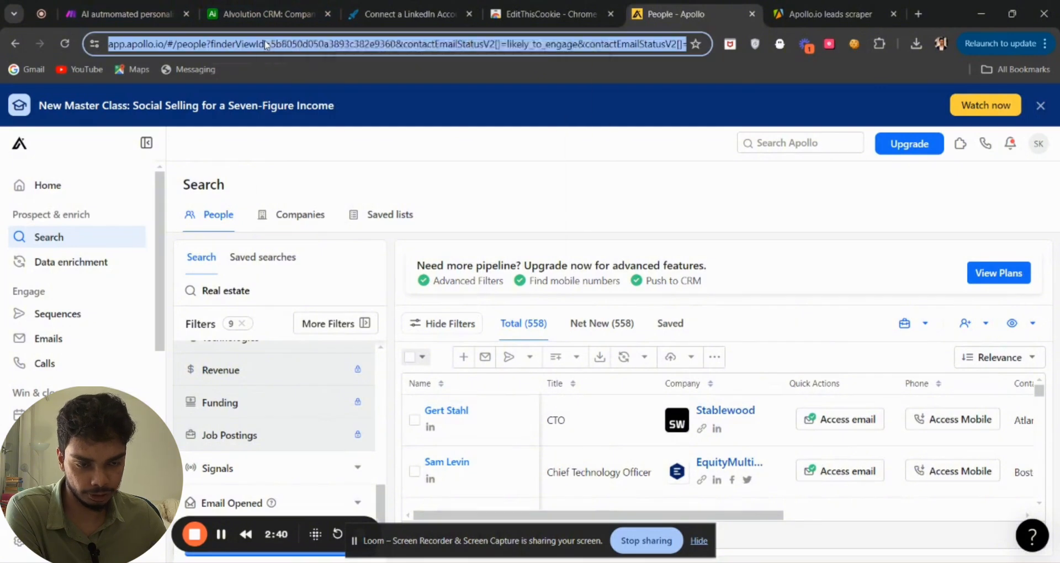
right_click(264, 43)
click(365, 177)
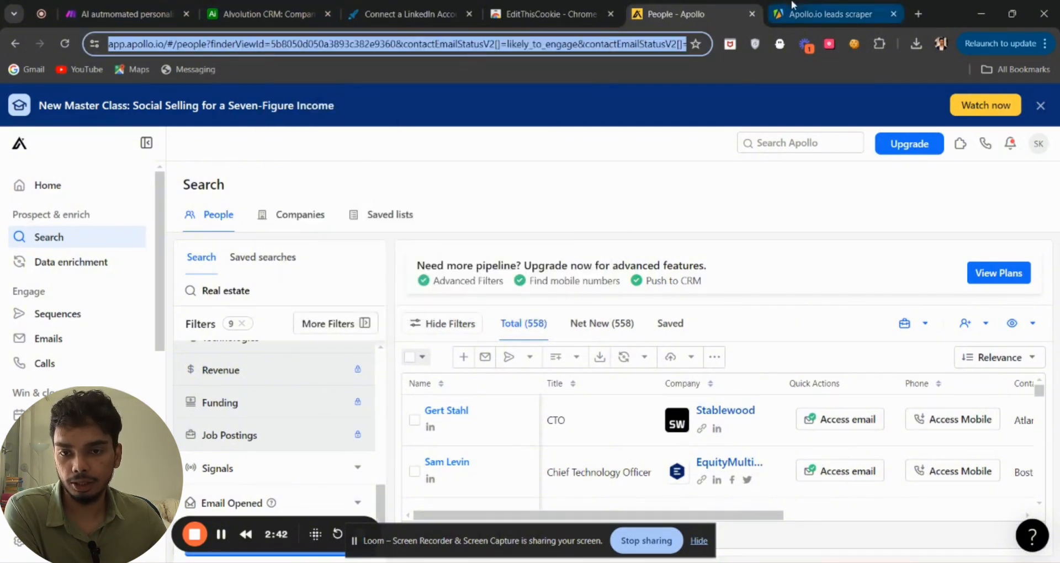
click(821, 6)
scroll(402, 342, down, 1)
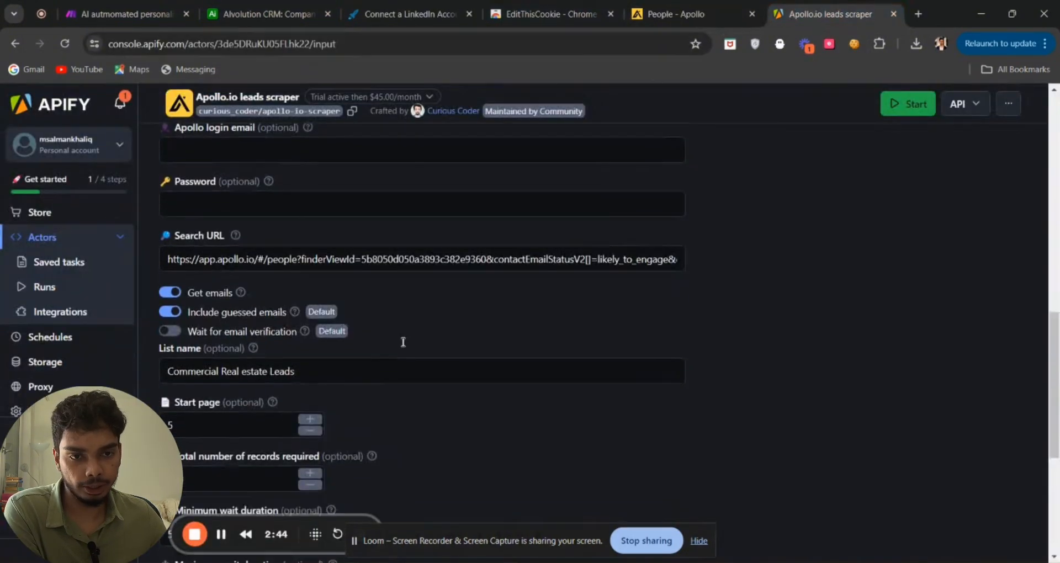
triple_click(314, 212)
right_click(314, 213)
click(374, 293)
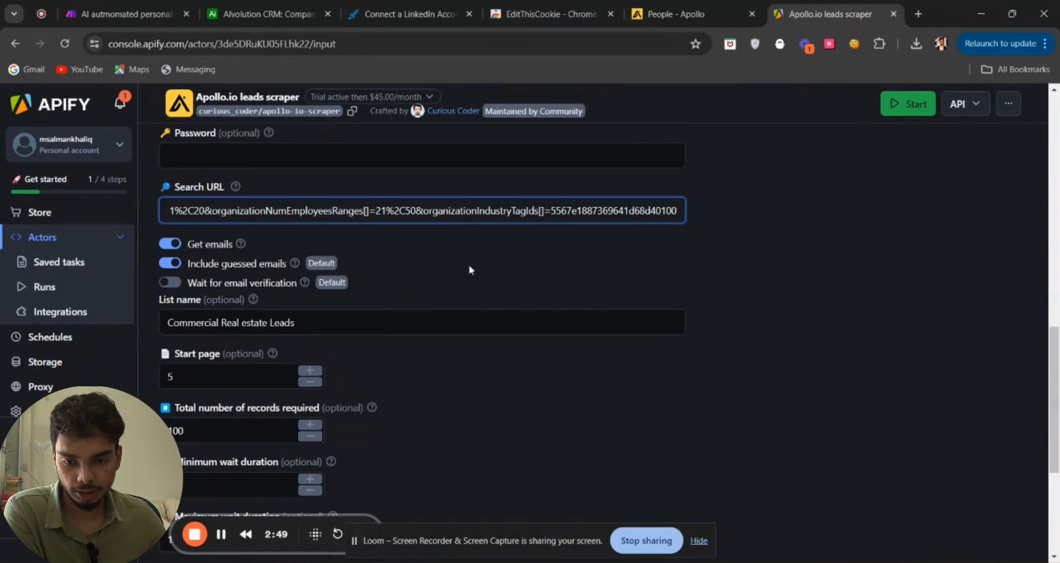
Leave Get emails enabled and turn off Include guessed emails in the scraper input
click(164, 246)
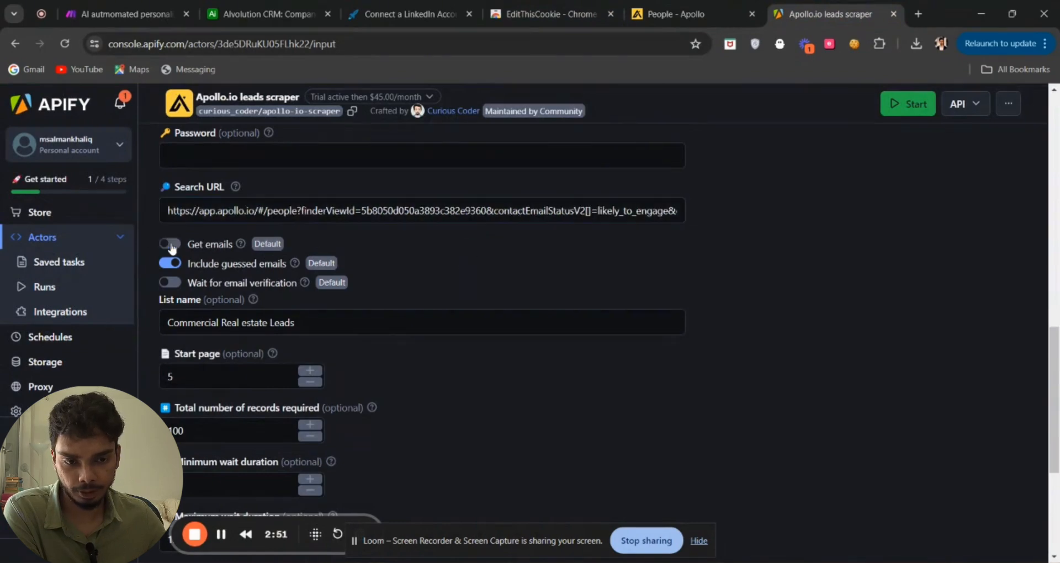
click(172, 247)
click(173, 249)
click(172, 249)
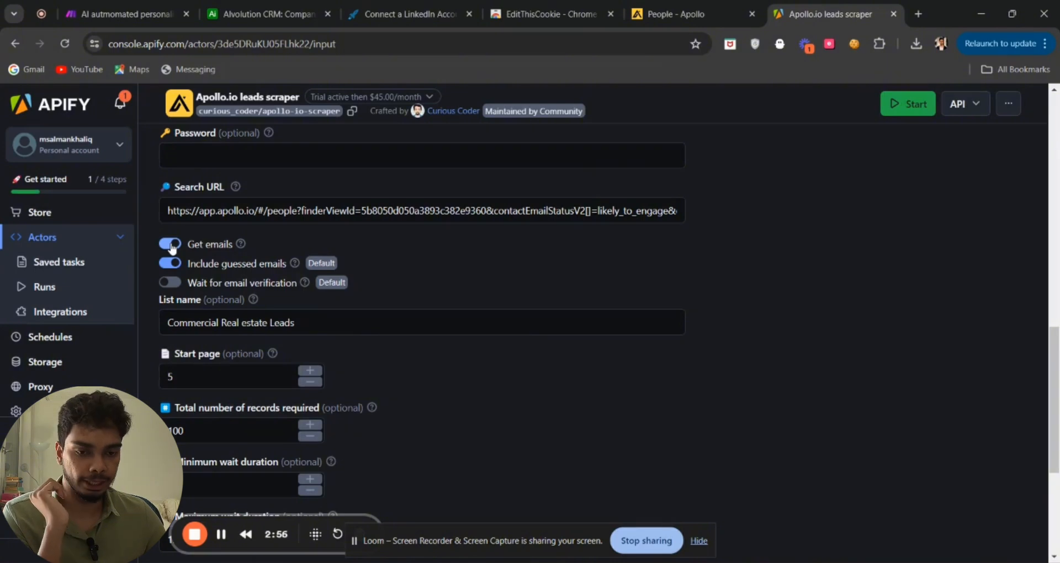
click(172, 264)
click(172, 264)
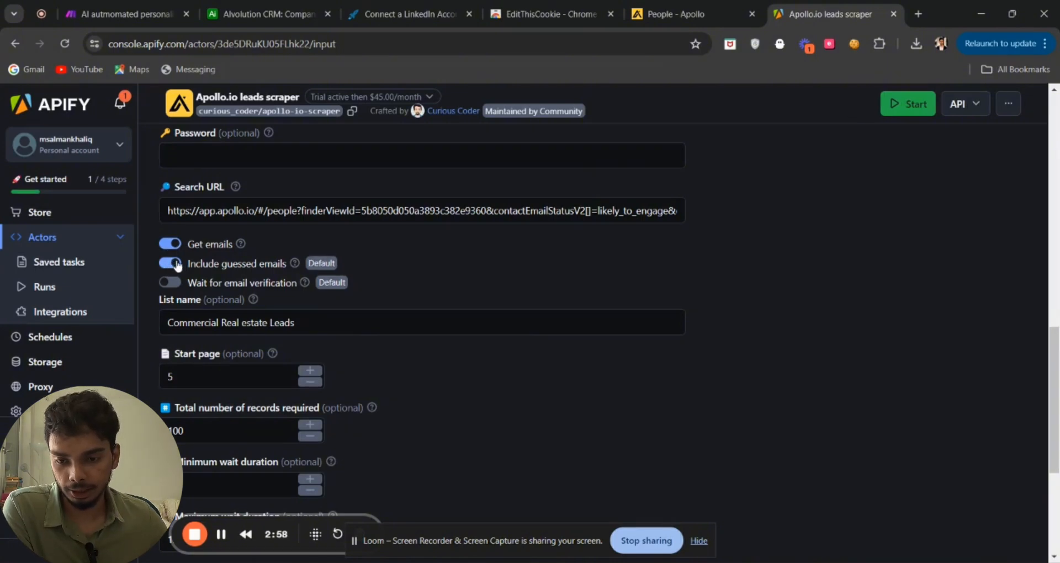
click(172, 264)
click(172, 264)
click(172, 264)
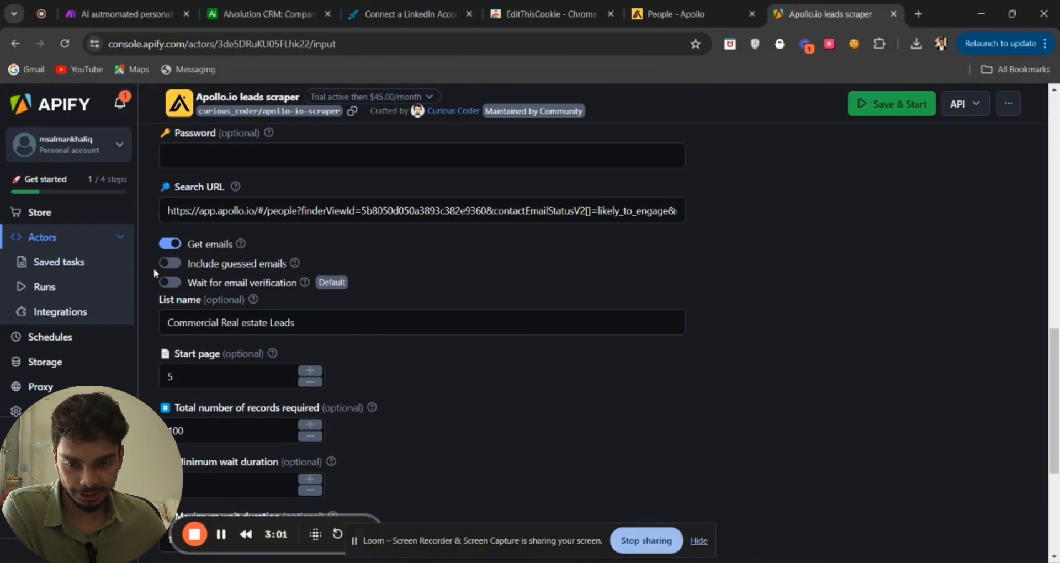
Check the scraper's list name "Commercial Real estate Leads" and set the start page to 1
click(264, 326)
scroll(242, 323, down, 1)
scroll(331, 248, down, 1)
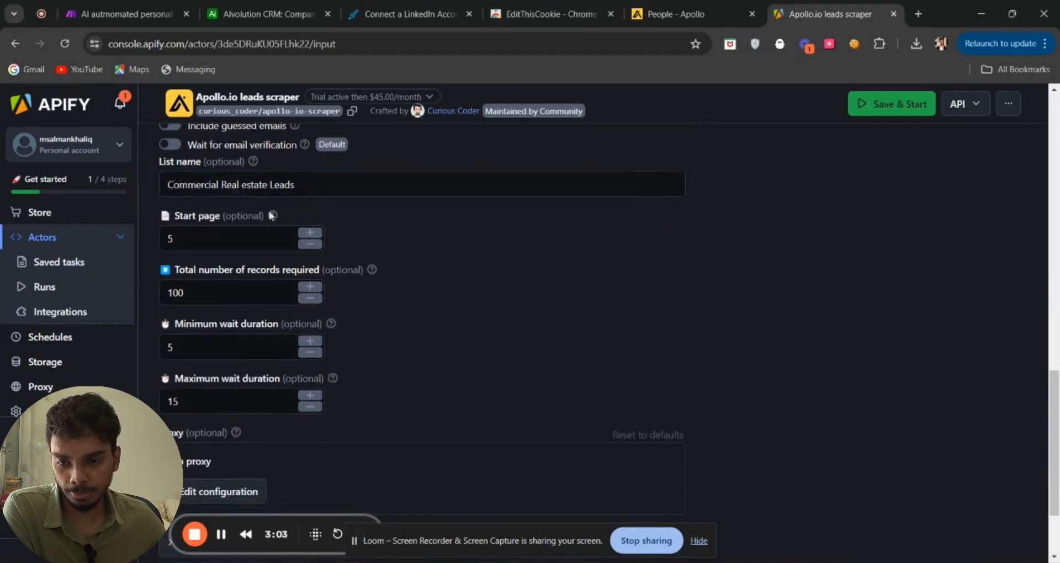
triple_click(243, 190)
click(304, 194)
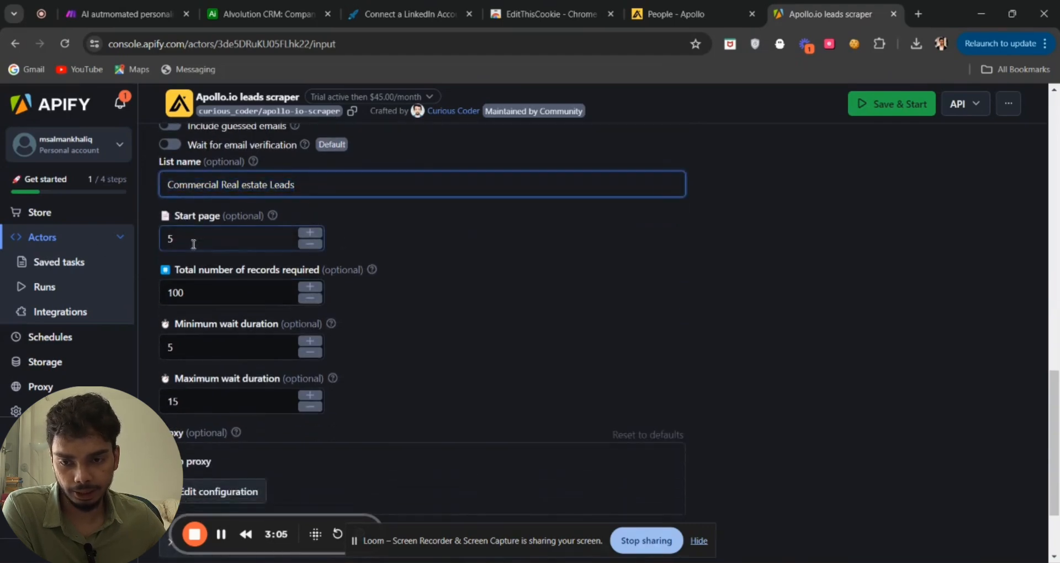
double_click(187, 243)
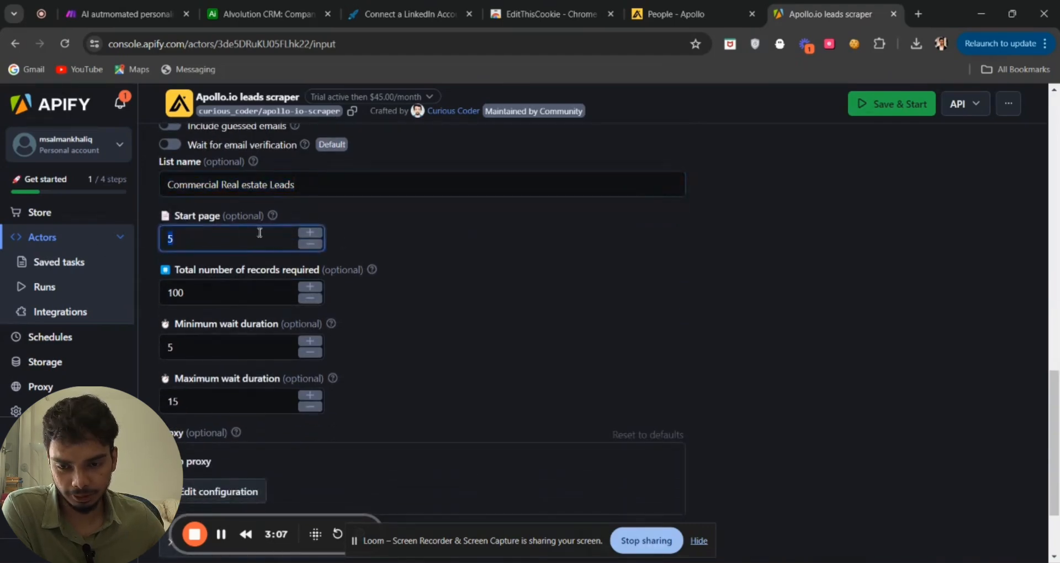
text(2)
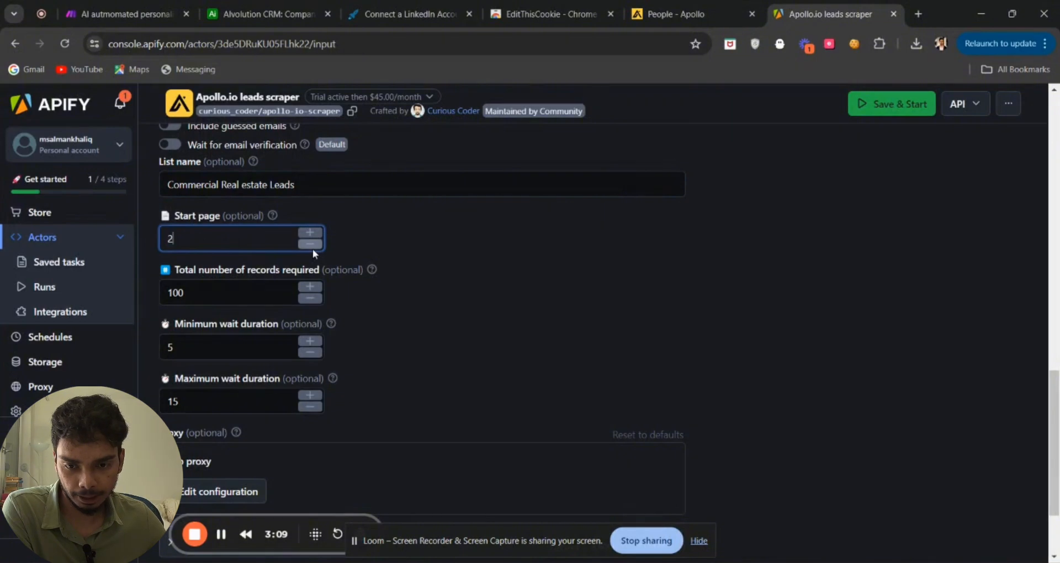
key(BackSpace)
text(1)
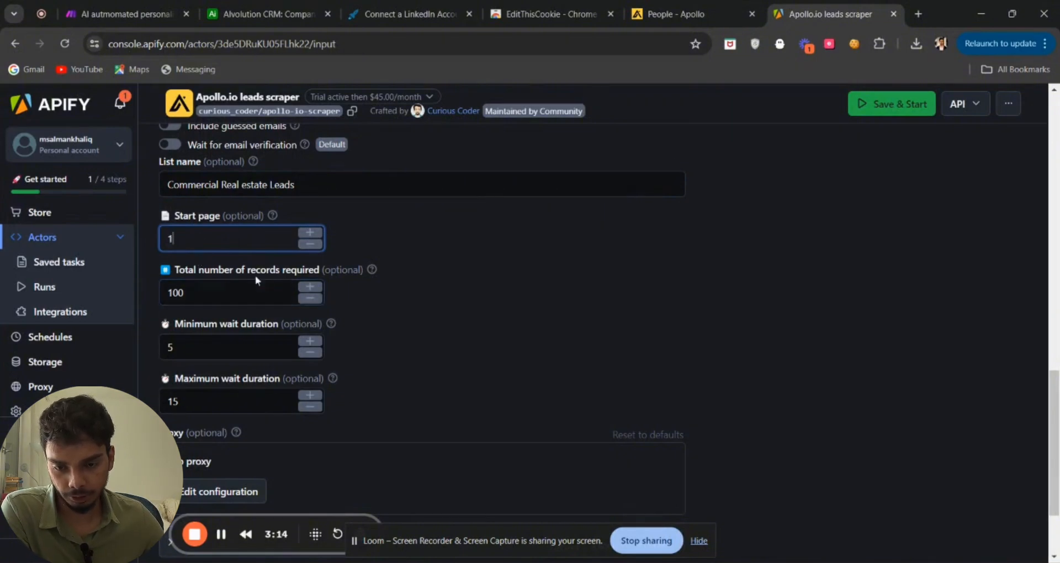
Check the total number of records and the minimum and maximum wait durations, and save and start the scraper run
double_click(192, 295)
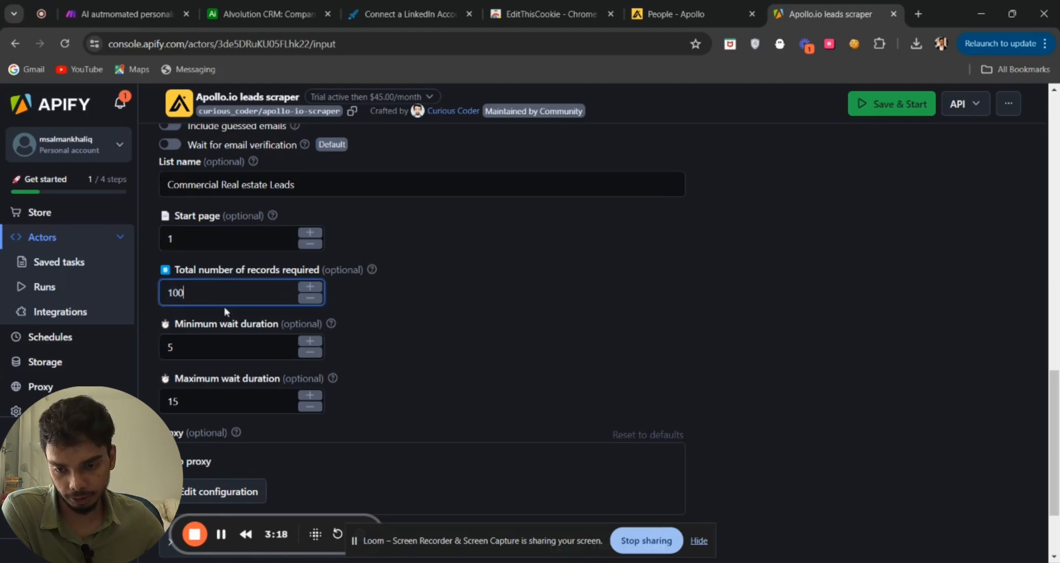
scroll(376, 318, down, 1)
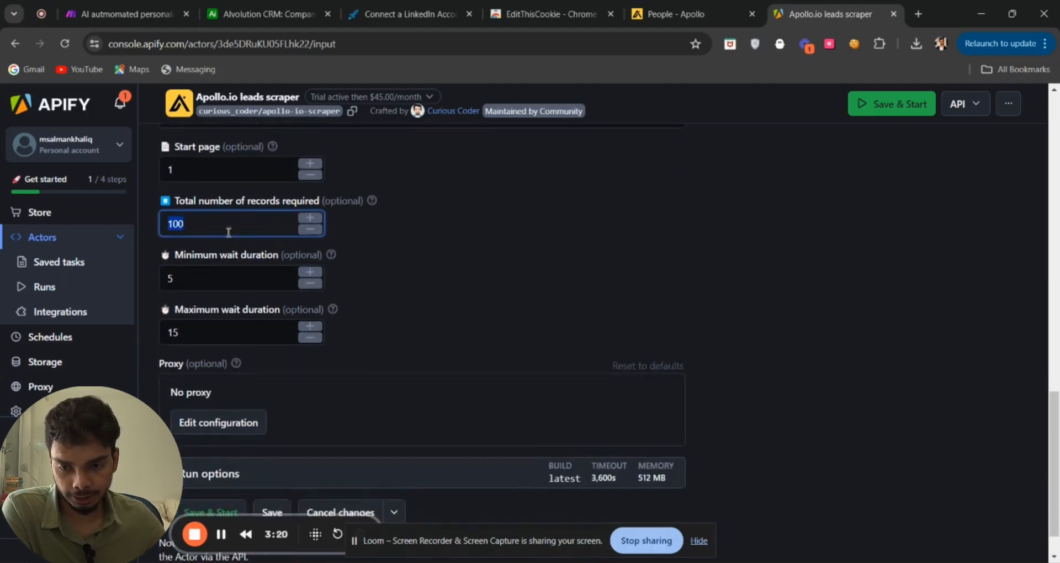
scroll(229, 232, down, 1)
double_click(205, 239)
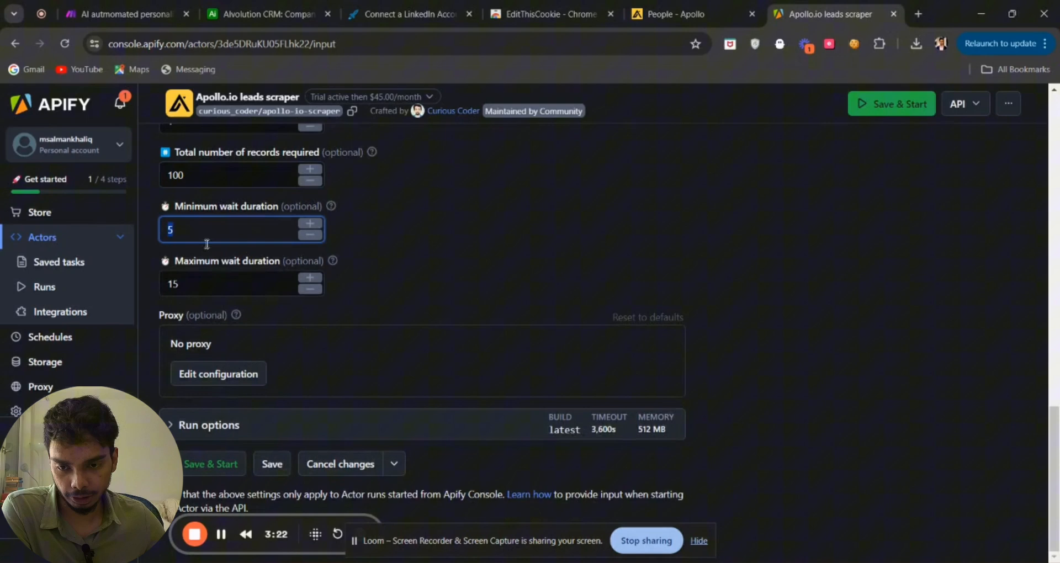
click(223, 284)
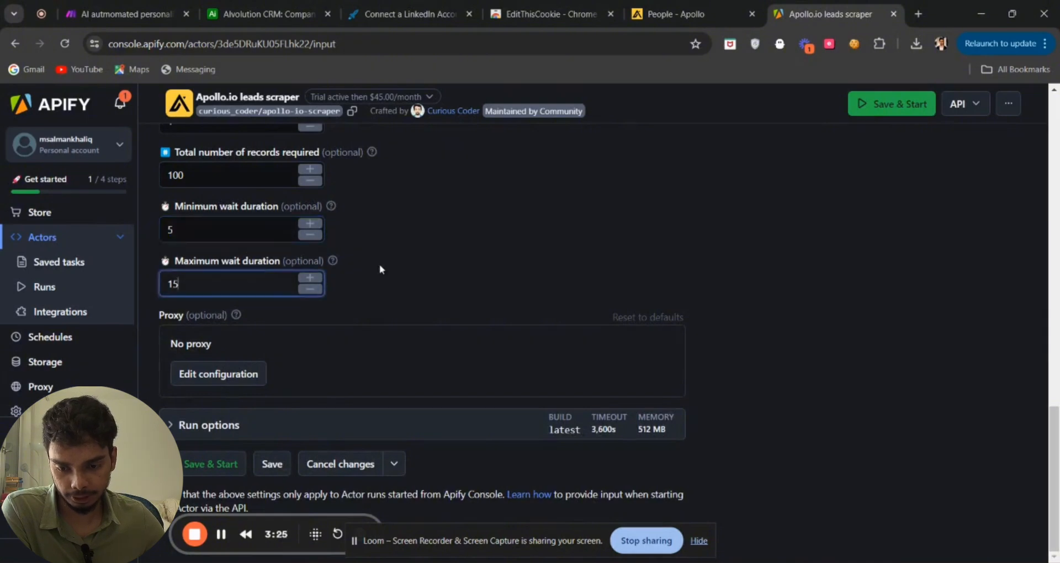
click(197, 467)
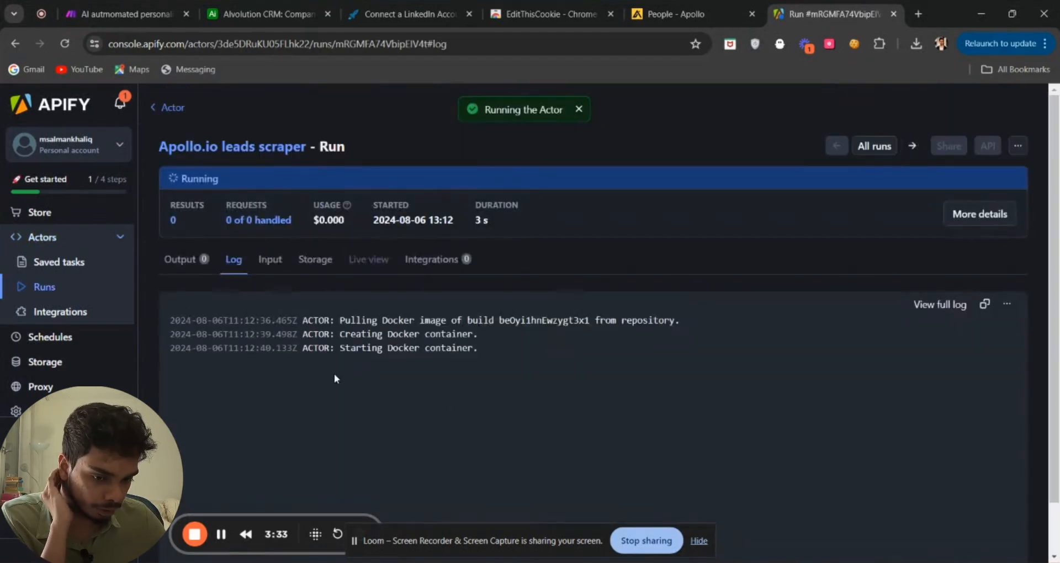
Follow the leads scraper's run log through page fetching and check the status of the finished run
scroll(554, 401, down, 1)
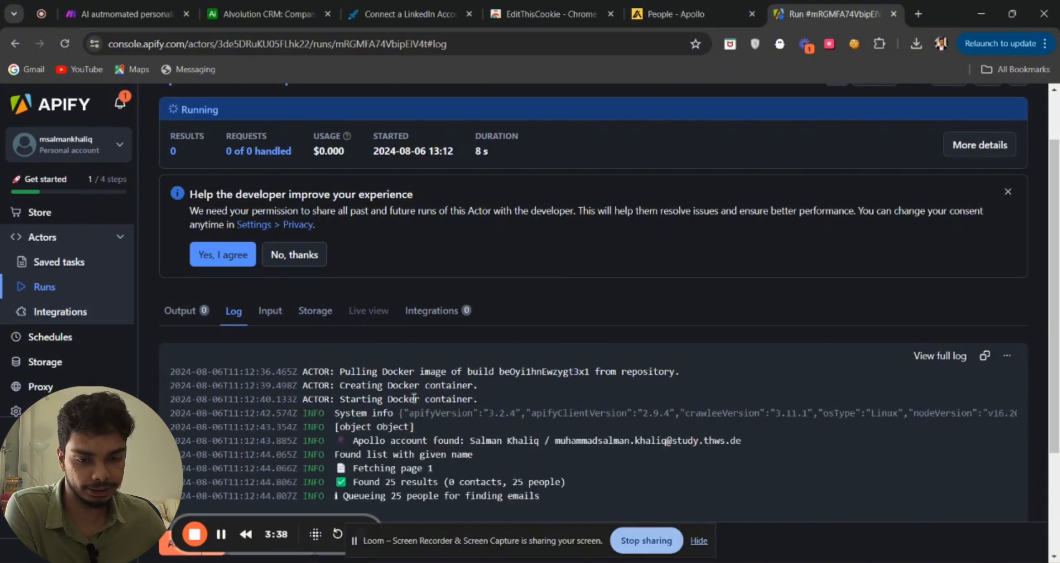
scroll(485, 454, down, 2)
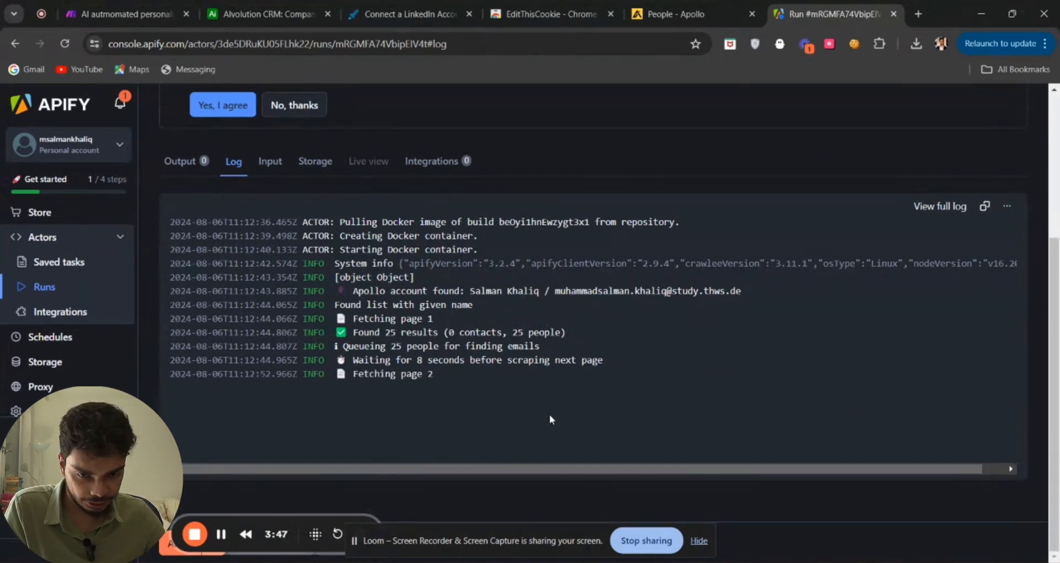
drag(355, 333, 436, 375)
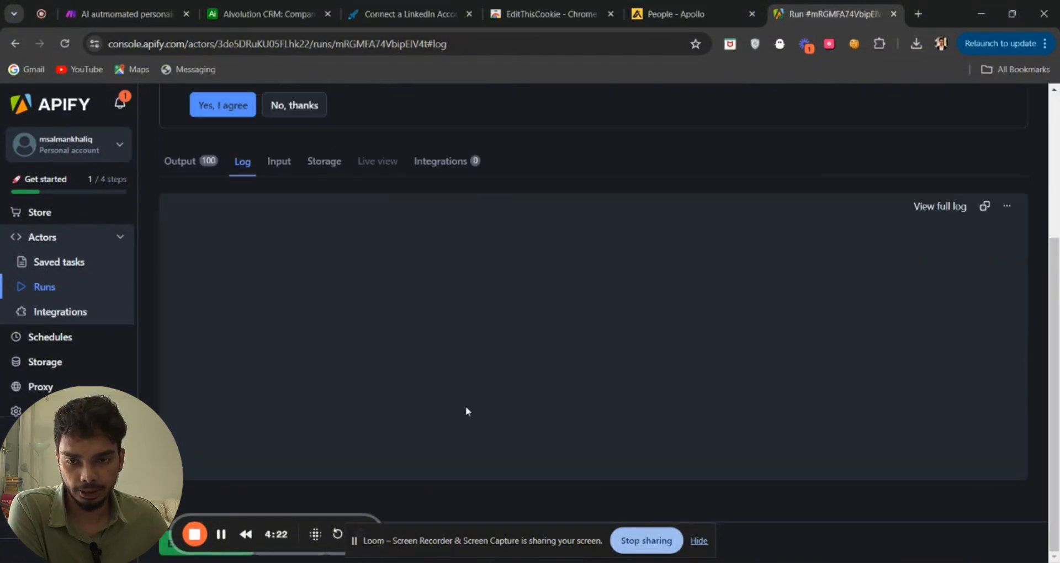
scroll(349, 259, up, 3)
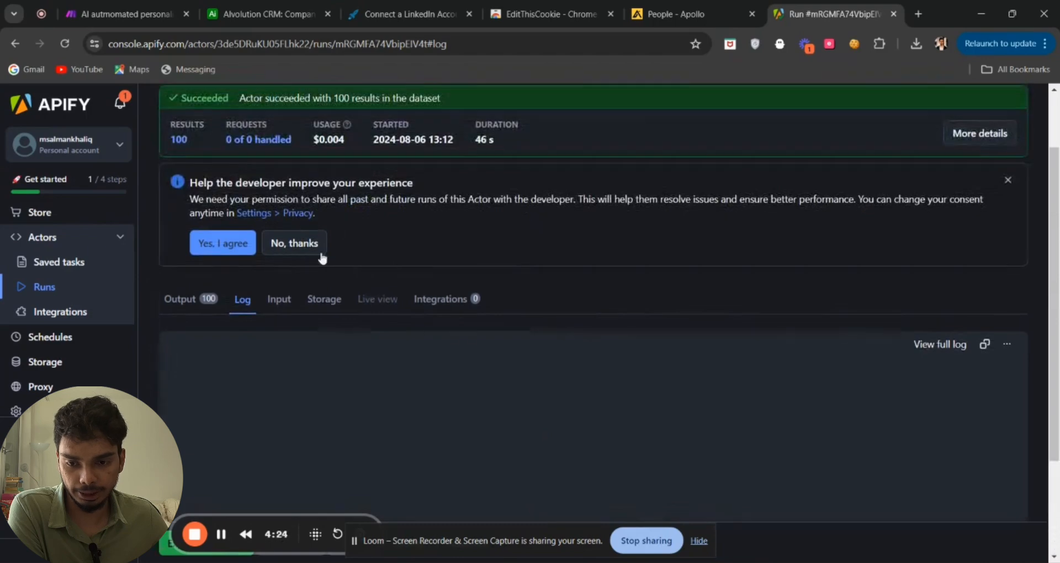
scroll(223, 182, up, 1)
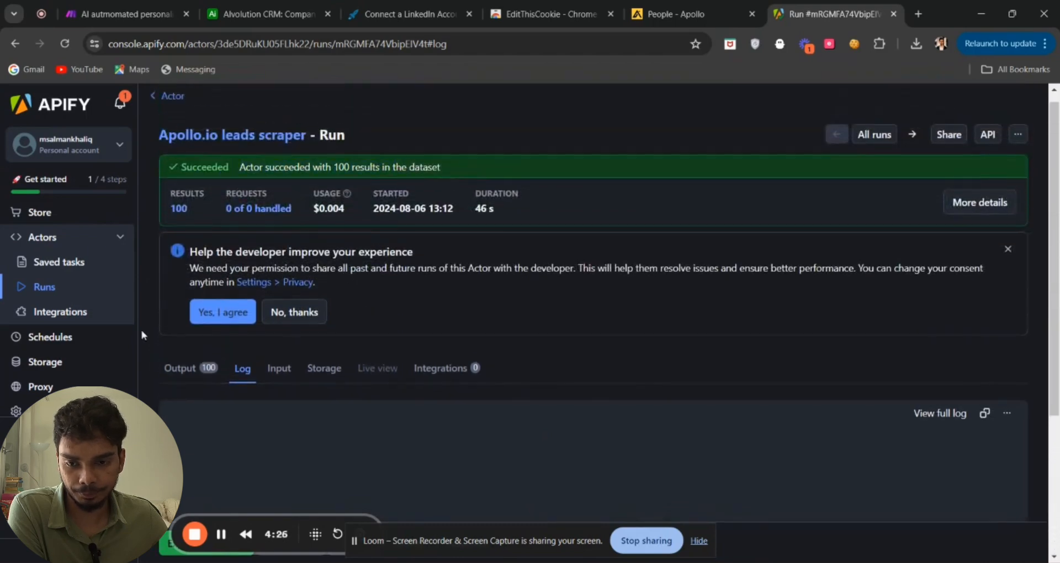
Examine the scraped lead records in the run's output table
click(180, 368)
scroll(483, 329, down, 2)
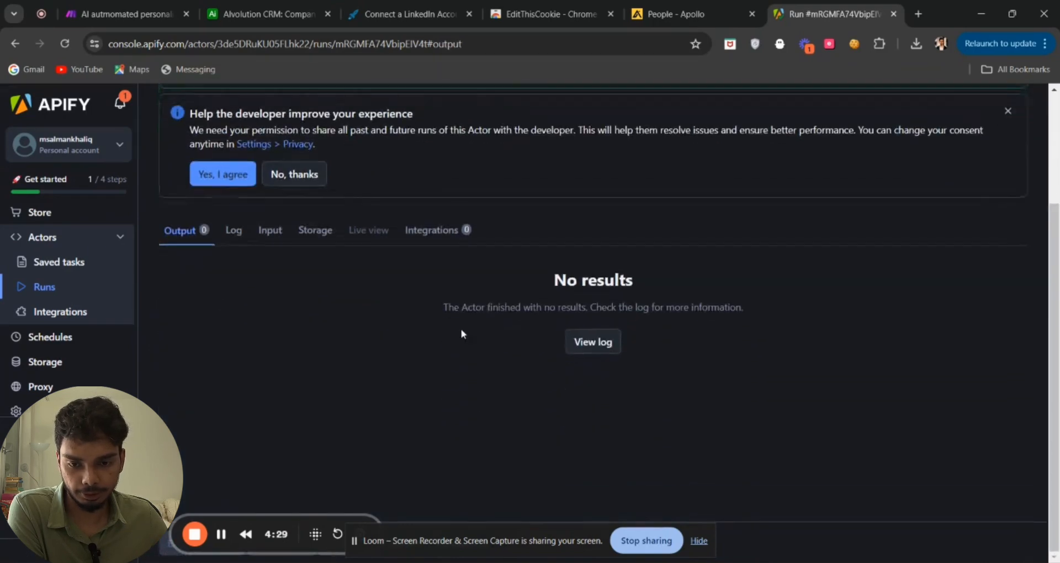
scroll(471, 367, up, 2)
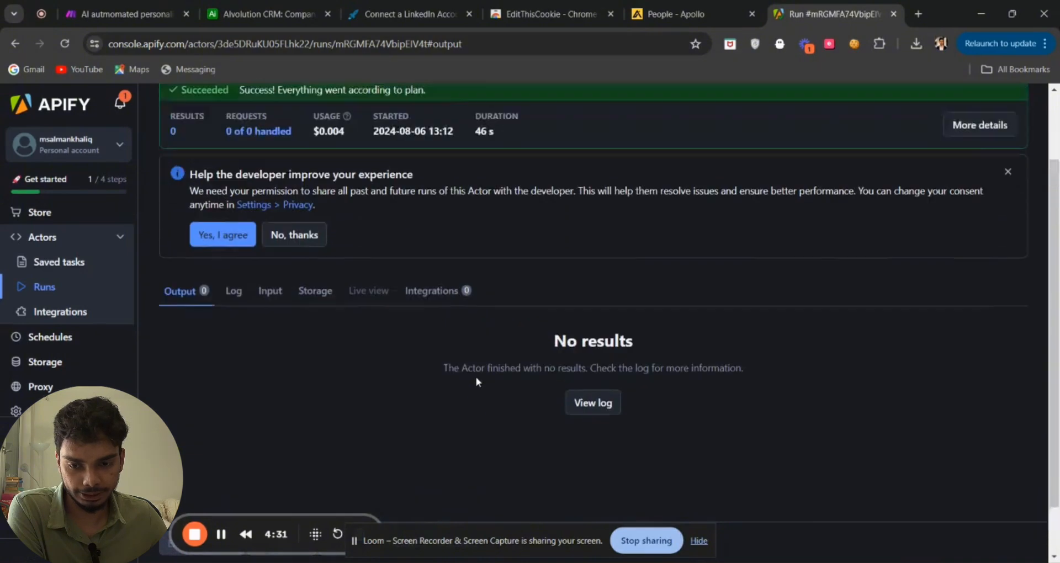
scroll(453, 393, down, 1)
scroll(530, 350, down, 2)
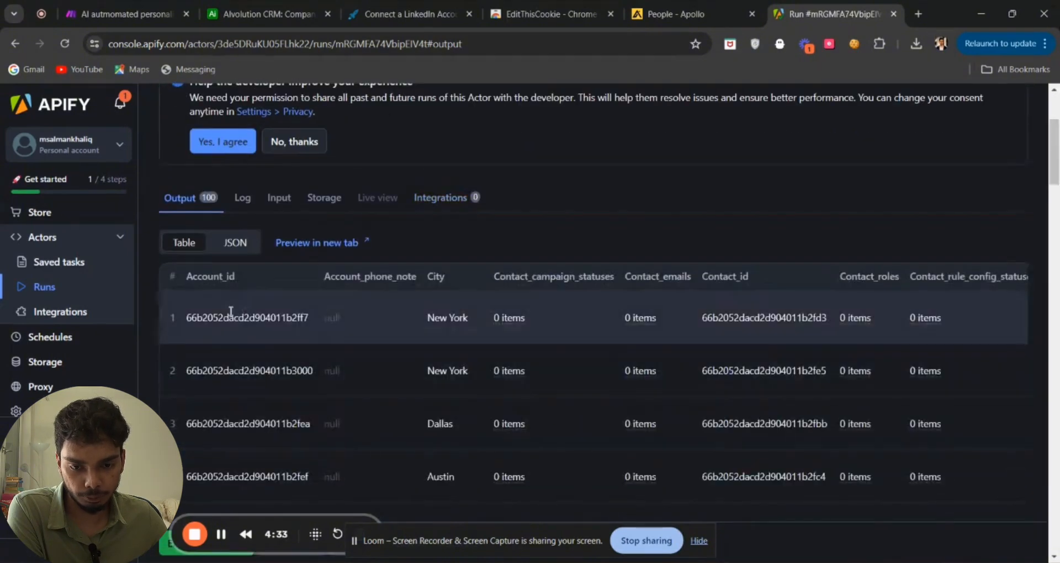
scroll(250, 301, down, 4)
scroll(406, 343, up, 5)
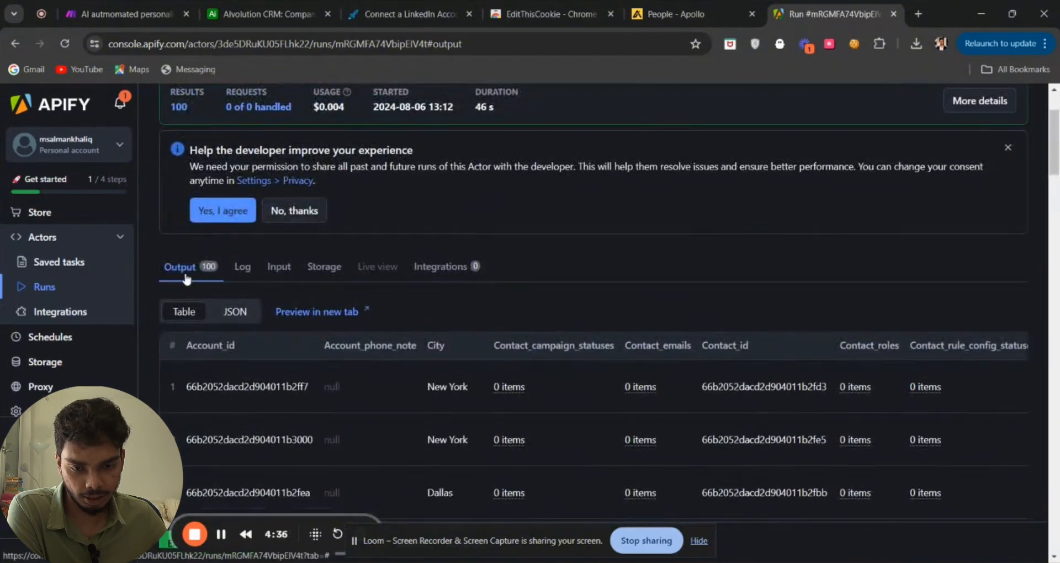
scroll(297, 378, down, 15)
scroll(297, 376, down, 5)
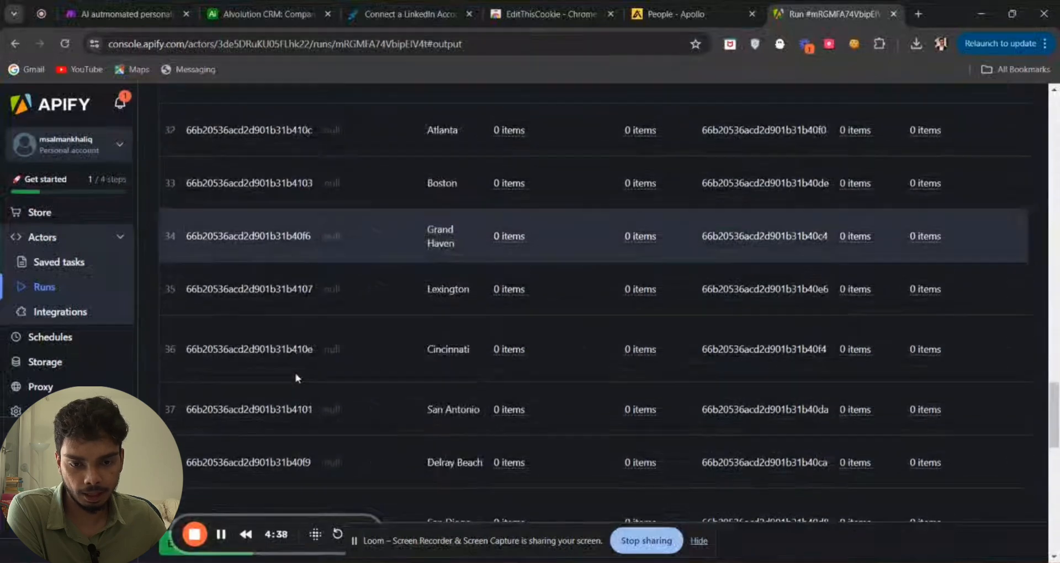
scroll(297, 375, up, 20)
scroll(386, 353, down, 8)
scroll(441, 339, up, 10)
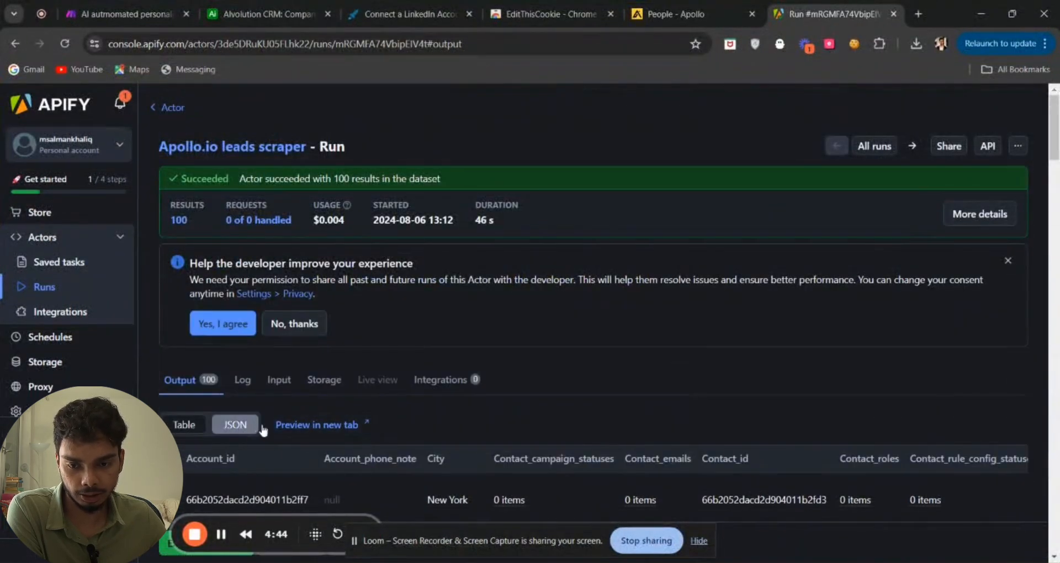
View the run's output as JSON and return to the table view
click(237, 428)
scroll(303, 407, down, 10)
scroll(306, 410, up, 6)
scroll(306, 413, up, 5)
click(188, 428)
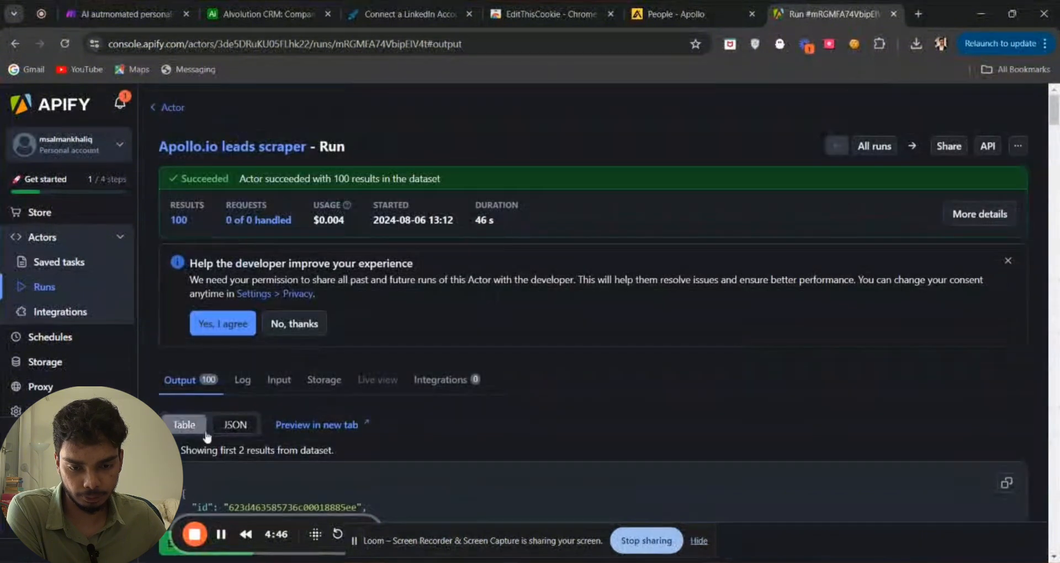
scroll(575, 426, down, 3)
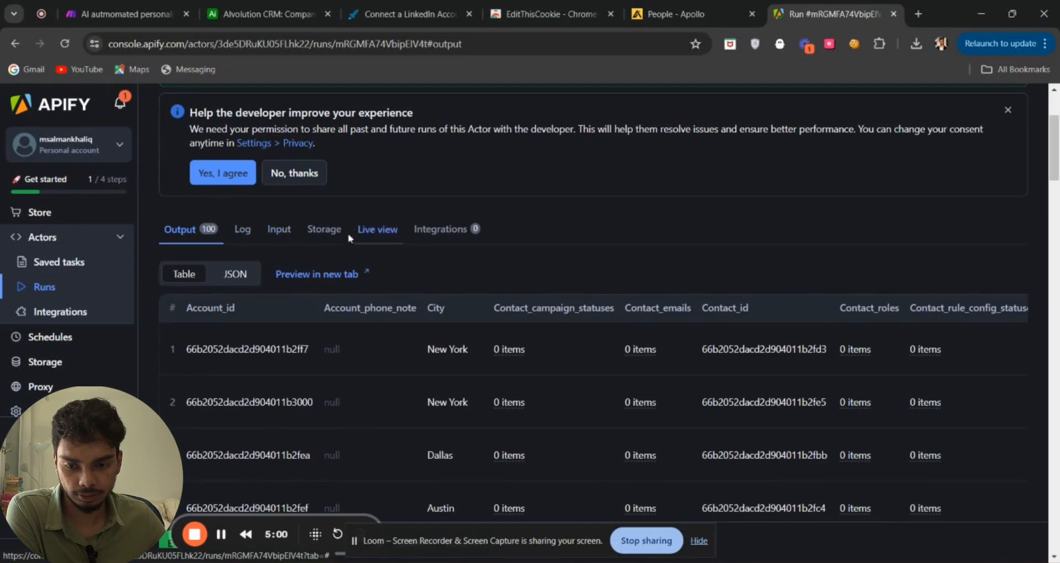
Set the export format of the run's stored dataset to Excel and check the selectable fields, keeping all fields included
click(324, 229)
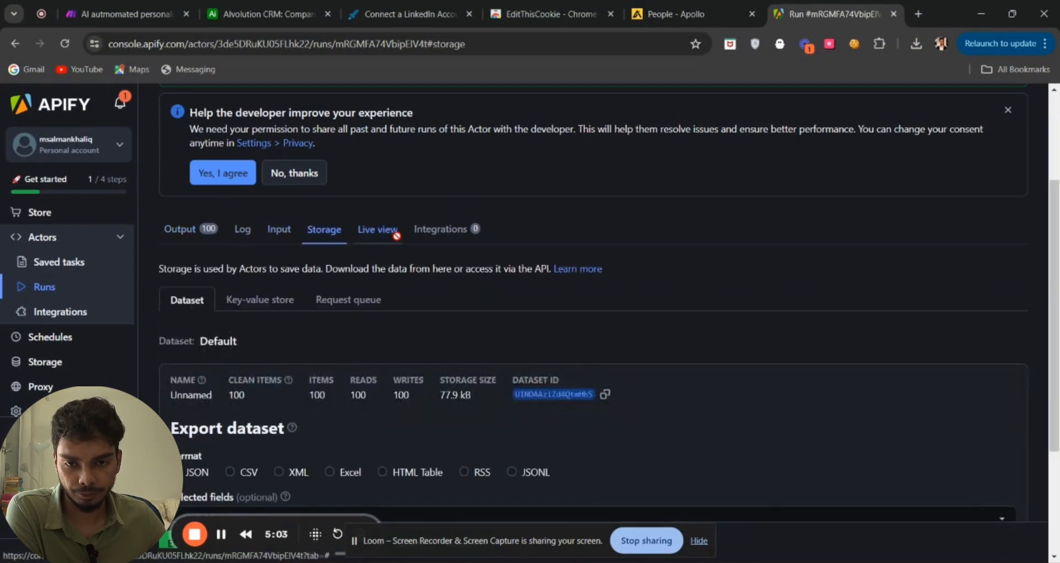
scroll(387, 237, down, 2)
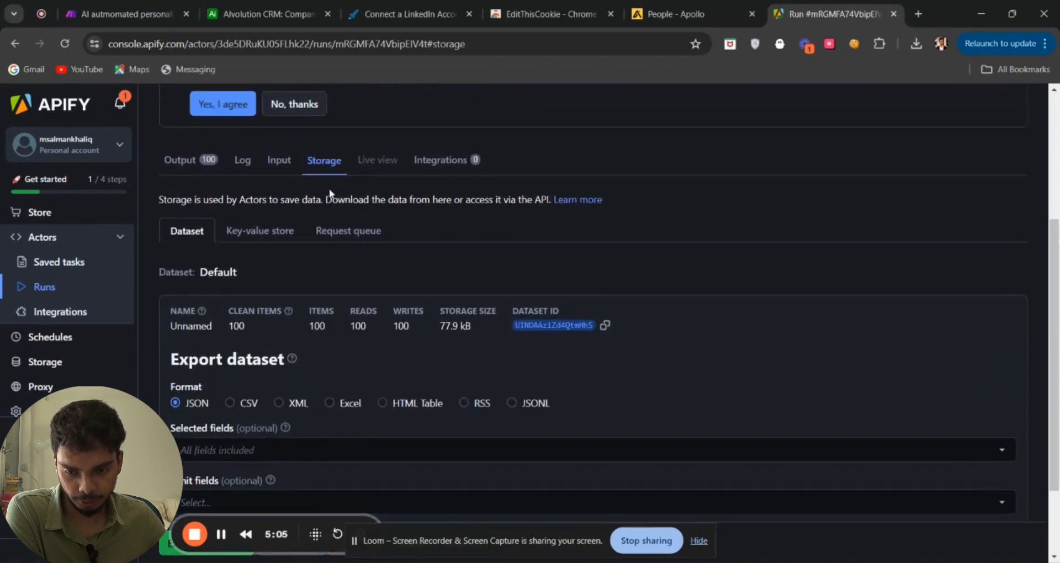
scroll(290, 306, down, 2)
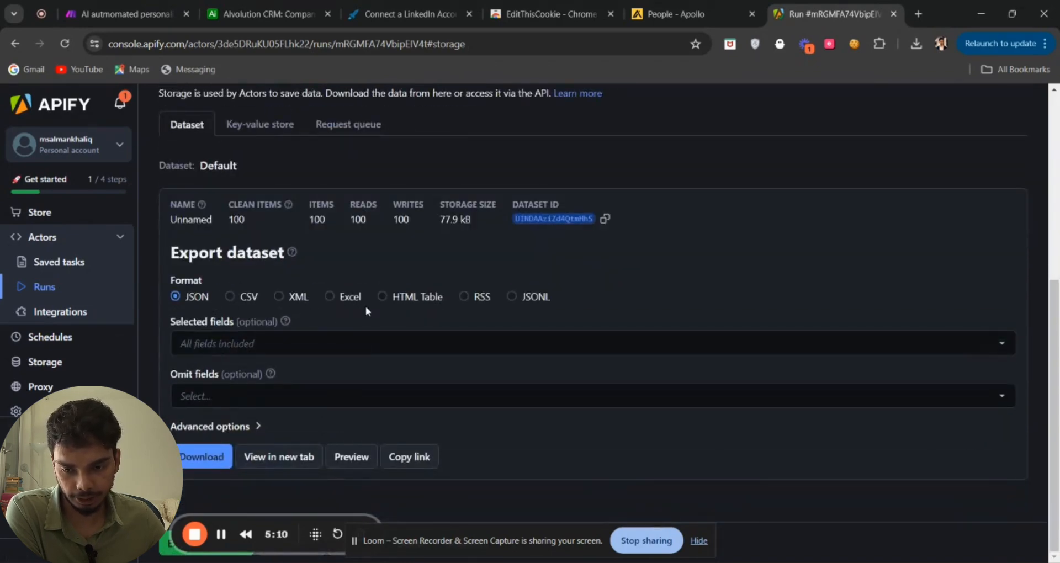
click(350, 298)
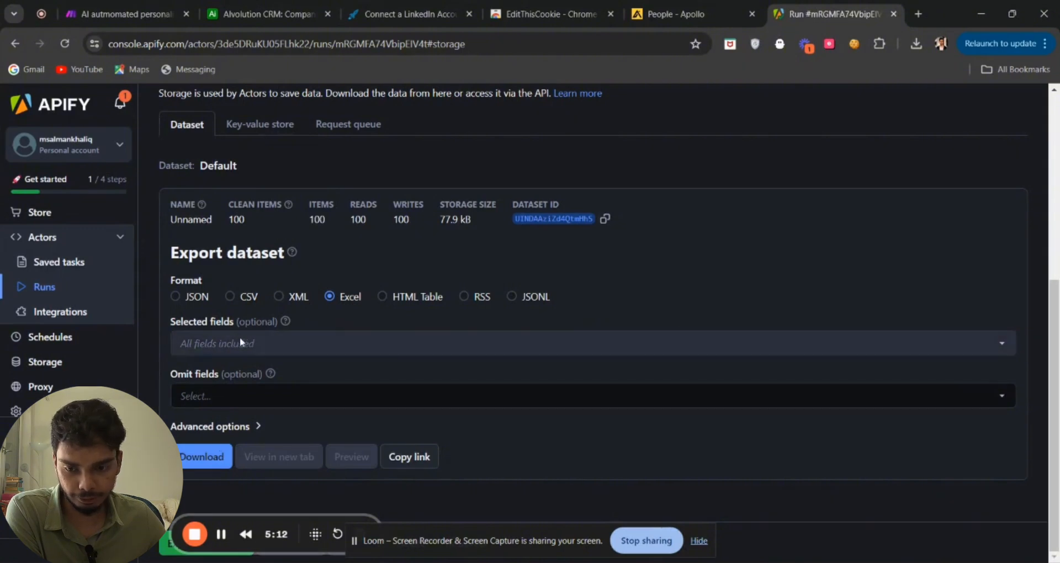
click(267, 343)
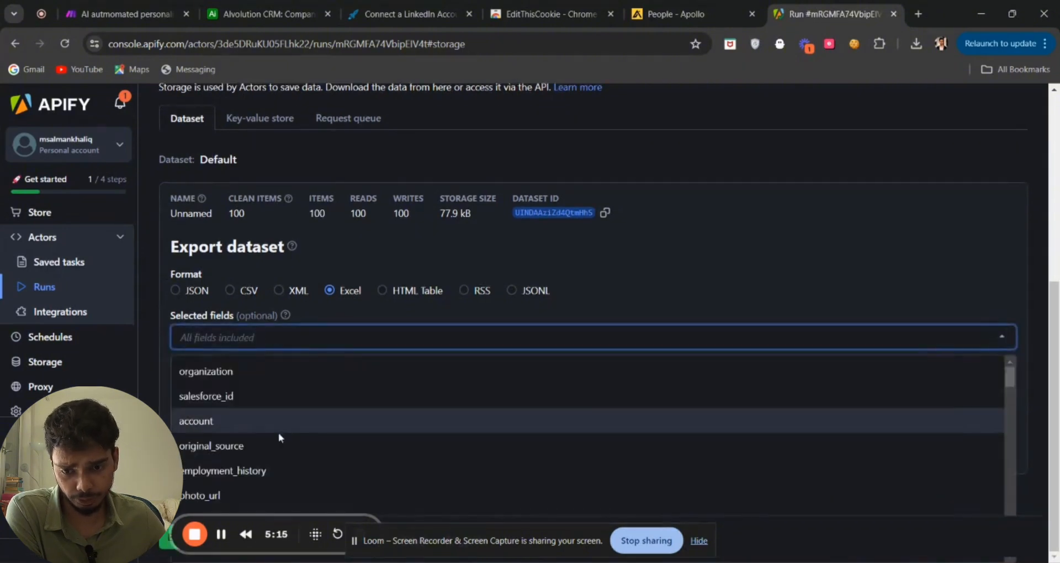
scroll(278, 431, down, 3)
click(412, 339)
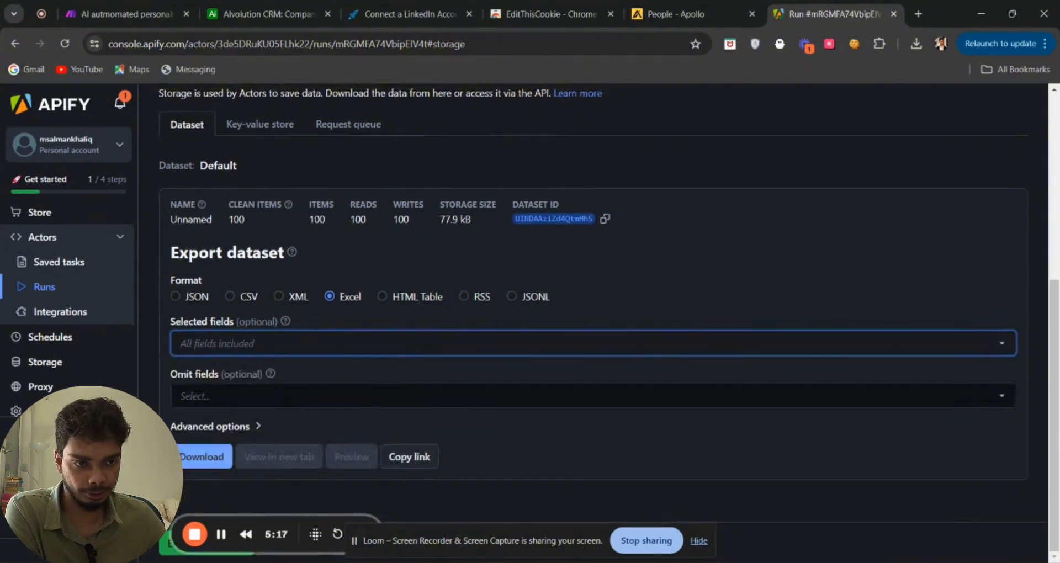
Download the dataset as an Excel file and check it in the browser's recent downloads
click(211, 456)
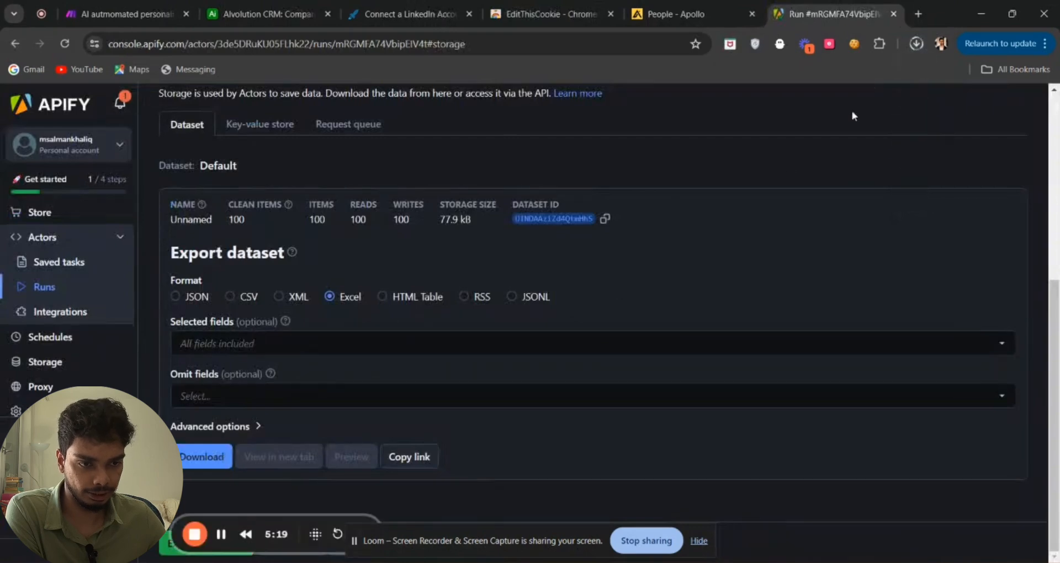
click(915, 44)
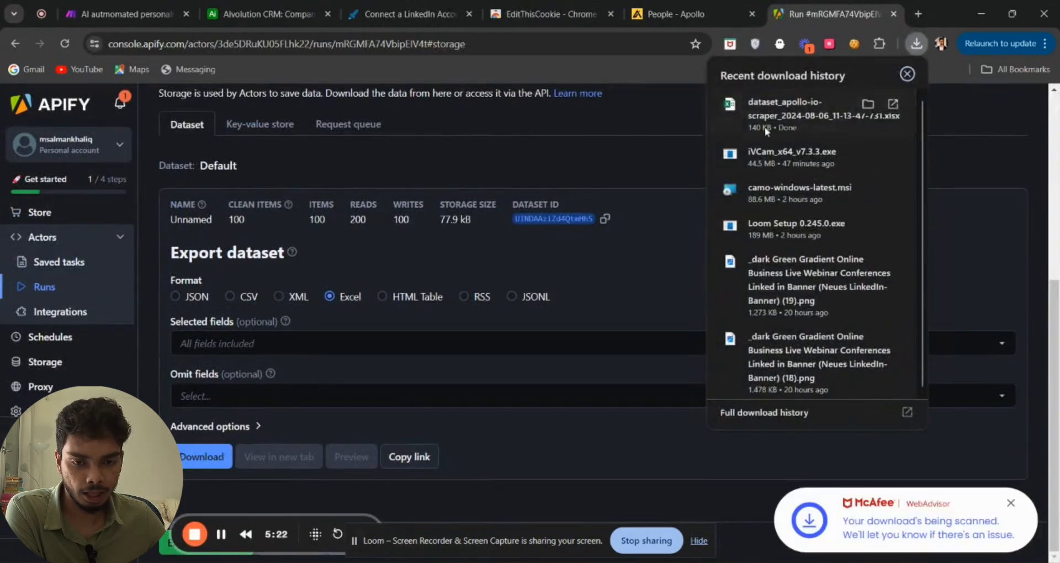
click(594, 313)
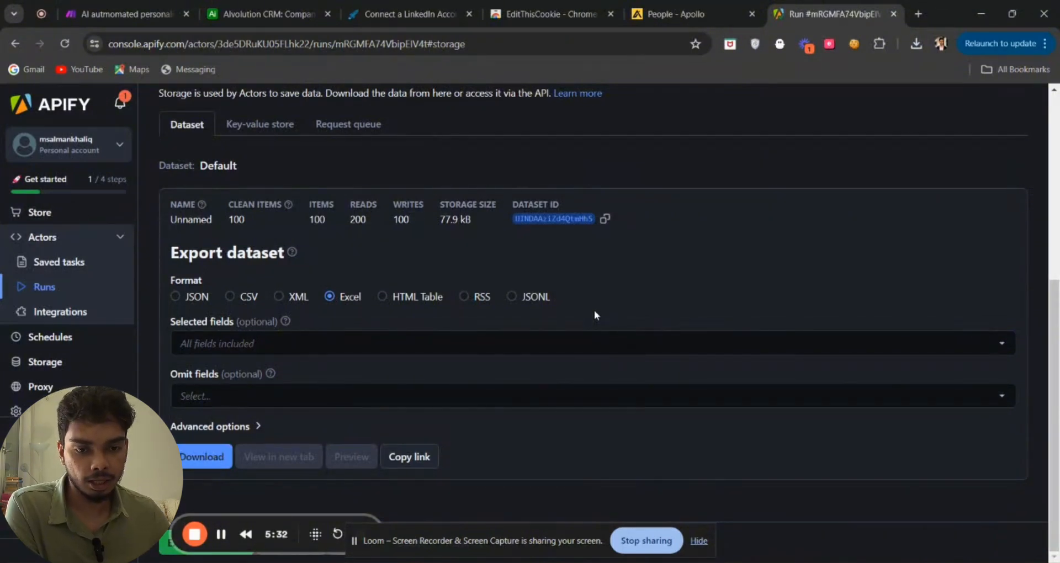
Switch to Make, go to the team's scenarios and create a new scenario
scroll(602, 287, up, 5)
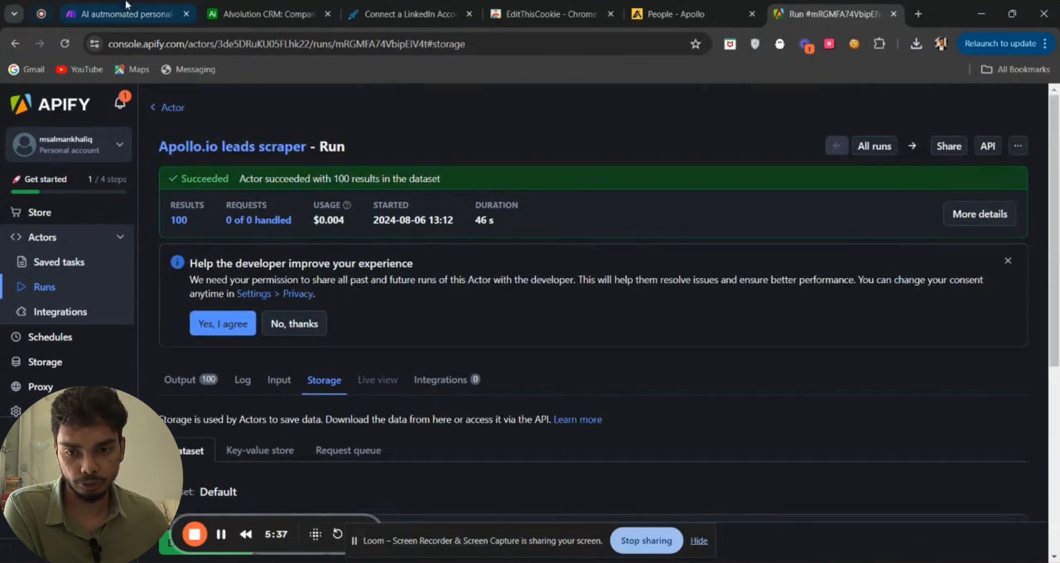
click(132, 4)
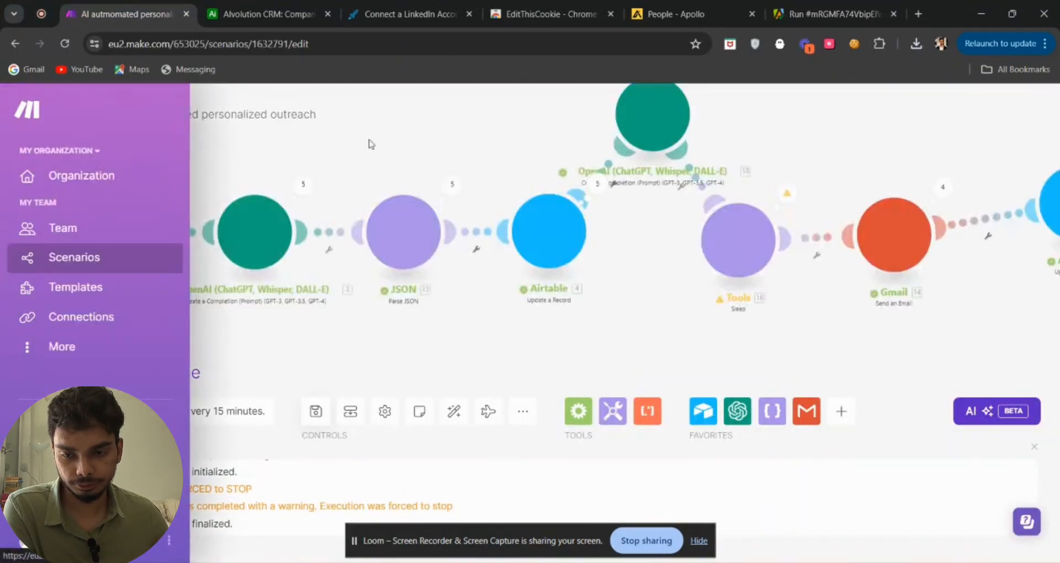
click(62, 228)
click(84, 257)
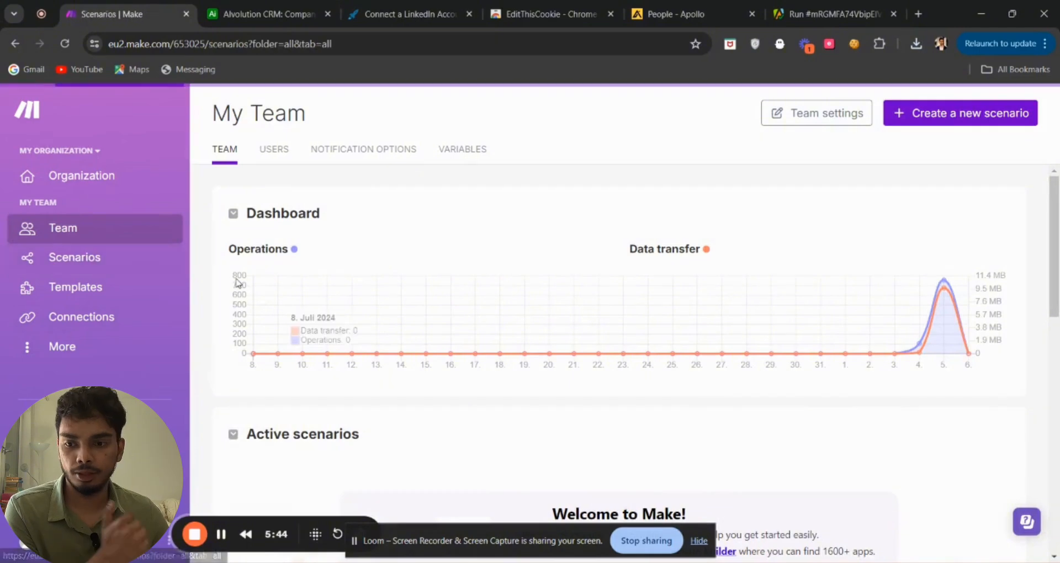
click(1013, 125)
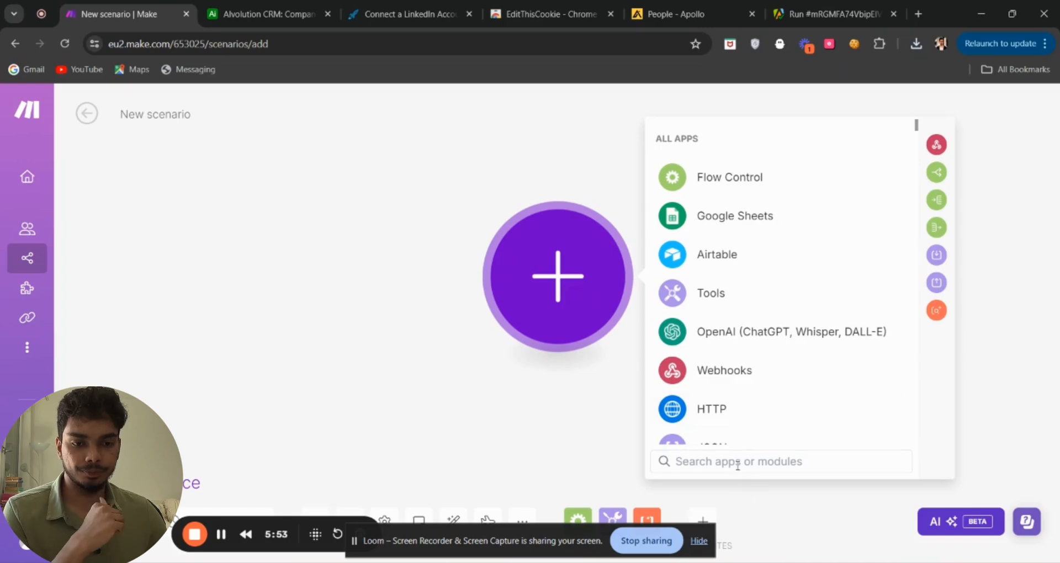
Add an HTTP "Make a request" module as the scenario's first module and start editing its URL
click(748, 412)
scroll(807, 293, down, 5)
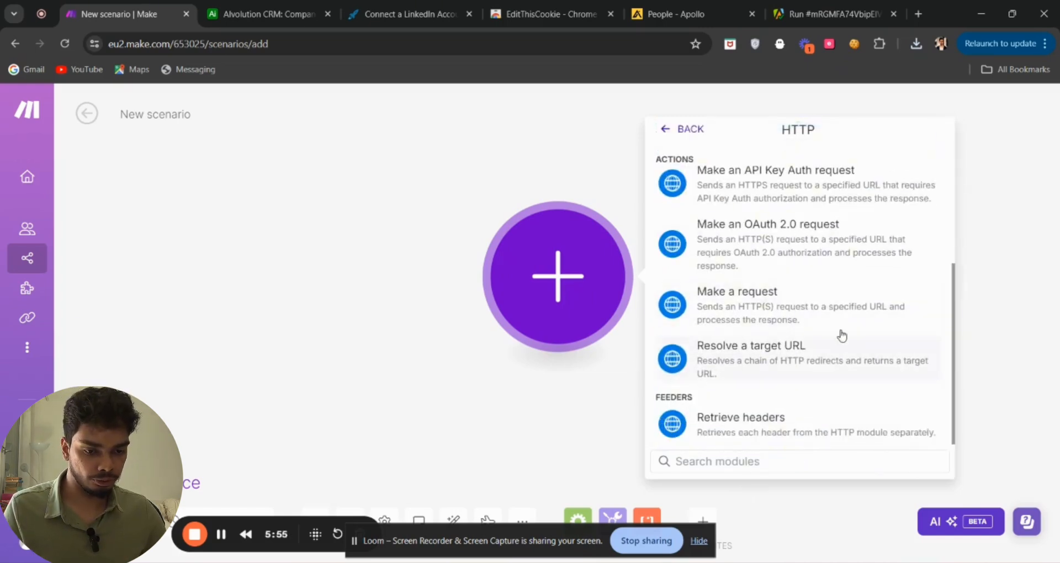
click(764, 306)
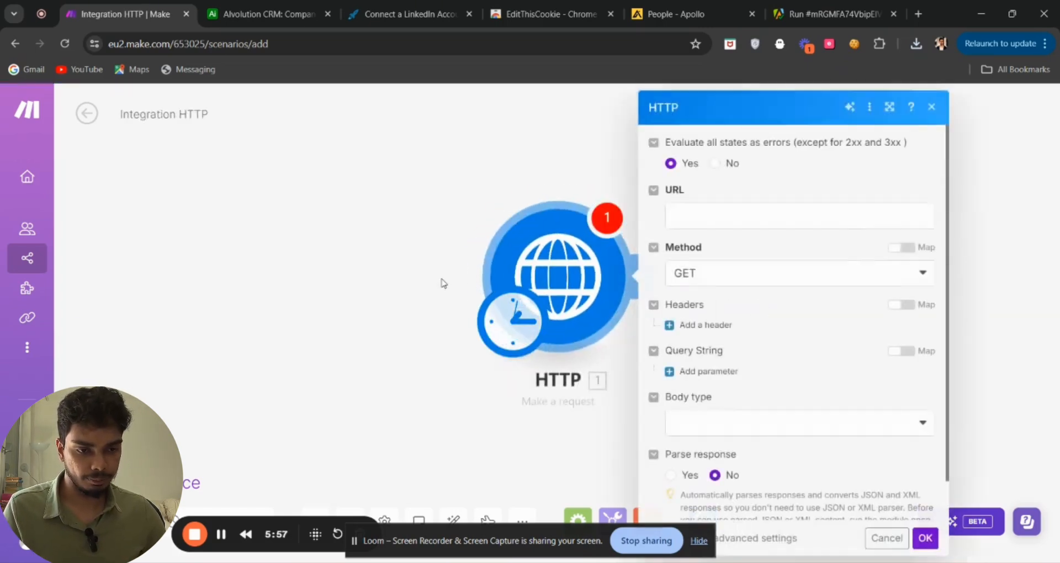
click(796, 216)
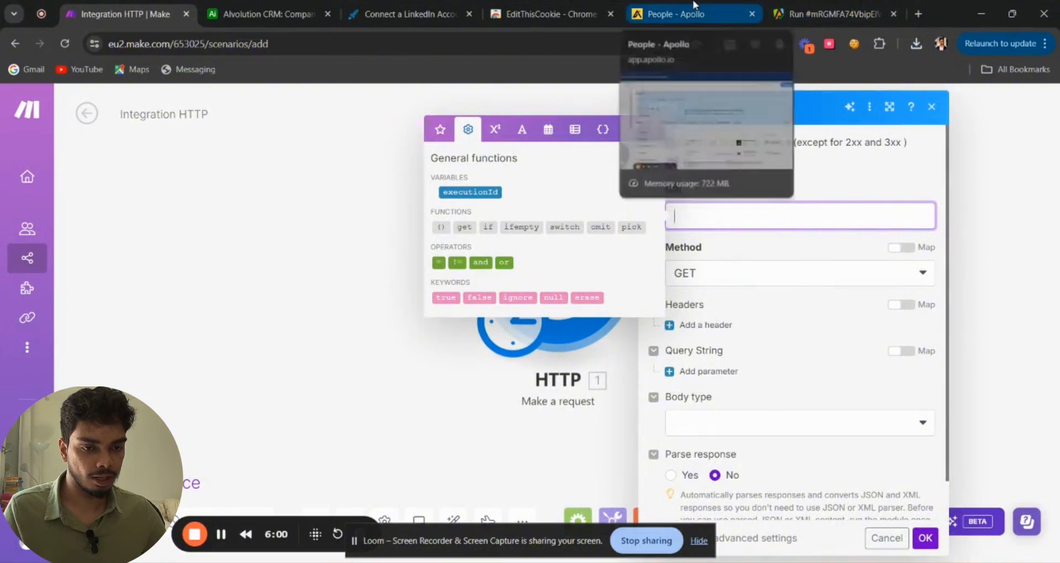
Switch to Apify and copy the Apollo.io leads scraper's "Run Actor synchronously and get dataset items" API endpoint URL
click(817, 13)
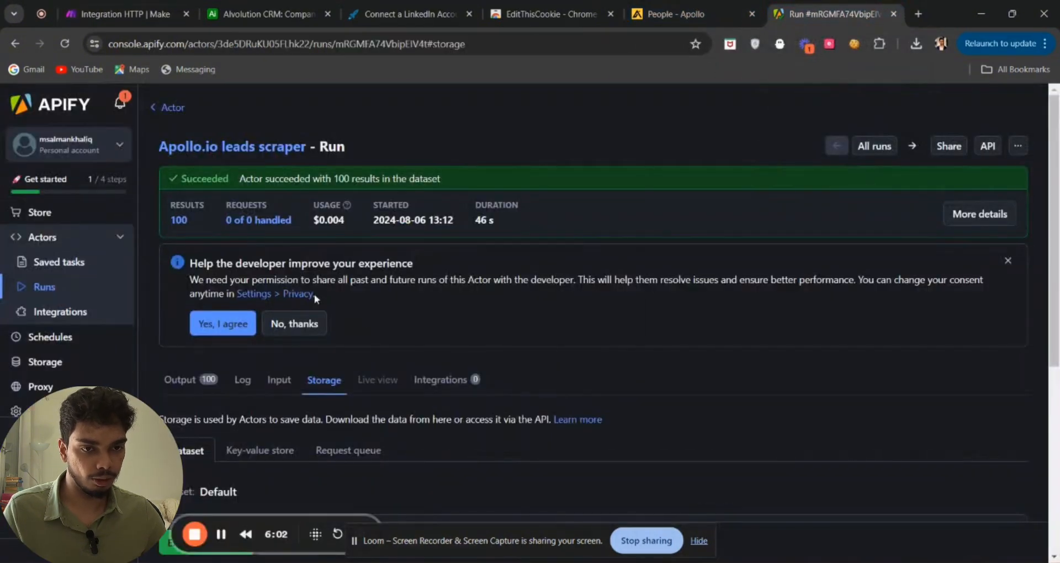
click(205, 146)
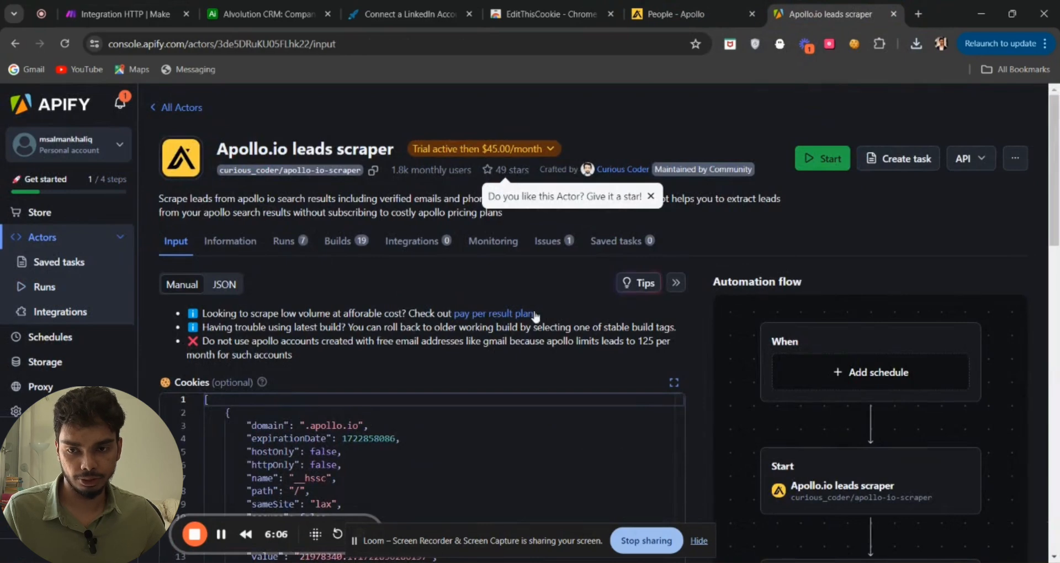
click(972, 159)
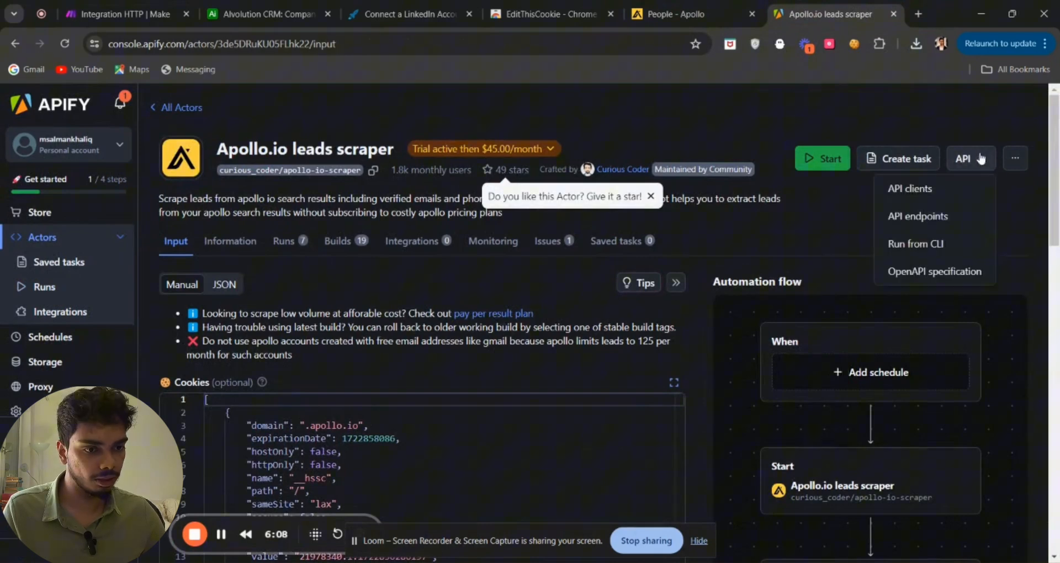
click(928, 217)
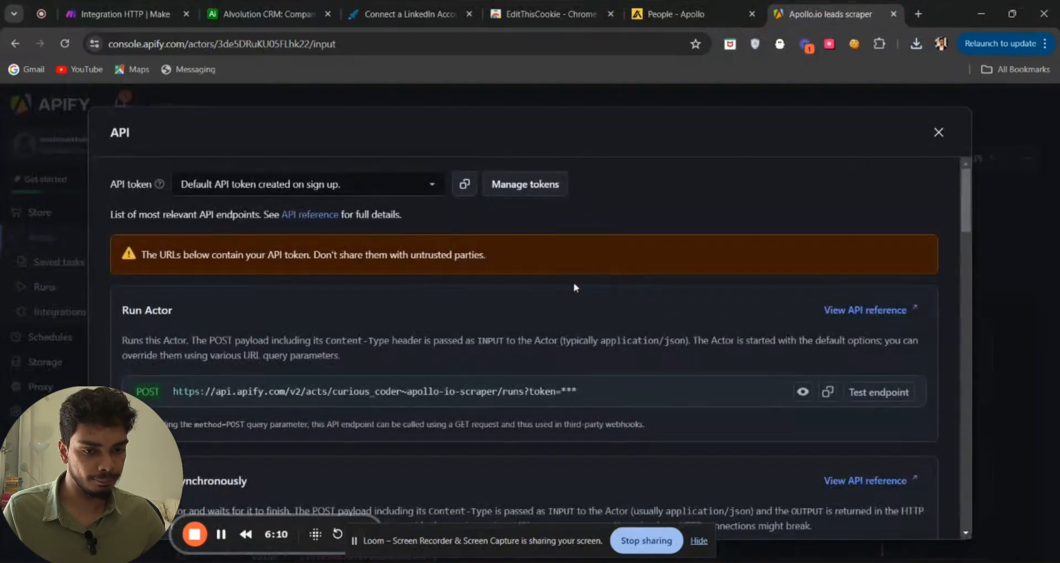
scroll(481, 341, down, 4)
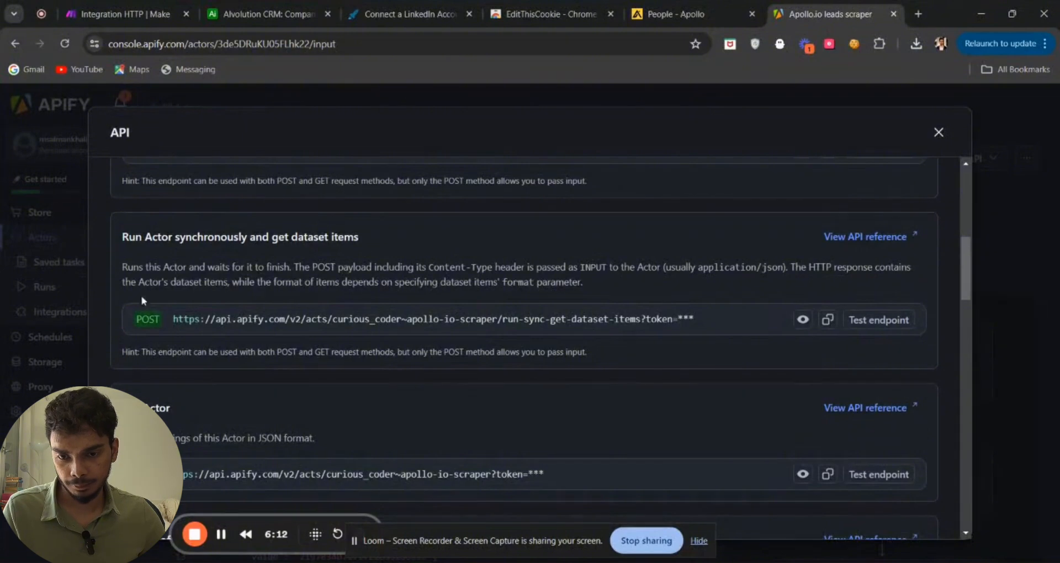
mouse_move(694, 319)
mouse_down()
mouse_move(200, 319)
mouse_move(690, 319)
mouse_up()
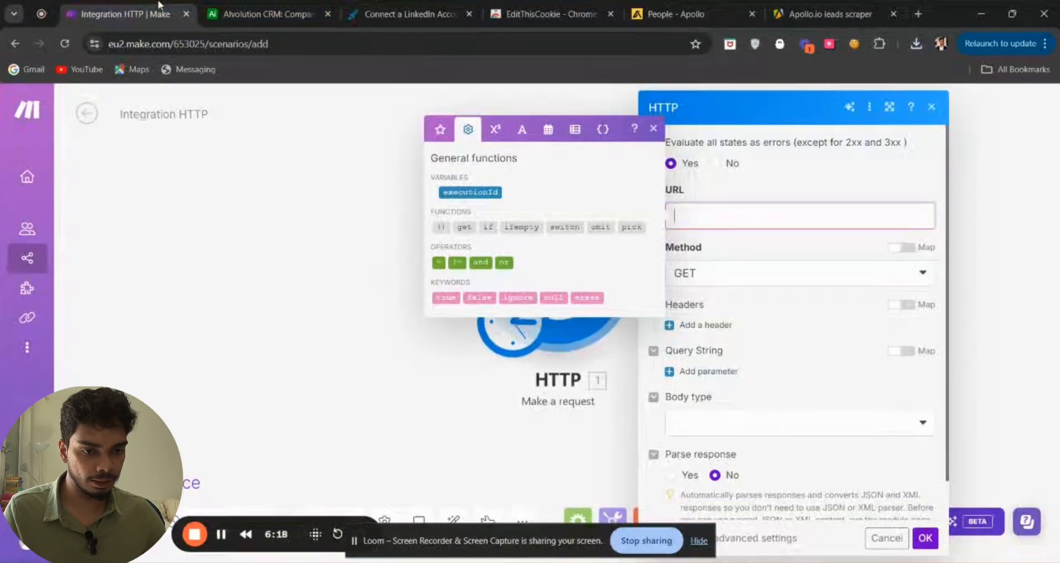
In Make, paste the copied Apify endpoint URL with its API token into the HTTP request and set the method to POST
click(125, 14)
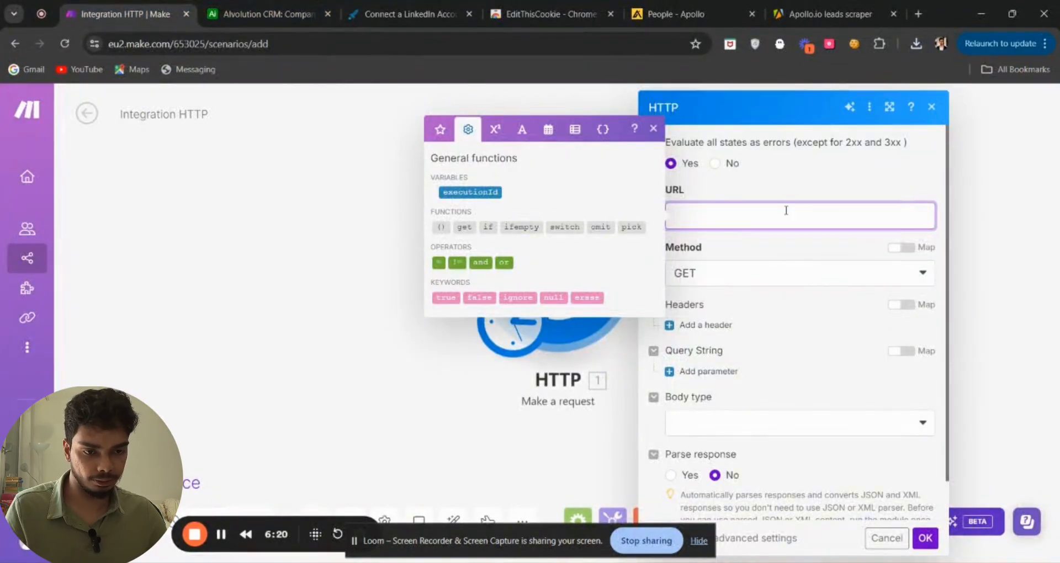
key(ctrl+v)
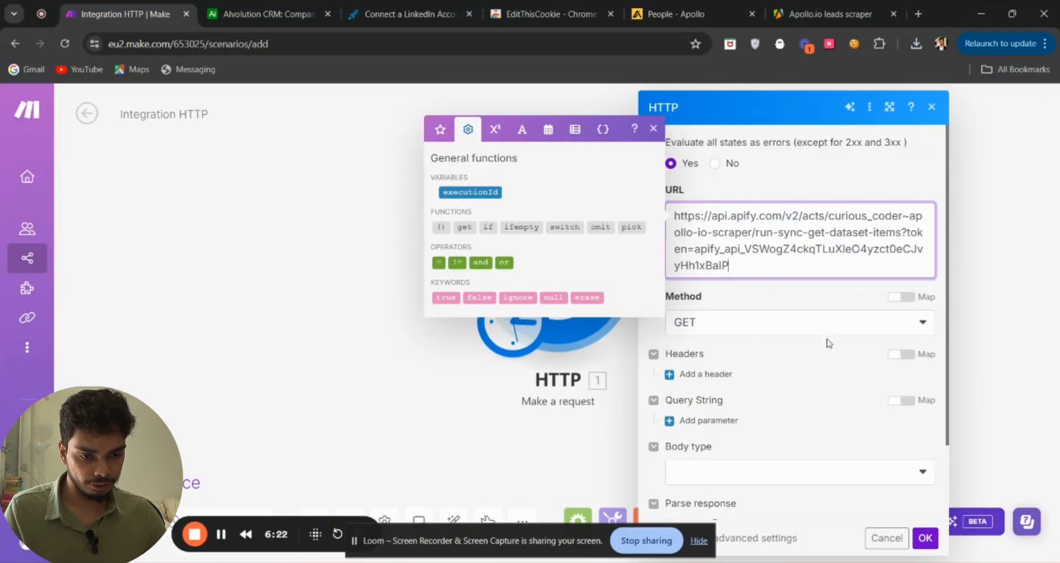
click(823, 322)
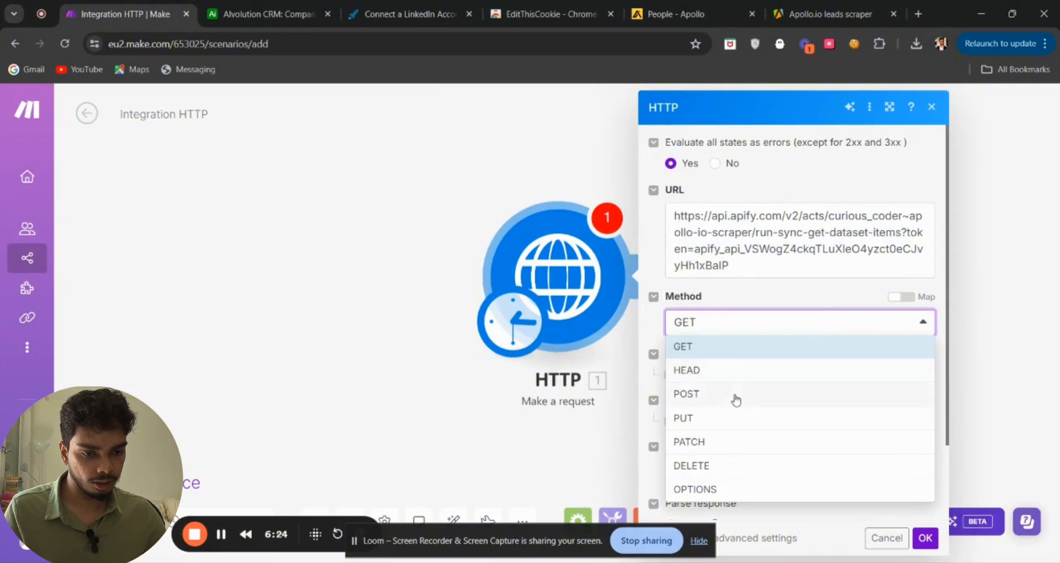
click(736, 401)
Set the request's body type to Raw and its content type to JSON (application/json), and start editing the request content
scroll(800, 372, down, 2)
click(698, 277)
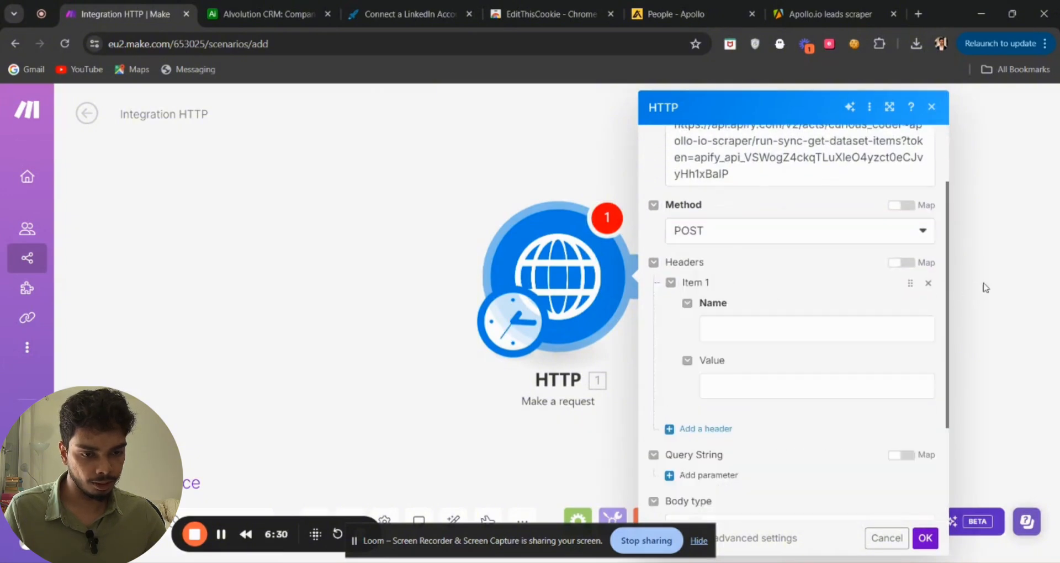
click(928, 284)
click(764, 380)
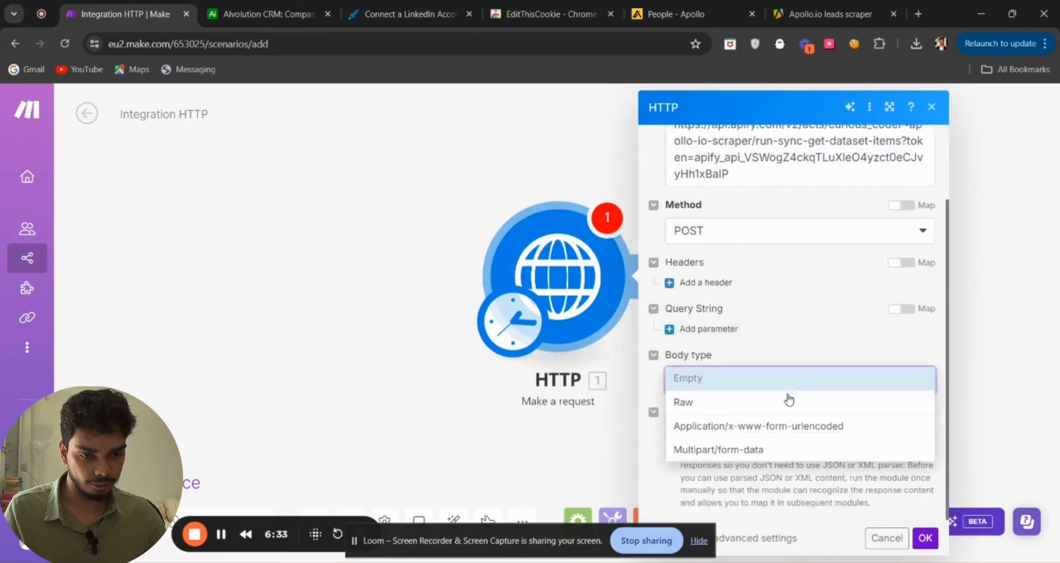
click(743, 408)
scroll(861, 348, down, 3)
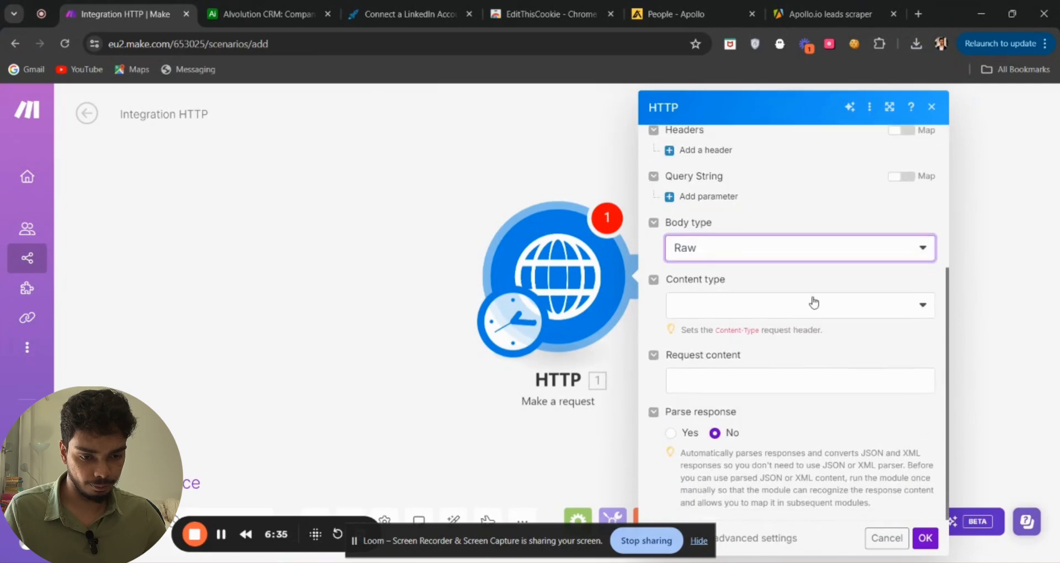
click(815, 302)
click(756, 378)
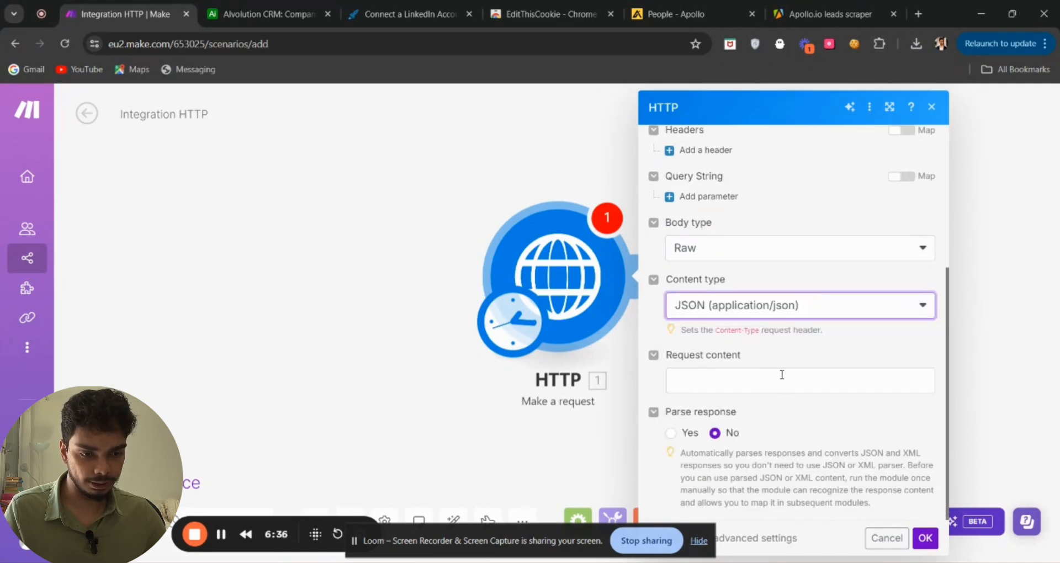
click(781, 375)
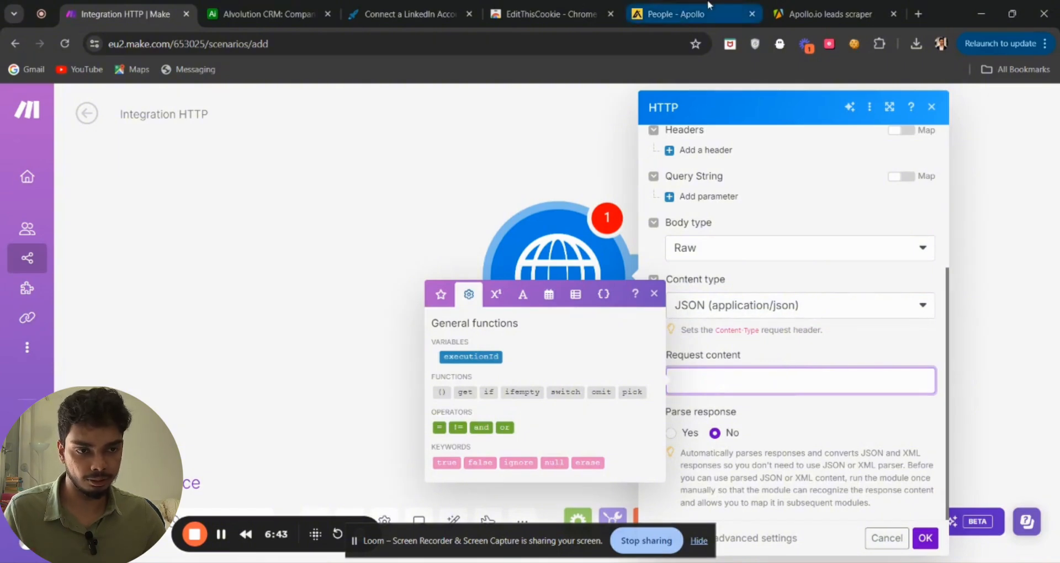
Switch to Apify, close the API dialog and open the most recent run of the Apollo.io leads scraper
click(817, 13)
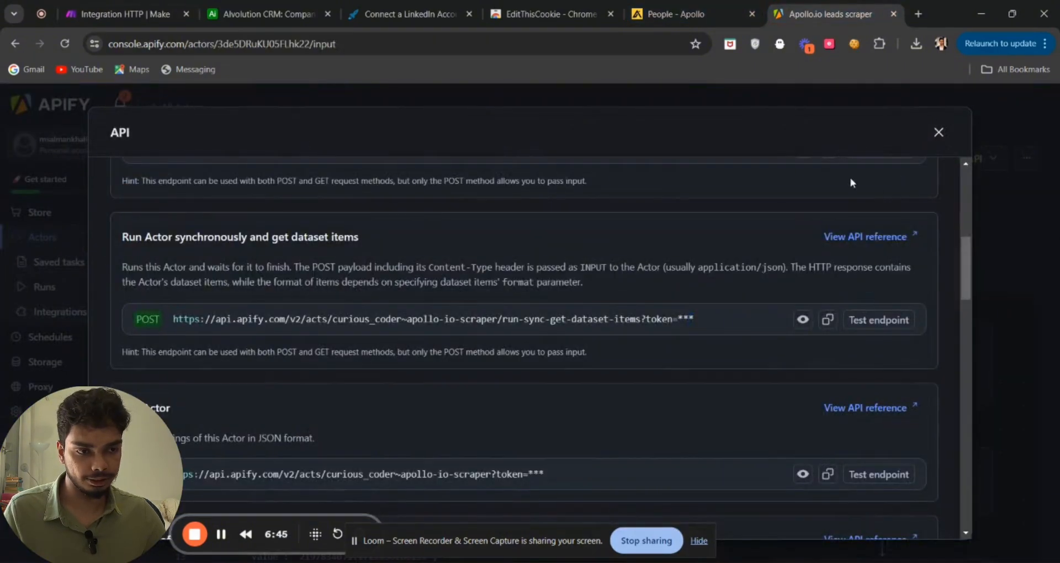
click(939, 134)
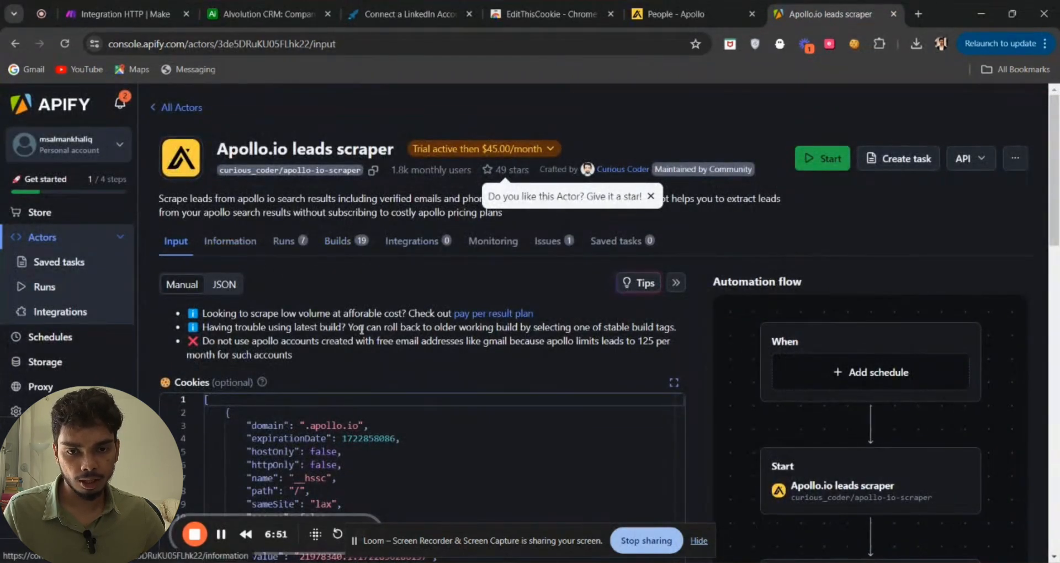
scroll(276, 309, down, 2)
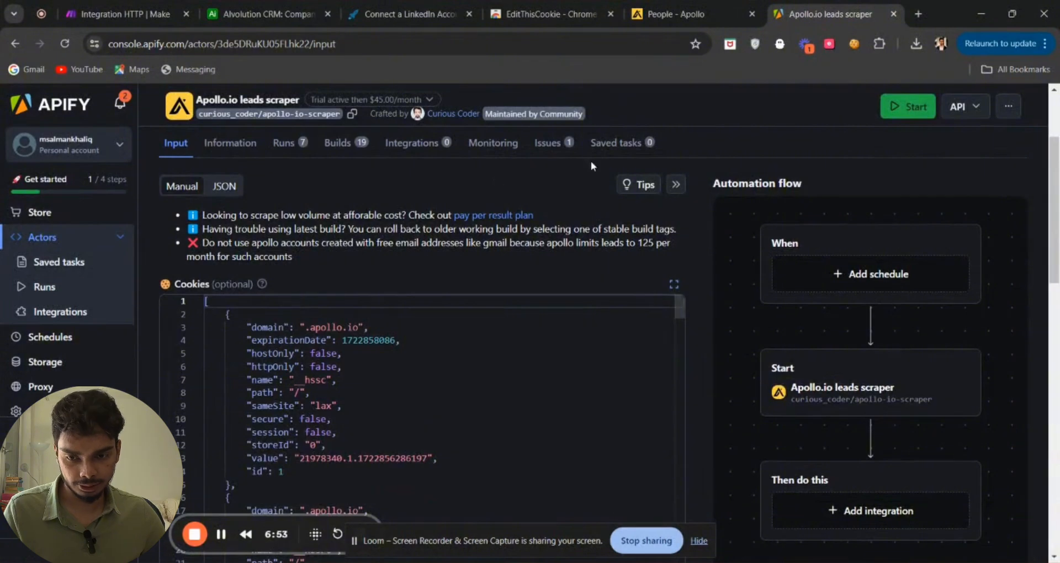
scroll(592, 166, up, 2)
click(285, 247)
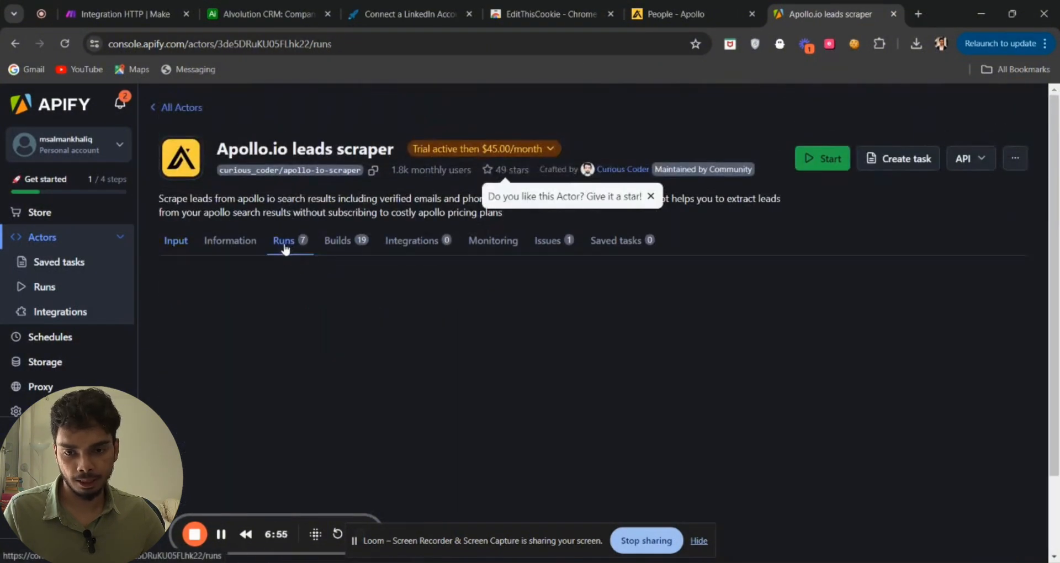
scroll(409, 315, down, 2)
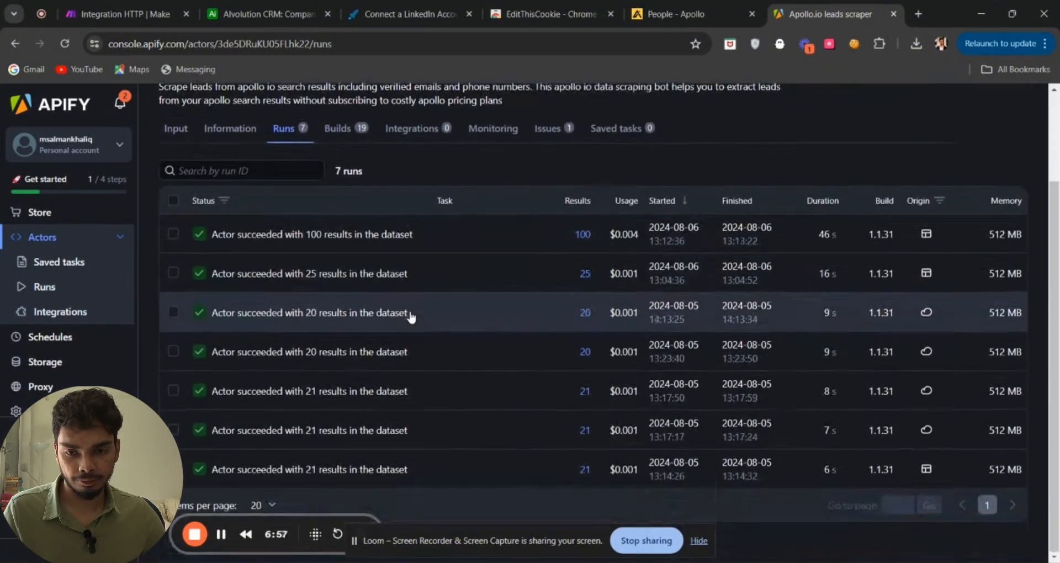
click(734, 231)
scroll(734, 229, down, 3)
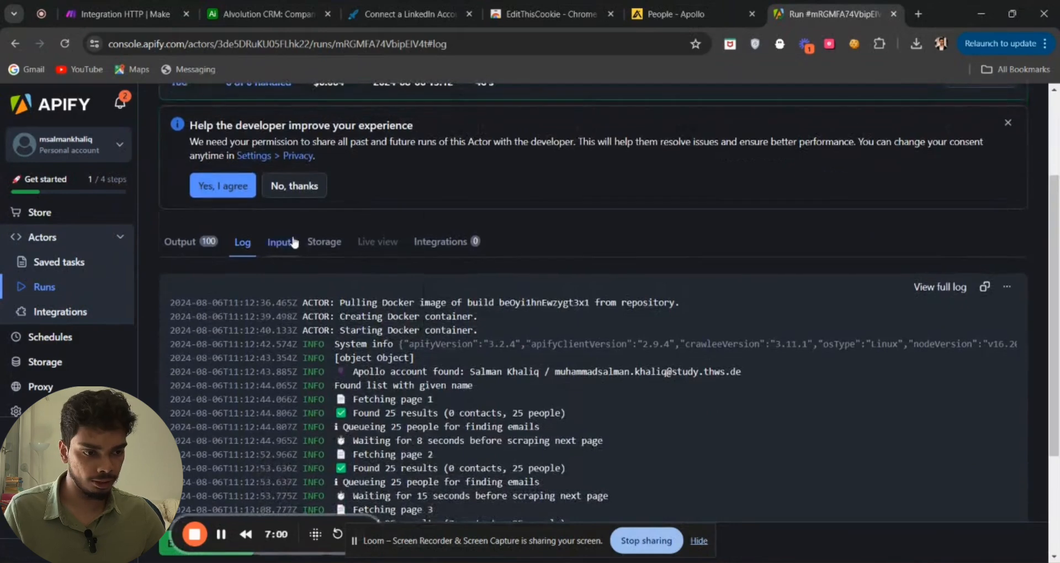
Copy the run's complete input JSON and look through its cookie entries
click(294, 243)
scroll(545, 235, down, 3)
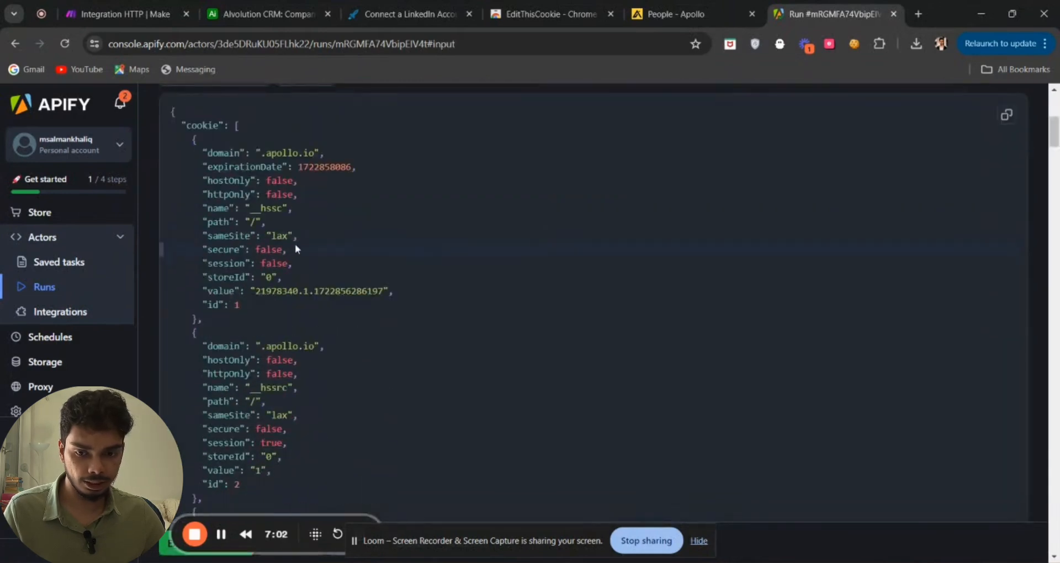
scroll(295, 248, up, 3)
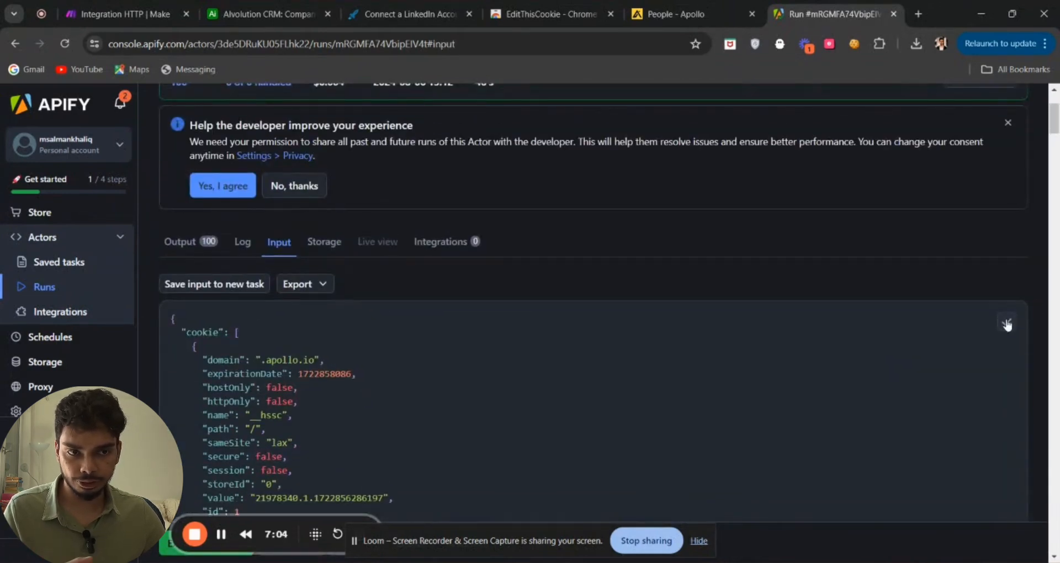
scroll(732, 378, down, 15)
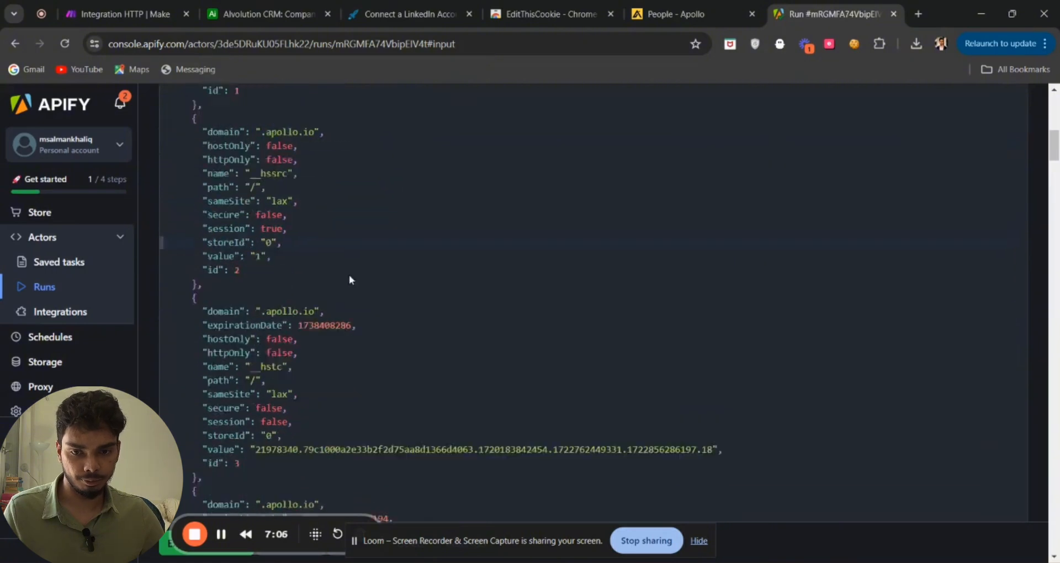
scroll(370, 294, down, 20)
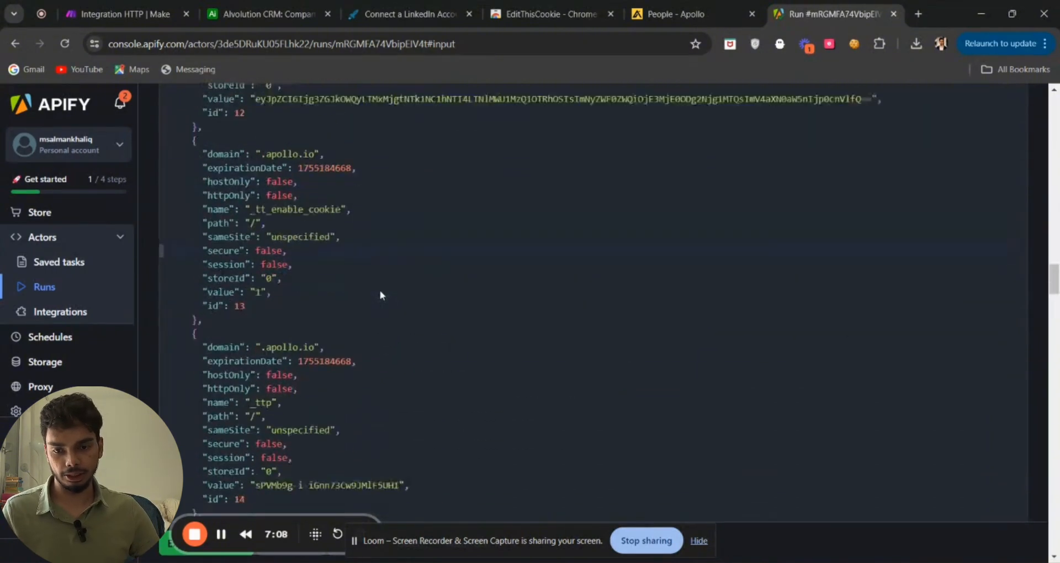
scroll(393, 291, down, 12)
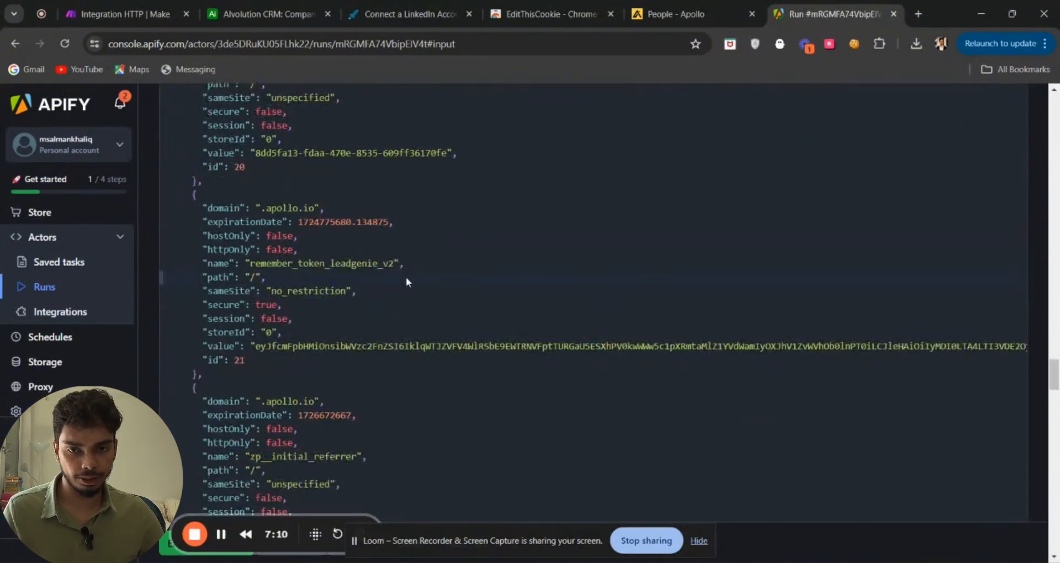
scroll(406, 276, down, 5)
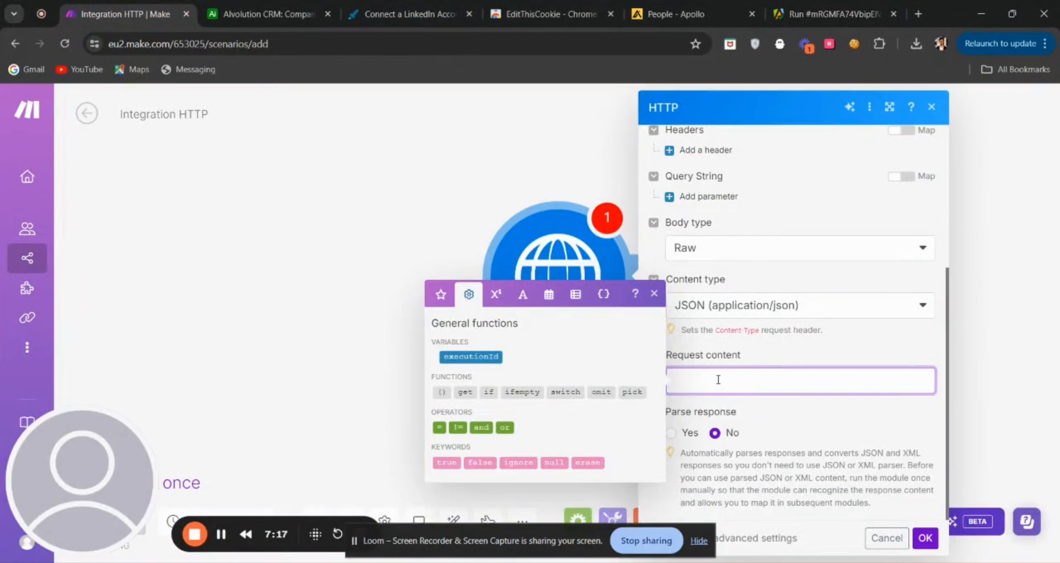
In Make, paste the copied input JSON with its session cookies into the request content and check its count and Apollo search URL
key(ctrl+v)
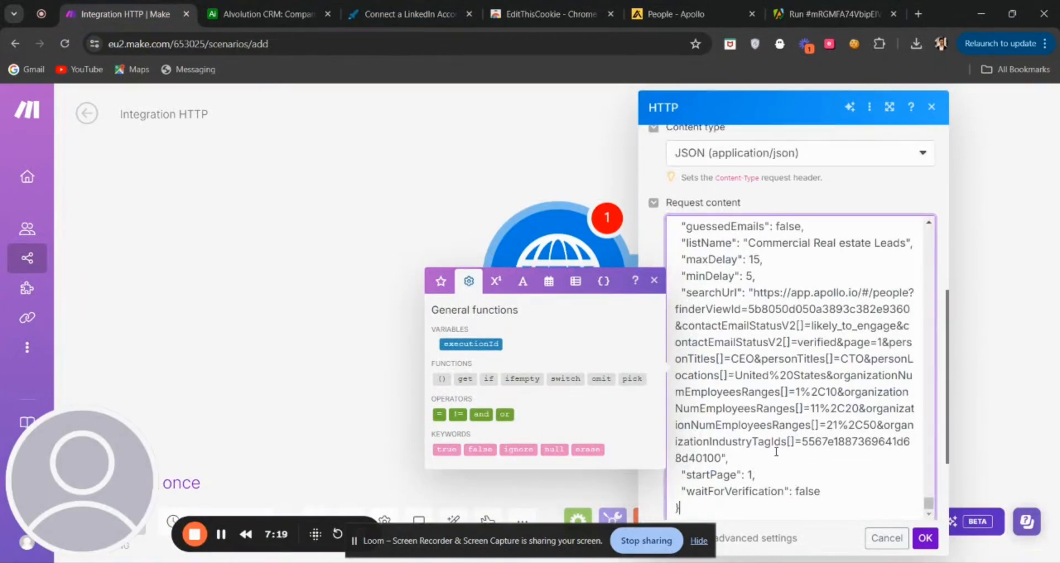
scroll(776, 451, down, 3)
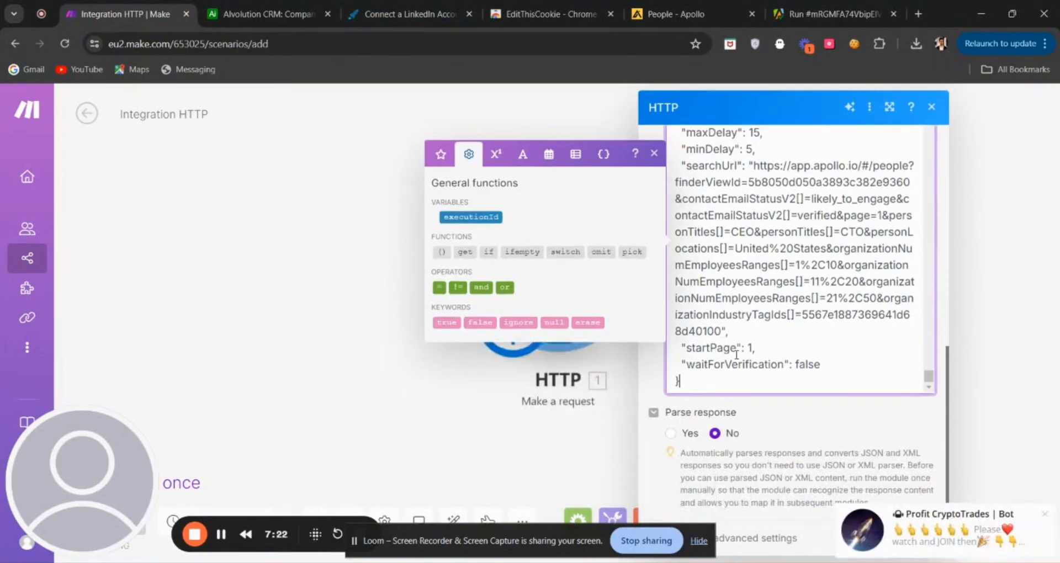
scroll(797, 350, up, 4)
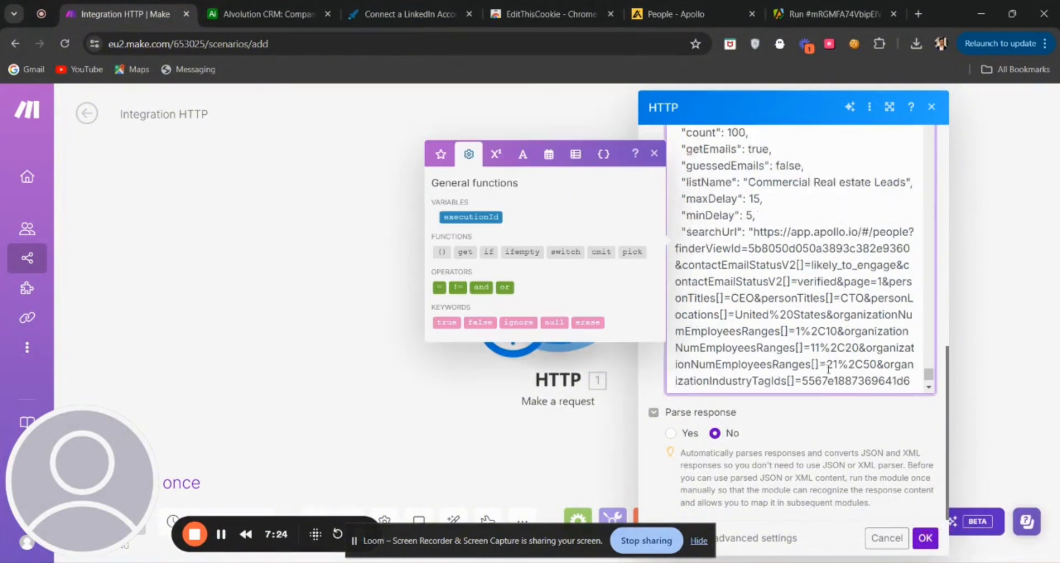
drag(732, 274, 745, 274)
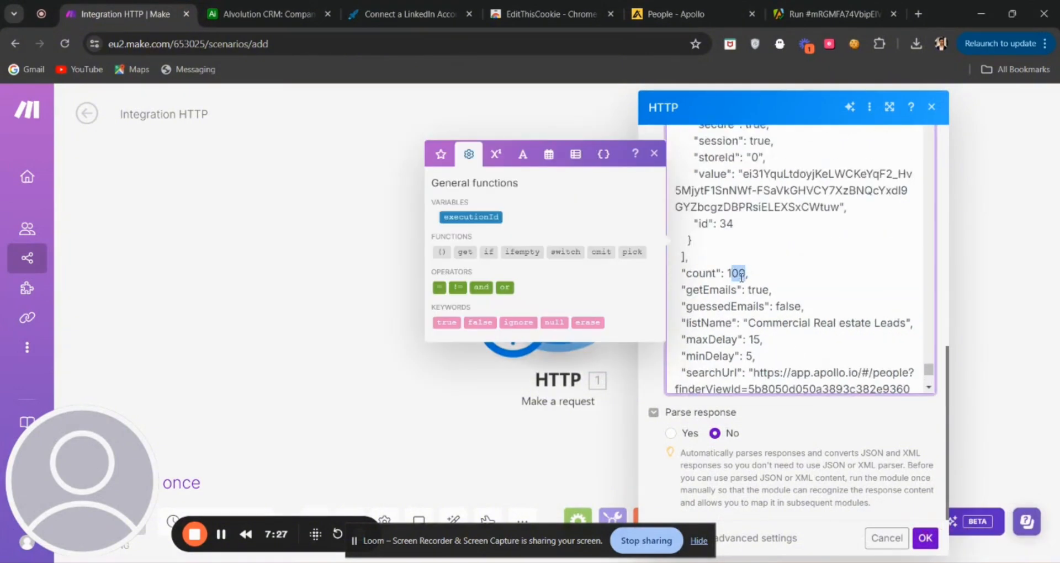
click(737, 275)
click(671, 14)
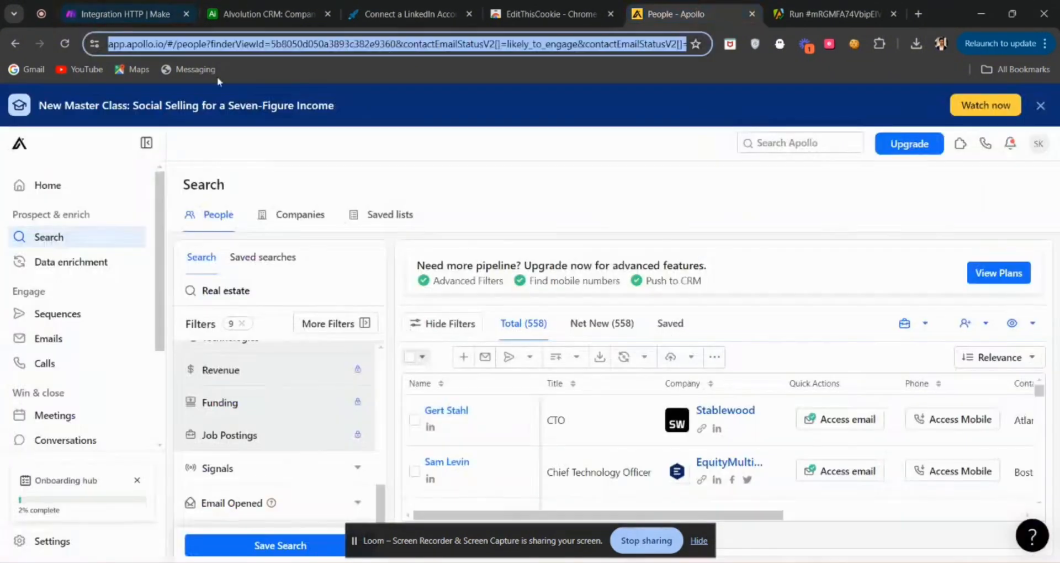
click(145, 4)
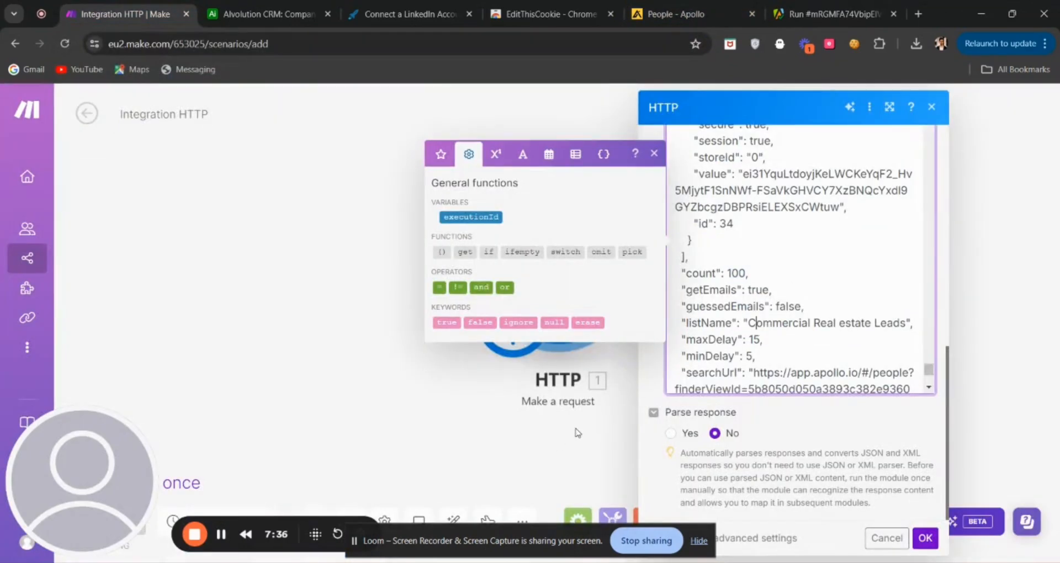
Confirm the HTTP module's settings and run the scenario once
click(926, 538)
drag(708, 383, 472, 346)
drag(97, 461, 85, 212)
click(105, 488)
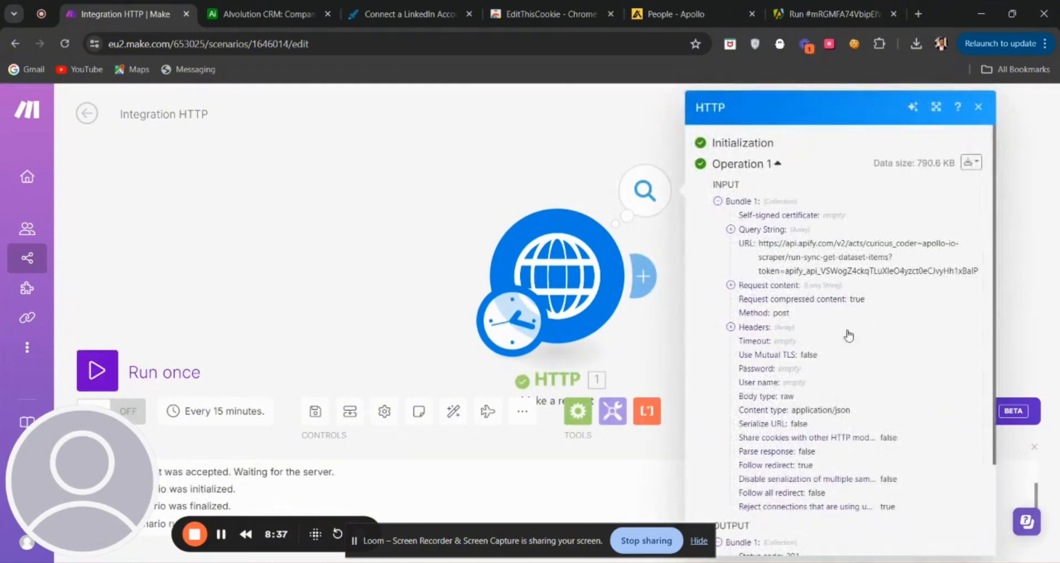
Expand the Data field of the HTTP module's output and examine the contact, employment and company details of the scraped leads
scroll(812, 337, down, 3)
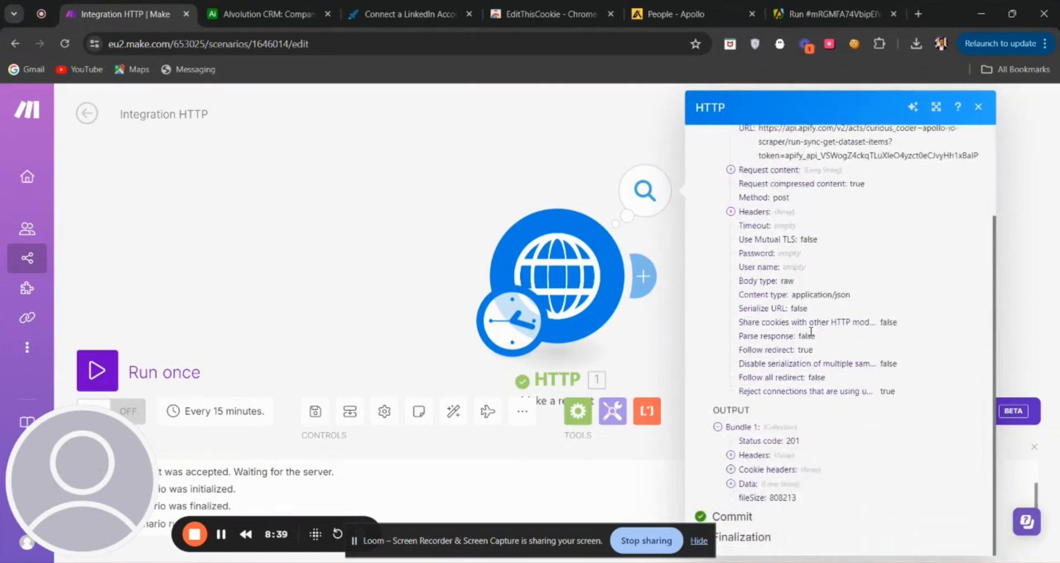
click(751, 486)
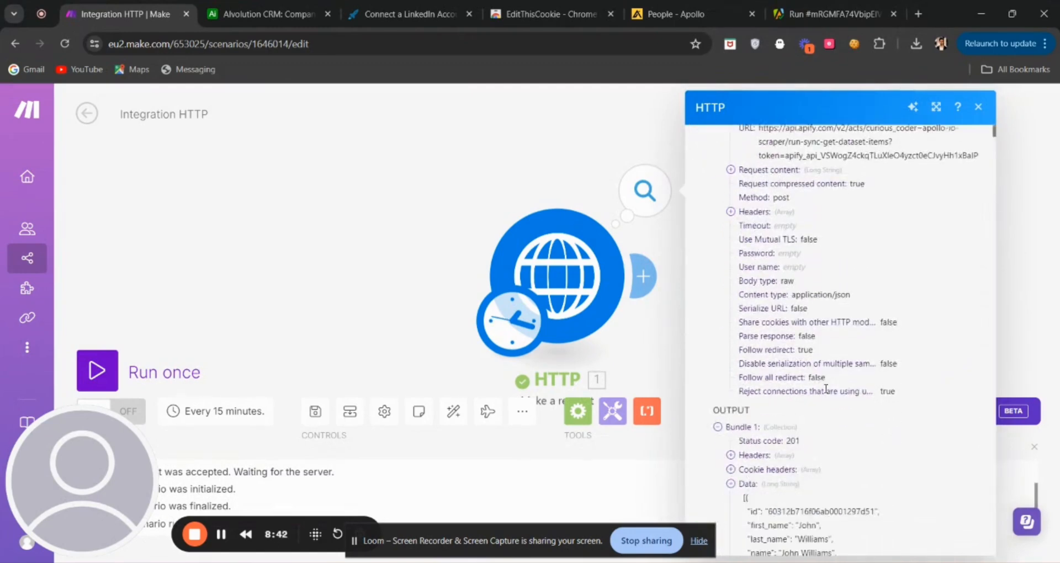
scroll(818, 331, down, 6)
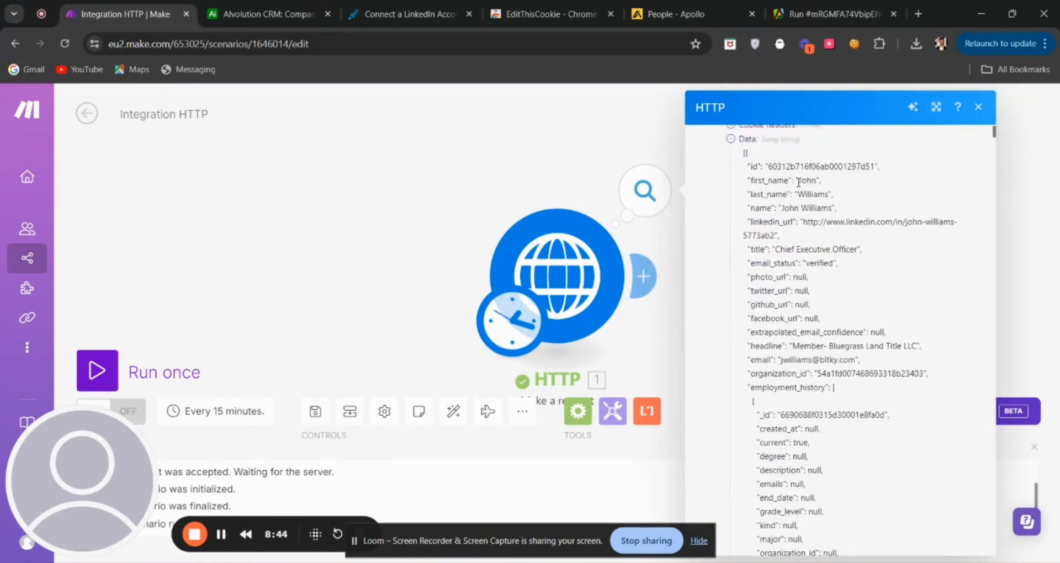
drag(798, 182, 849, 411)
scroll(850, 409, down, 20)
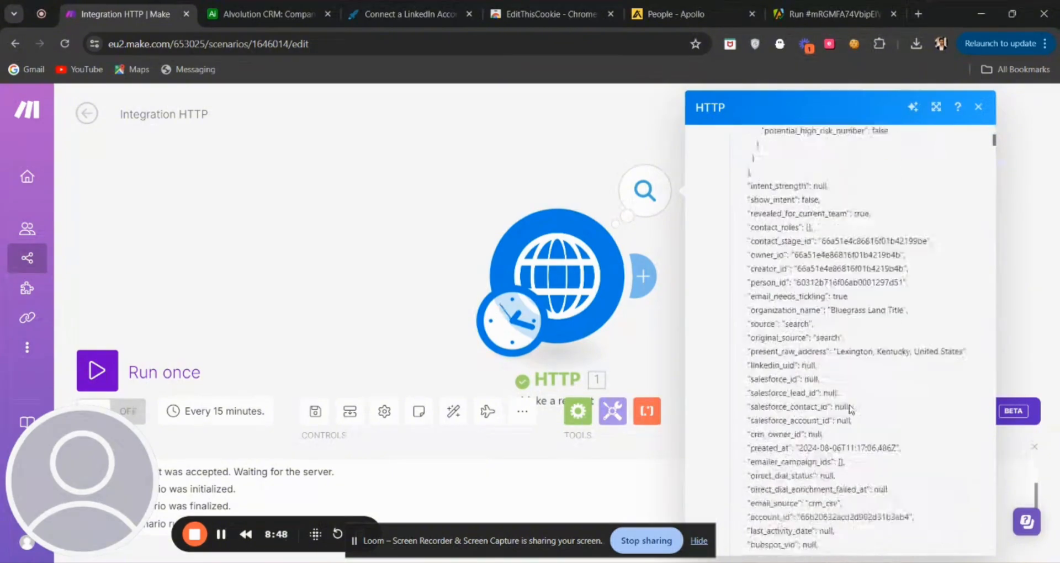
scroll(850, 408, down, 15)
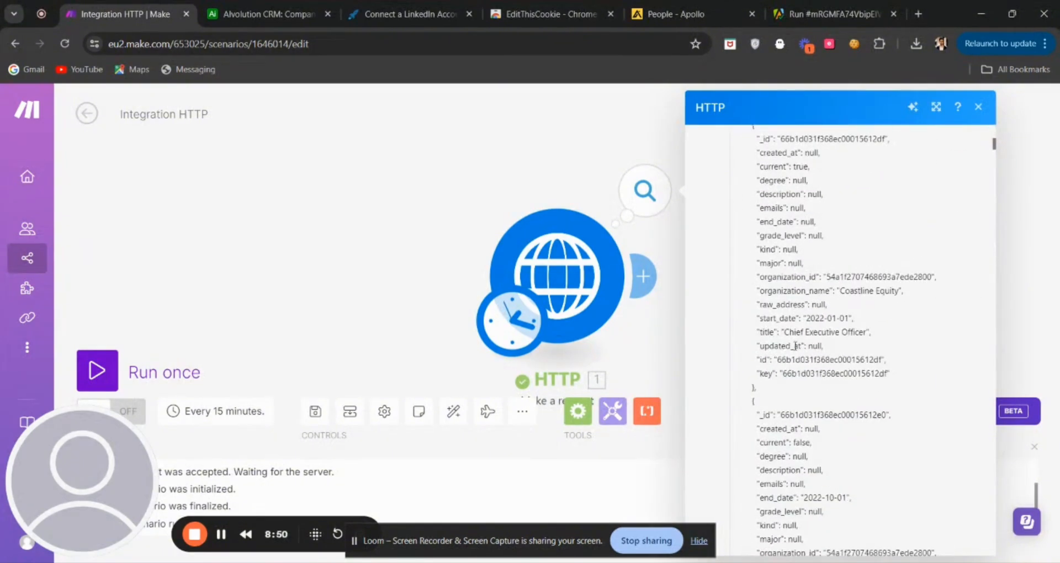
drag(799, 318, 757, 388)
click(801, 354)
scroll(828, 332, down, 15)
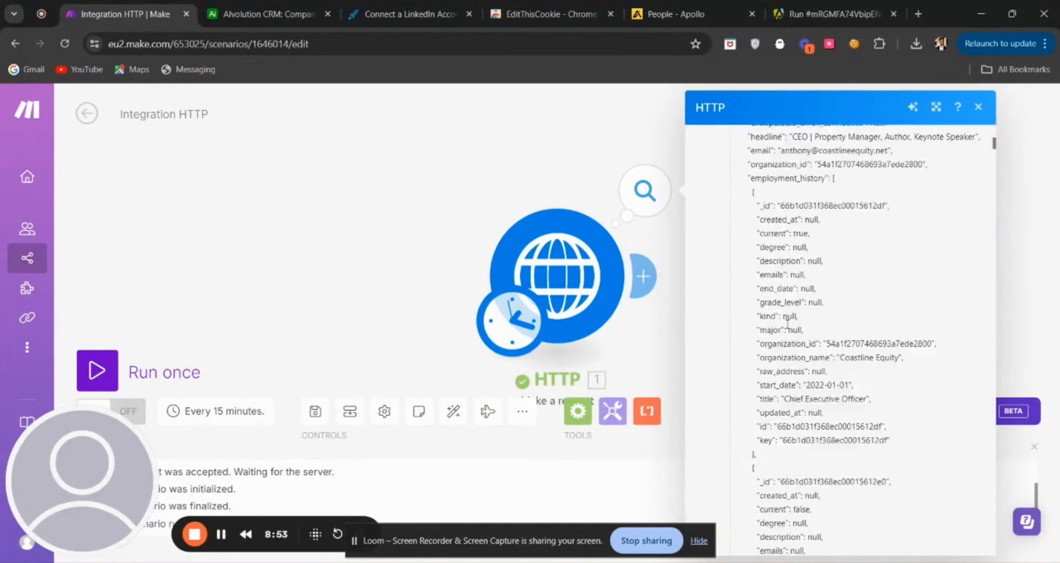
drag(793, 249, 792, 445)
click(794, 448)
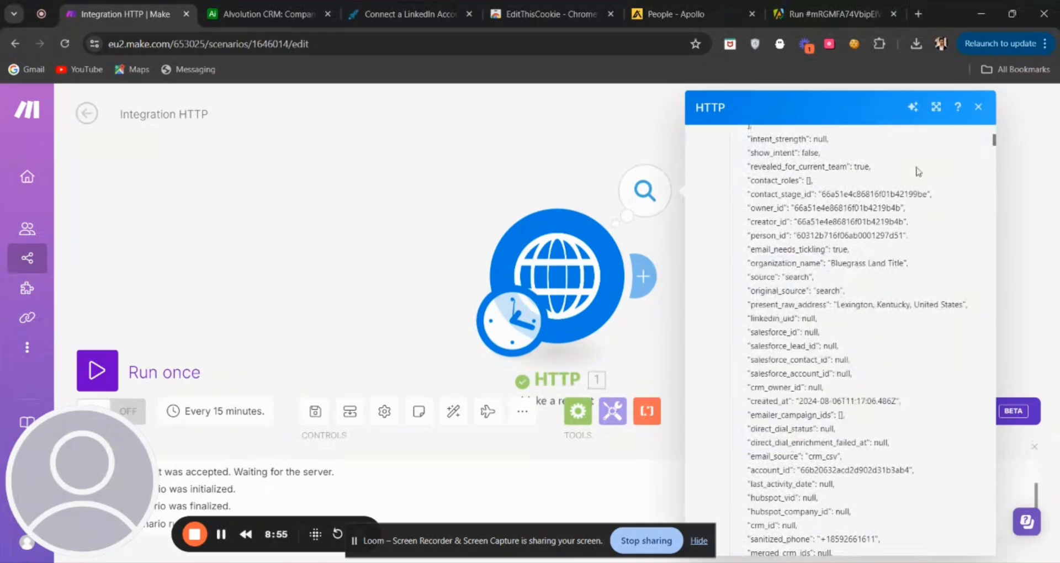
Close the HTTP module's output and switch to the CRM's Companies table in Airtable
click(978, 108)
click(270, 14)
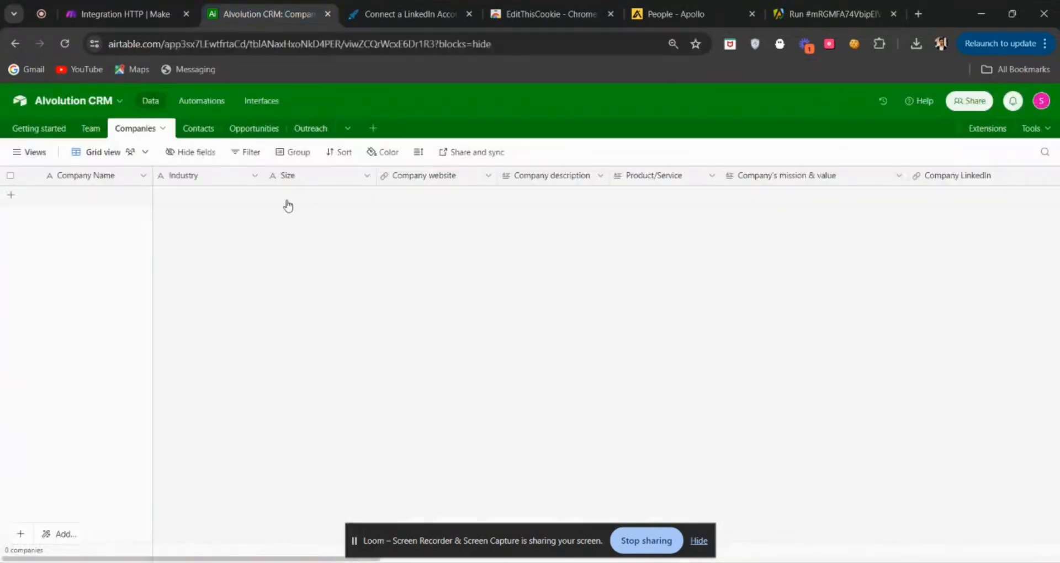
Look through the CRM's Companies, Contacts and Opportunities tables to review the fields that the scraped leads should fill
click(148, 131)
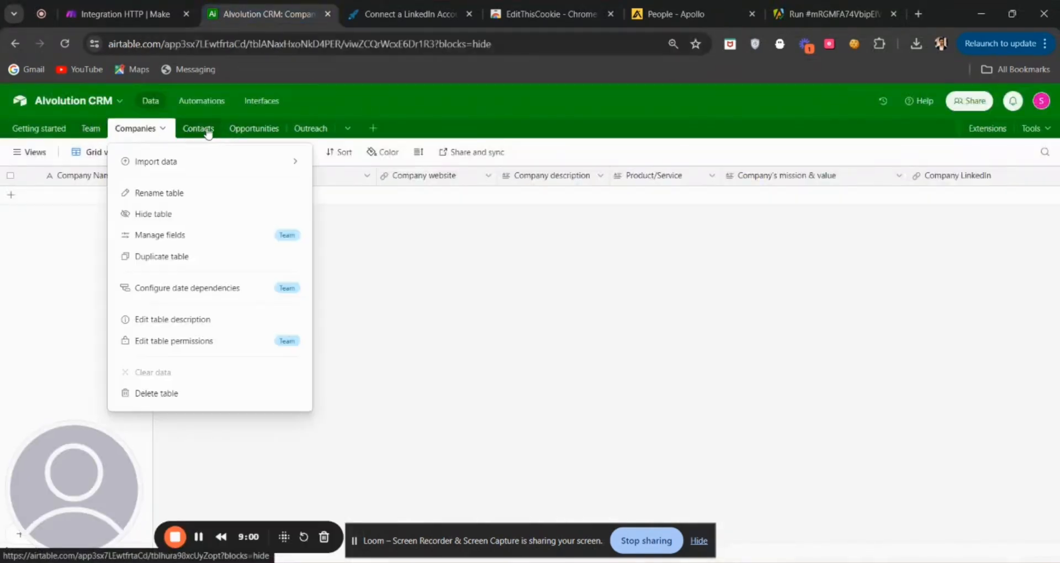
click(215, 130)
click(254, 129)
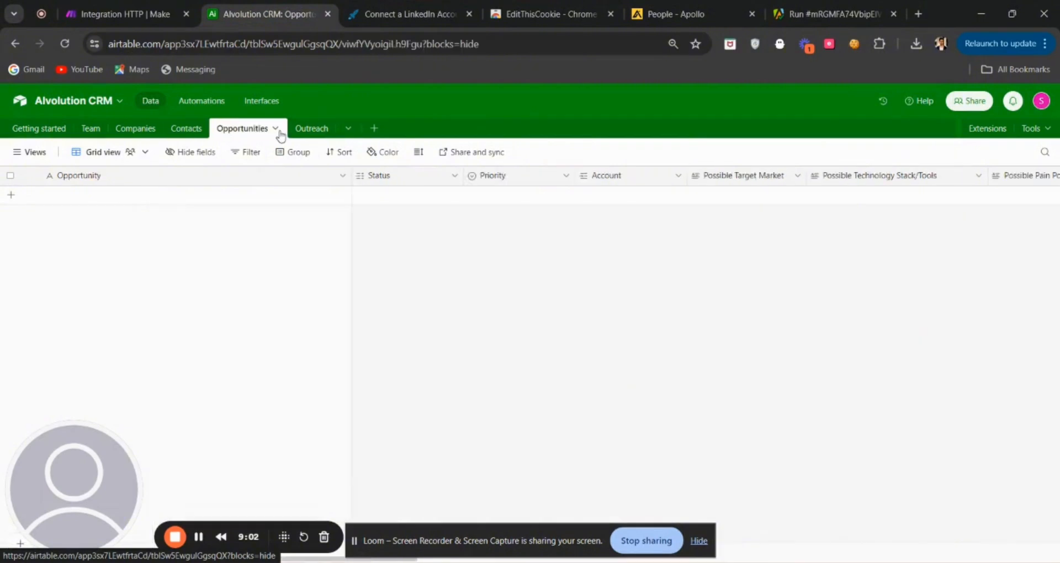
click(144, 129)
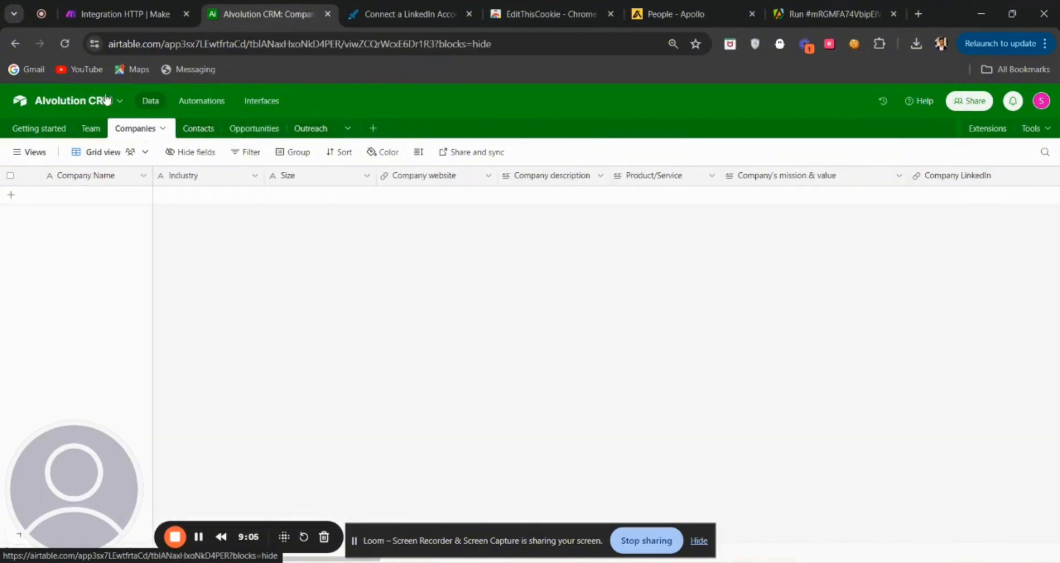
click(191, 134)
click(135, 134)
click(199, 133)
click(142, 132)
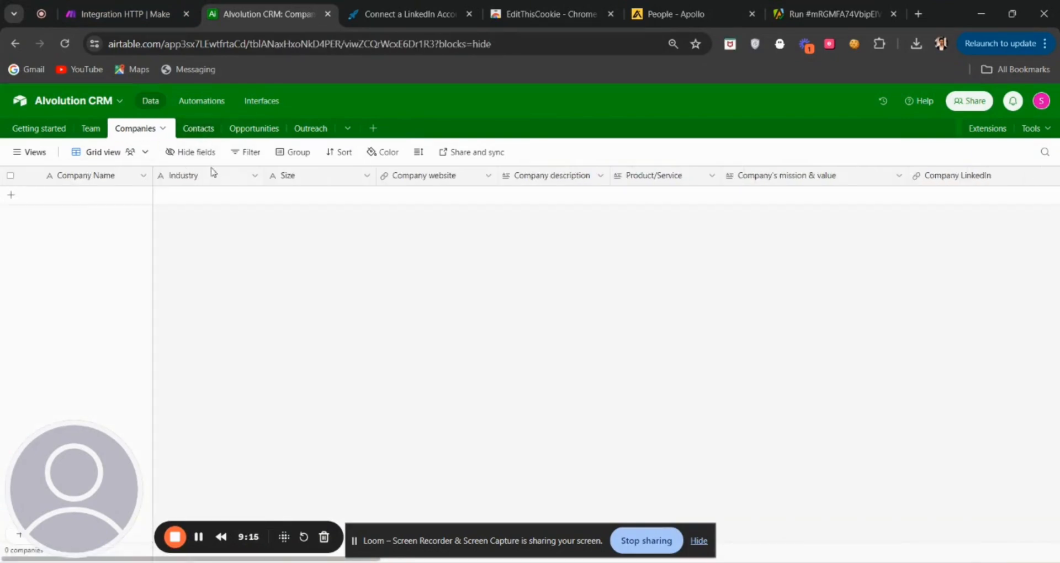
In Make, add a Parse JSON module after the HTTP module and map the HTTP response's Data as its JSON string
click(144, 7)
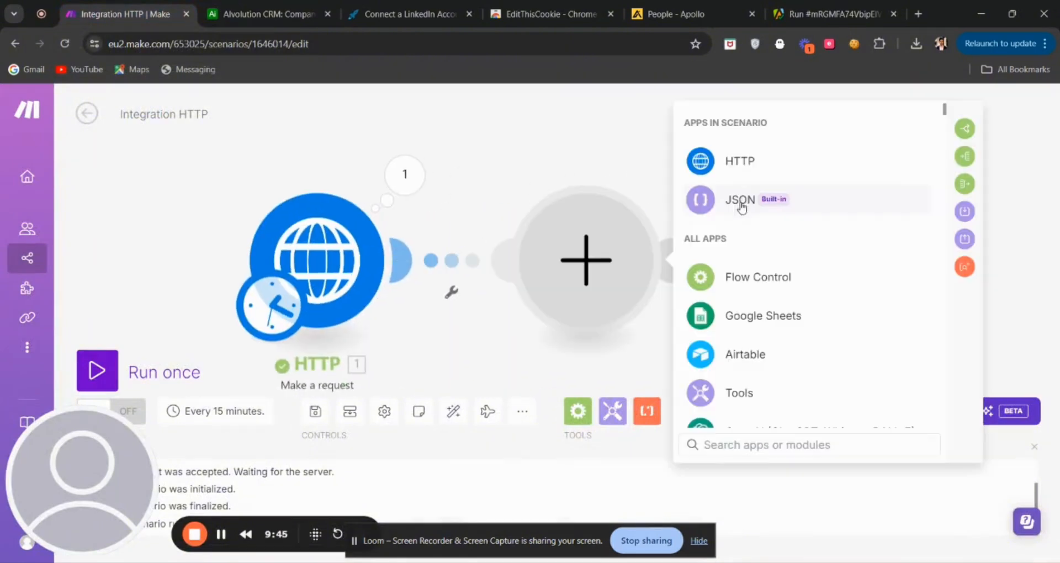
click(741, 203)
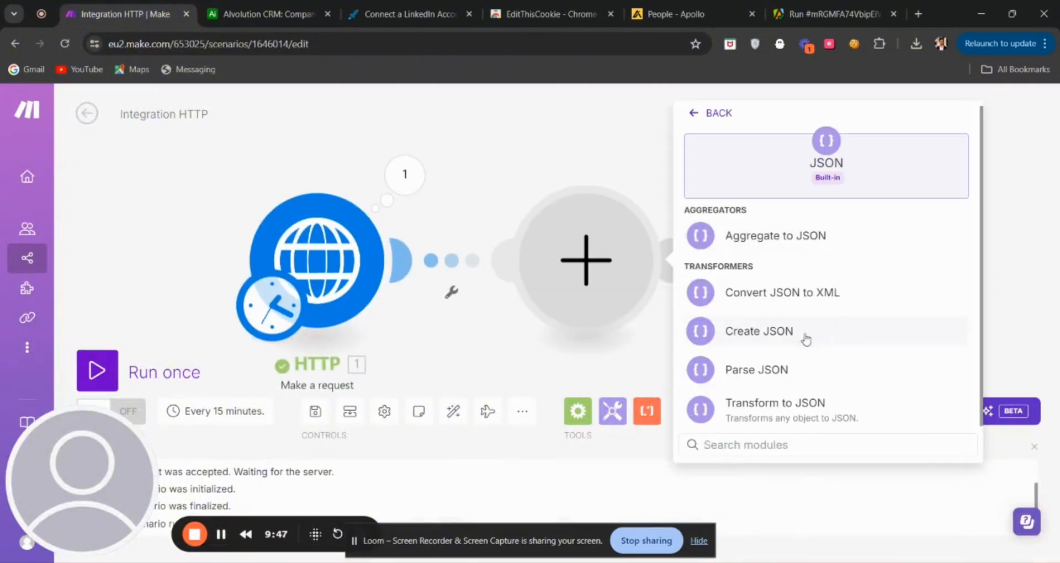
click(771, 368)
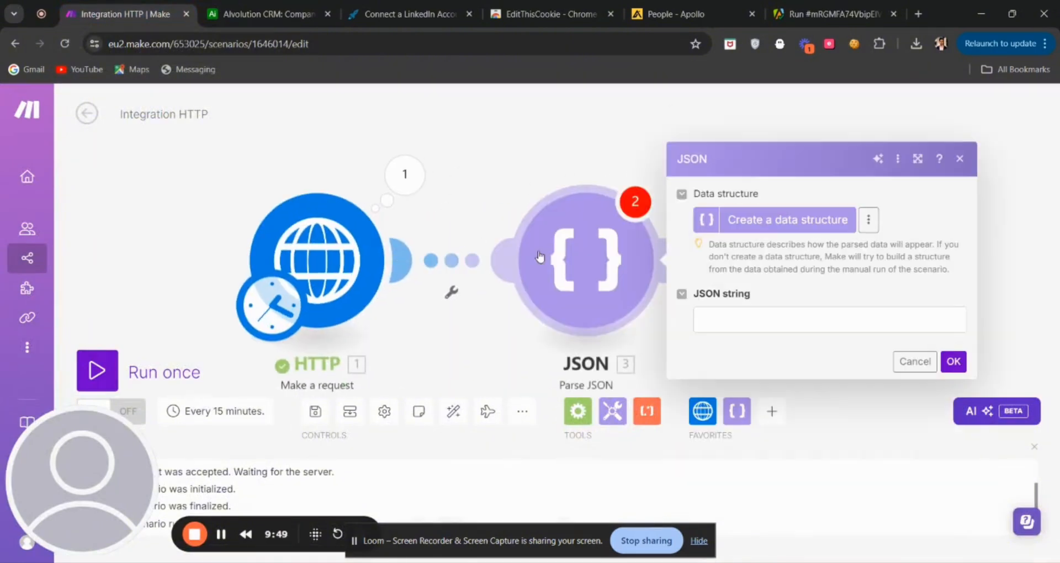
click(759, 318)
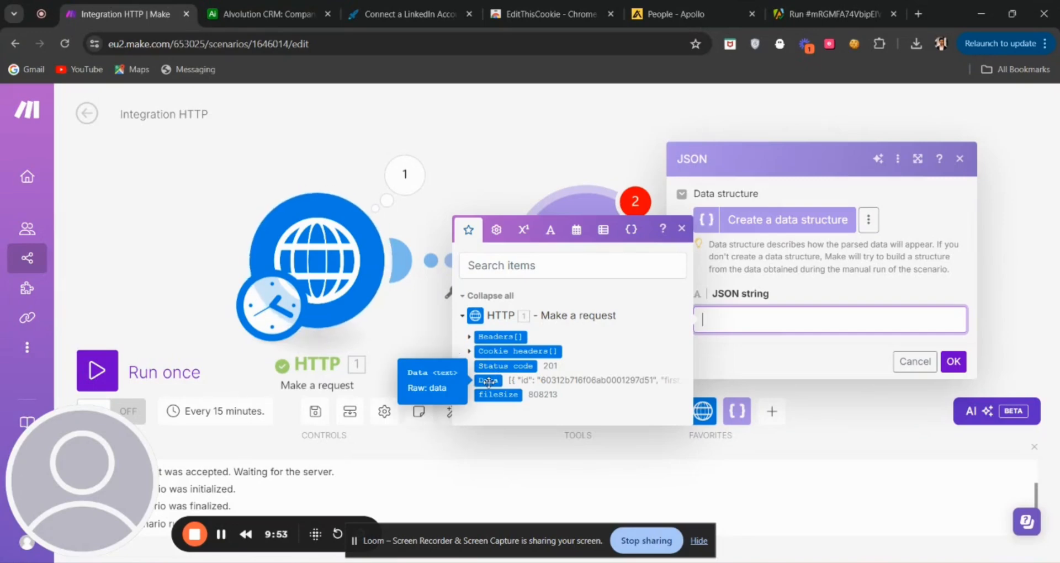
click(488, 381)
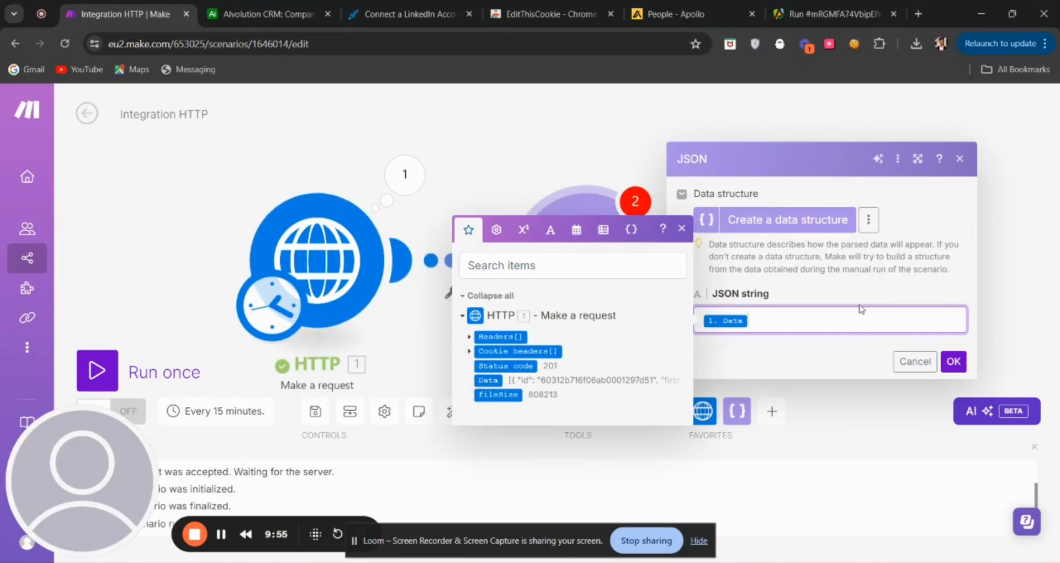
click(955, 308)
click(953, 362)
Run the scenario once with the HTTP and Parse JSON modules
drag(863, 331, 599, 318)
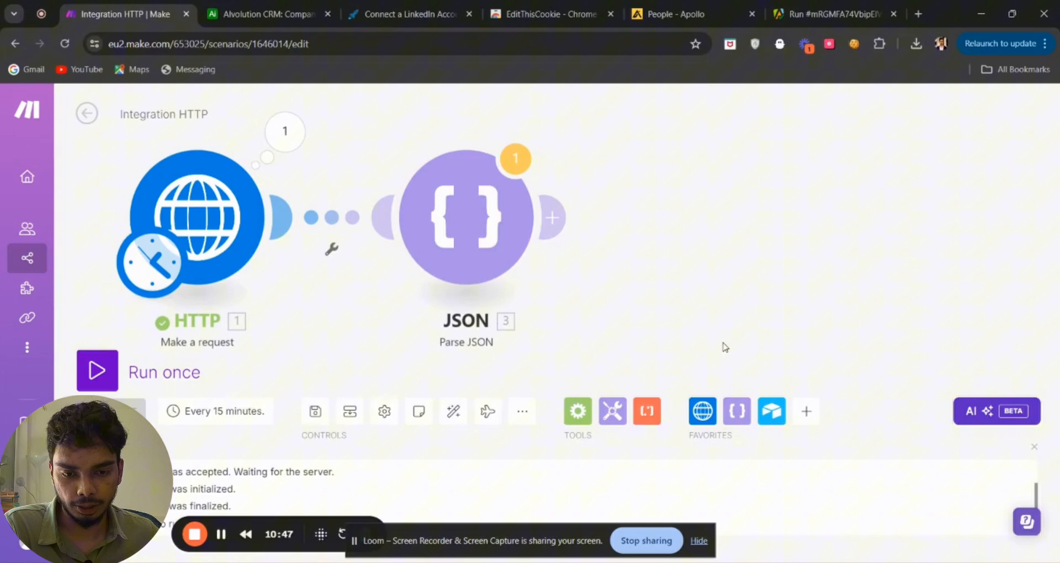
click(98, 370)
click(433, 426)
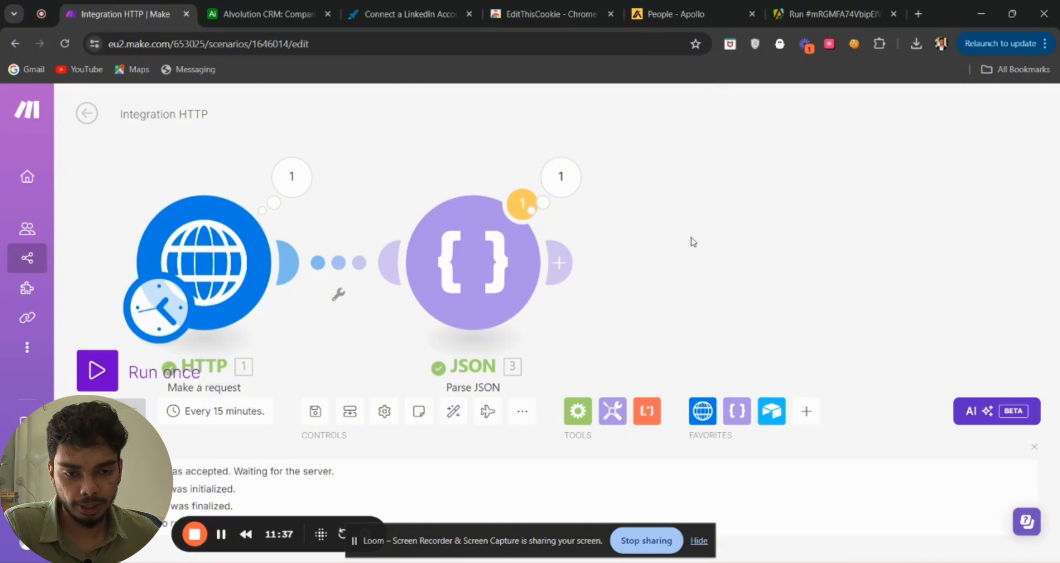
Examine the Parse JSON output, checking the contact and organization fields of several bundles from the first to the last ones
click(562, 178)
scroll(765, 238, down, 4)
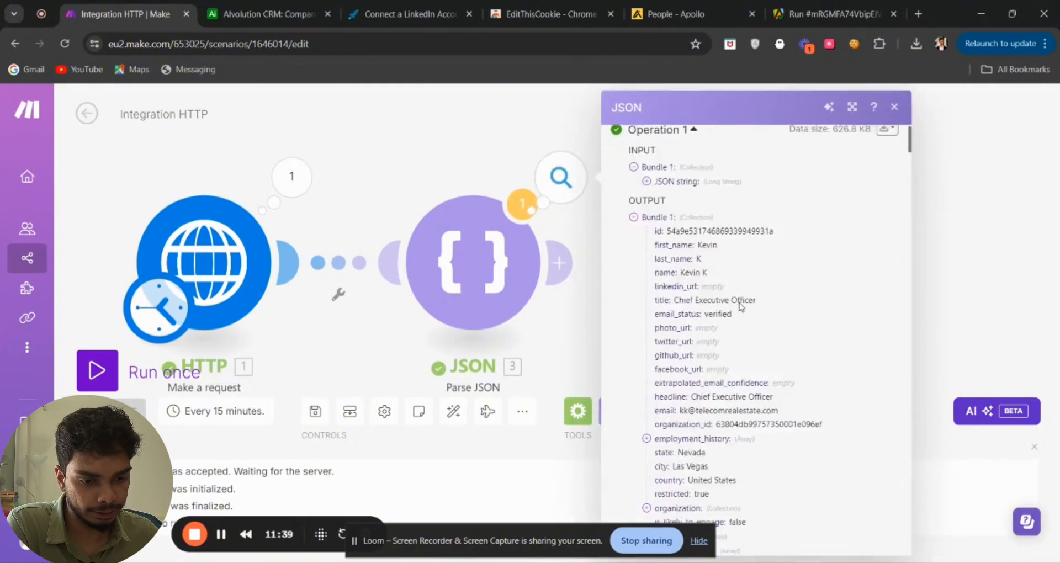
scroll(711, 370, down, 15)
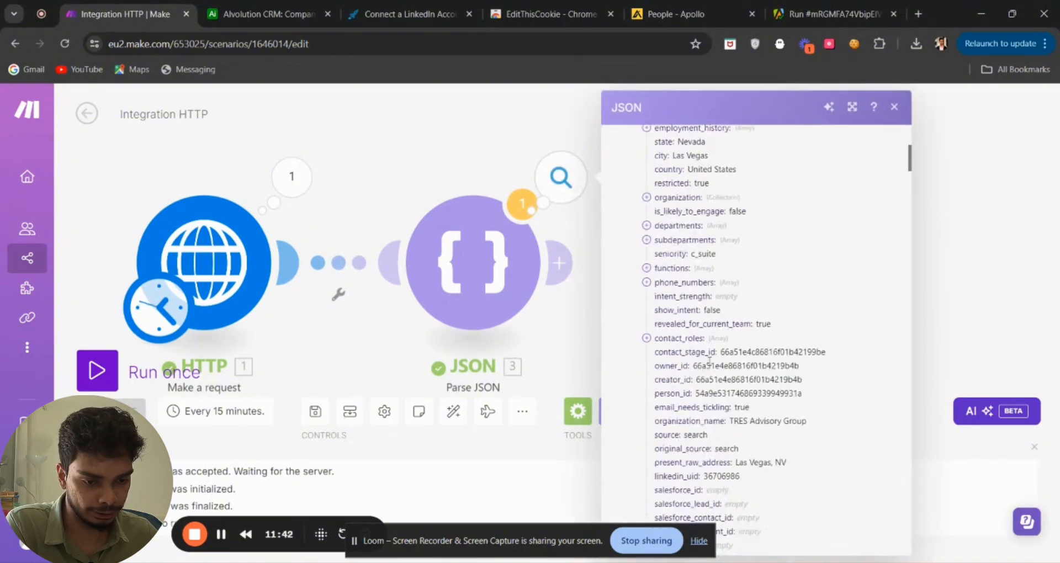
scroll(688, 400, up, 5)
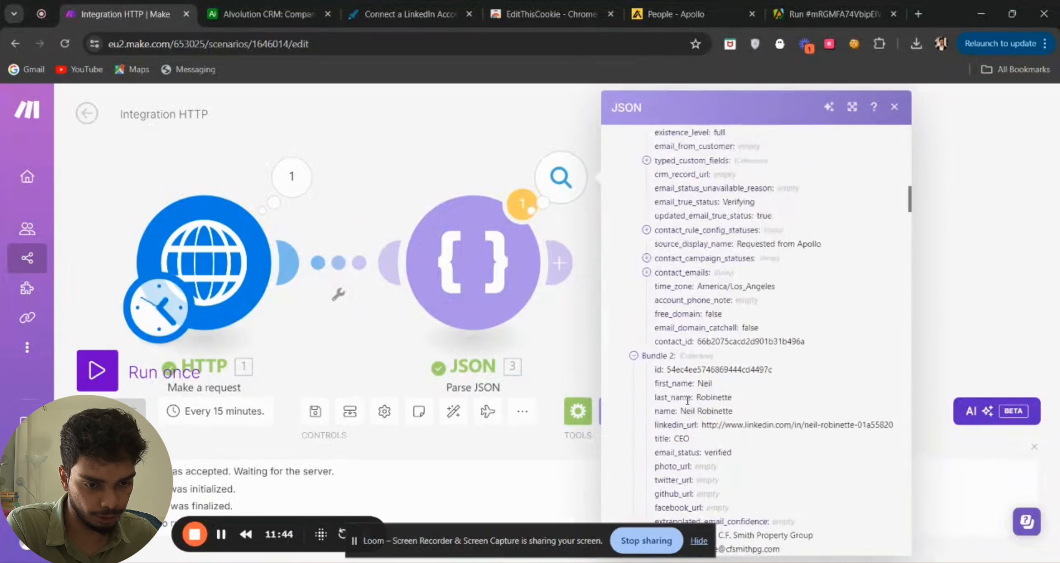
scroll(660, 340, up, 15)
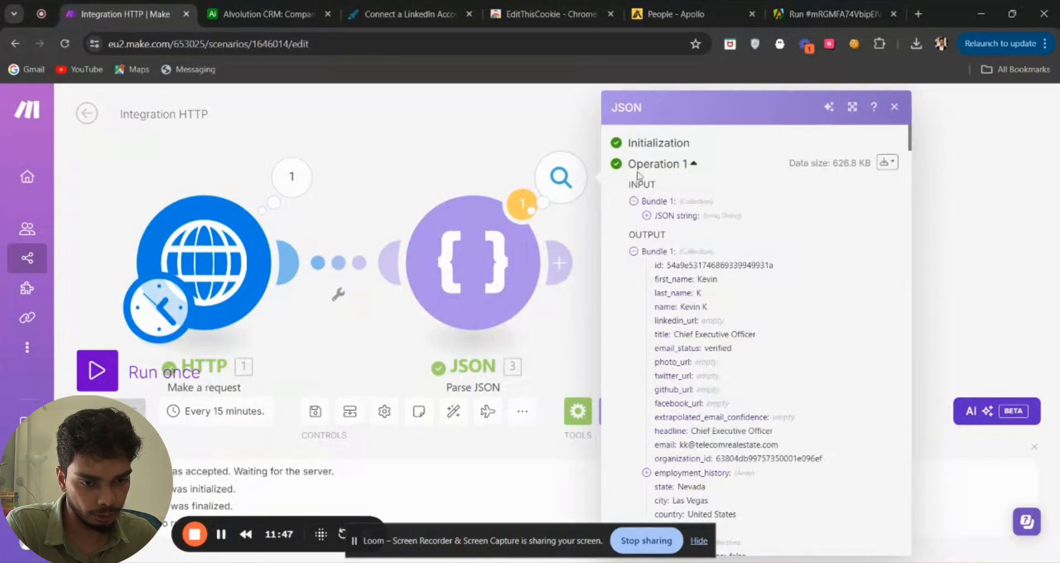
click(634, 252)
click(633, 266)
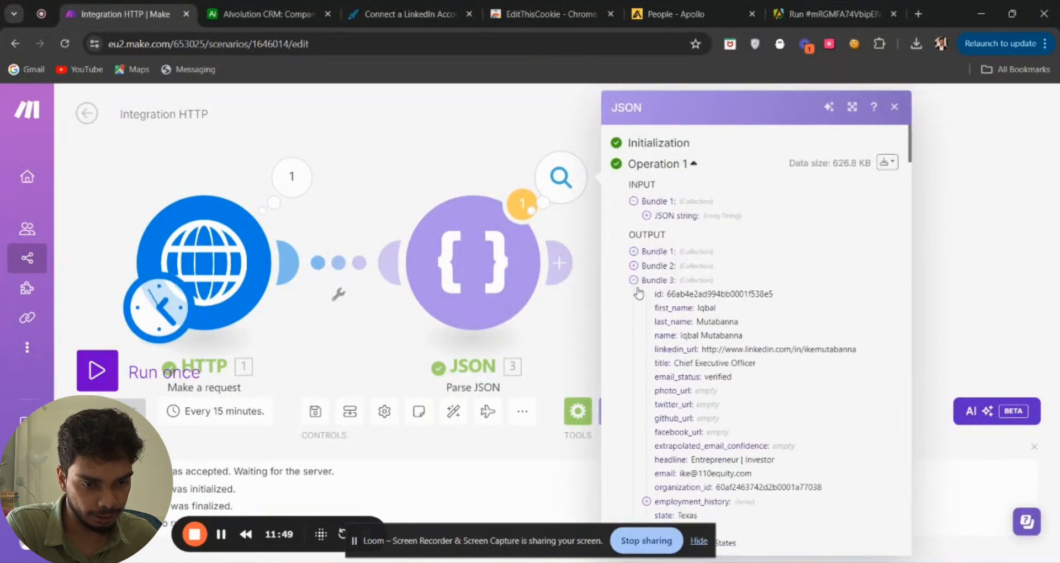
click(634, 280)
click(634, 294)
scroll(701, 311, down, 15)
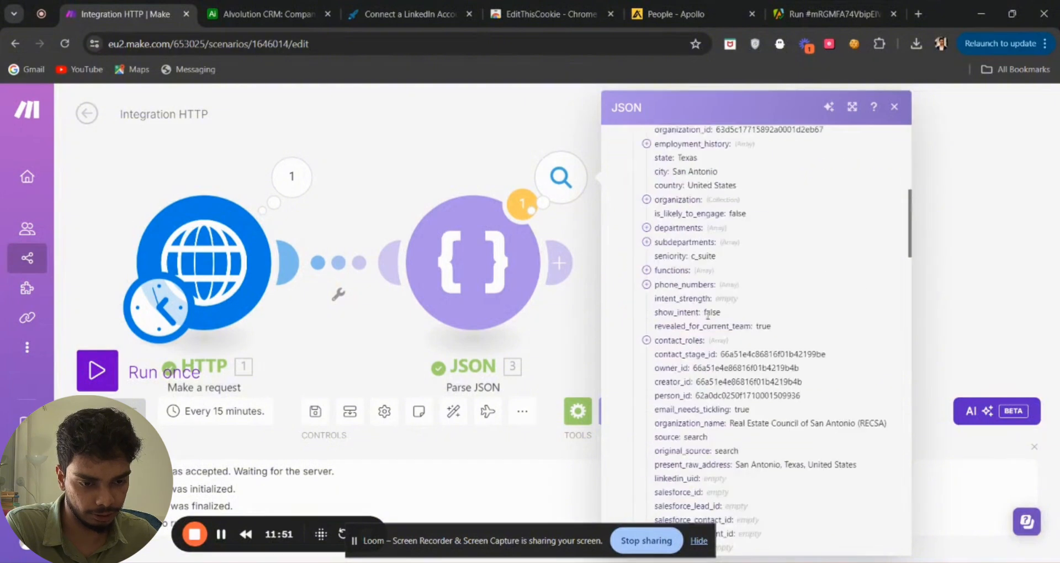
scroll(714, 312, down, 14)
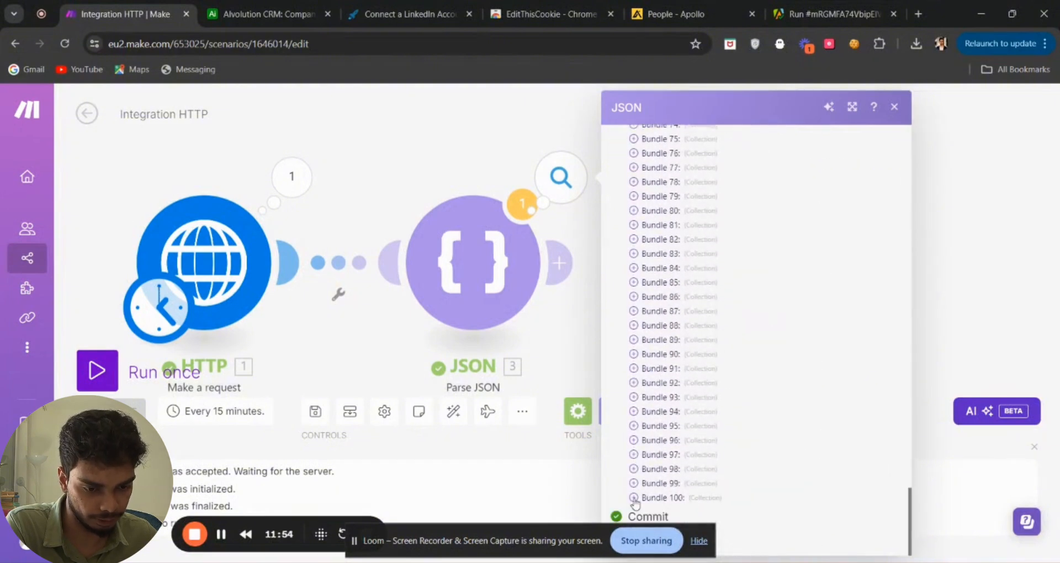
click(657, 428)
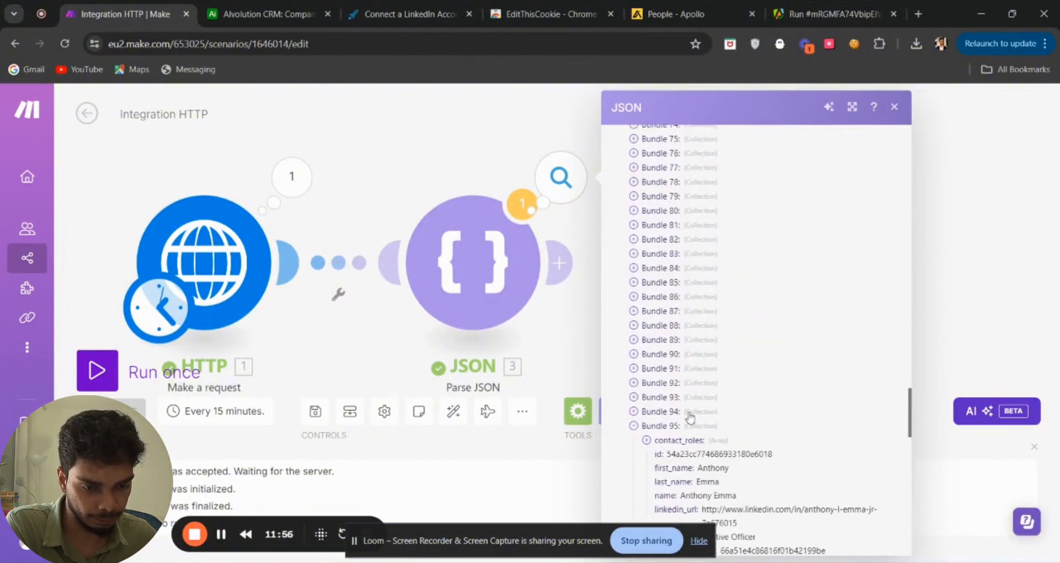
scroll(684, 345, down, 5)
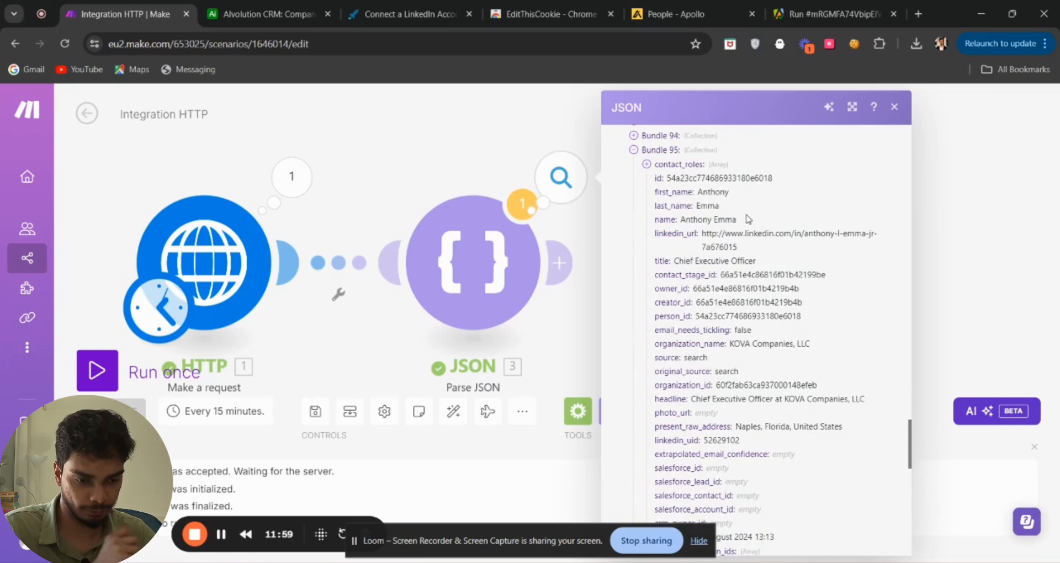
click(895, 108)
Add an Airtable Search Records module after Parse JSON and select the AIvolution CRM base and its Companies table
drag(773, 260, 640, 245)
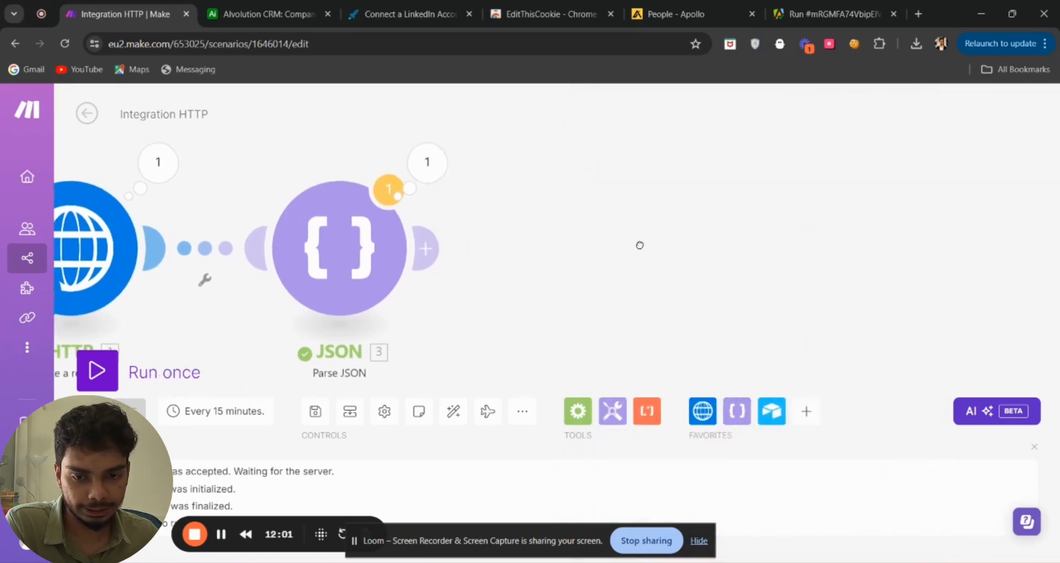
click(440, 251)
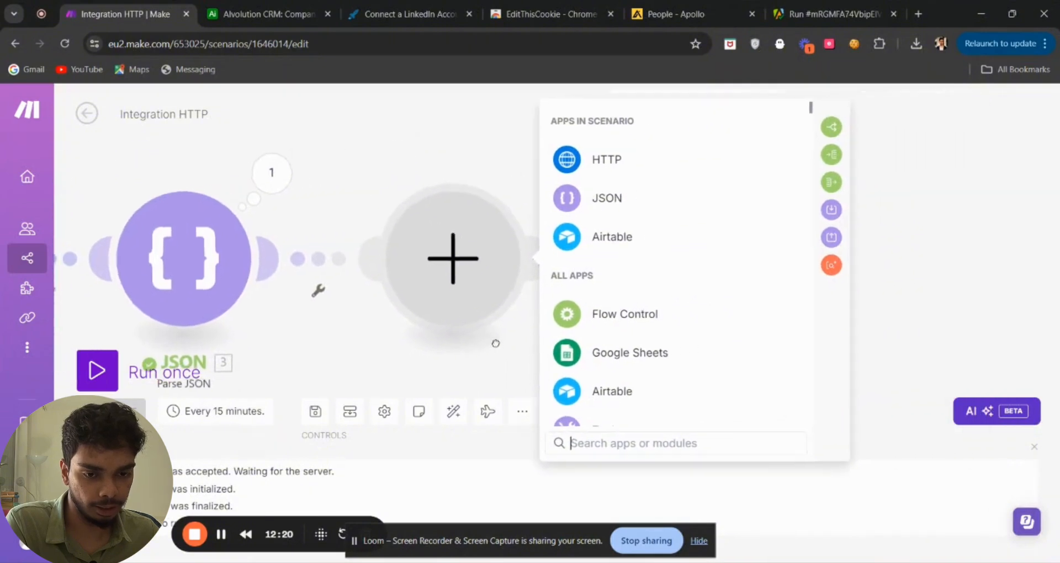
click(610, 238)
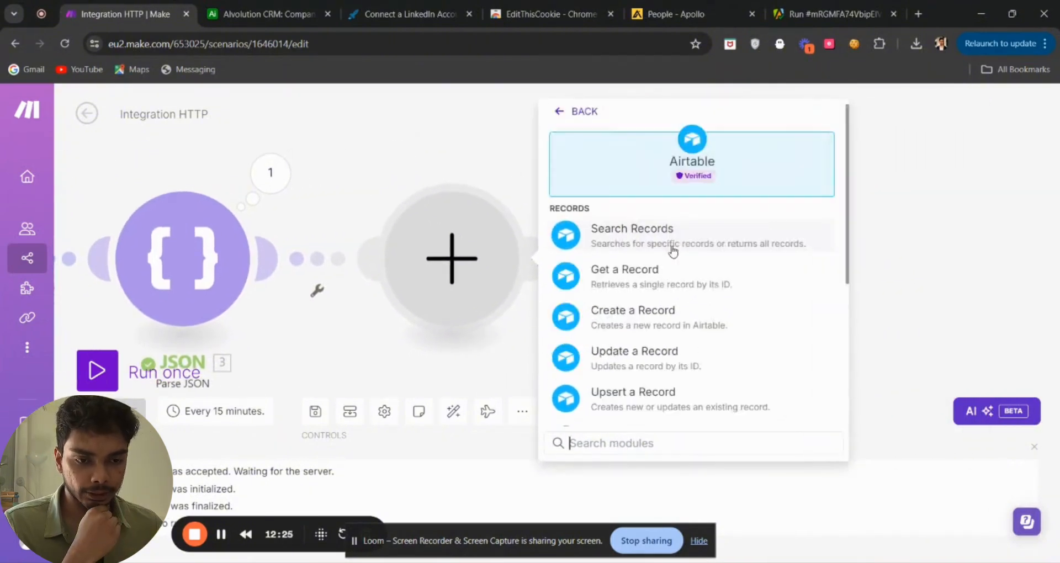
click(696, 239)
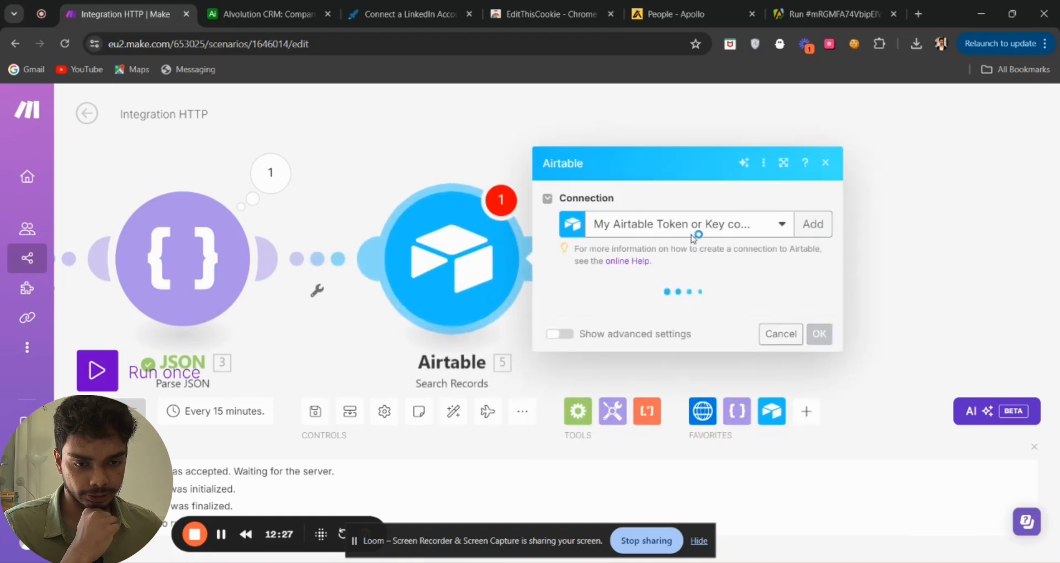
click(734, 315)
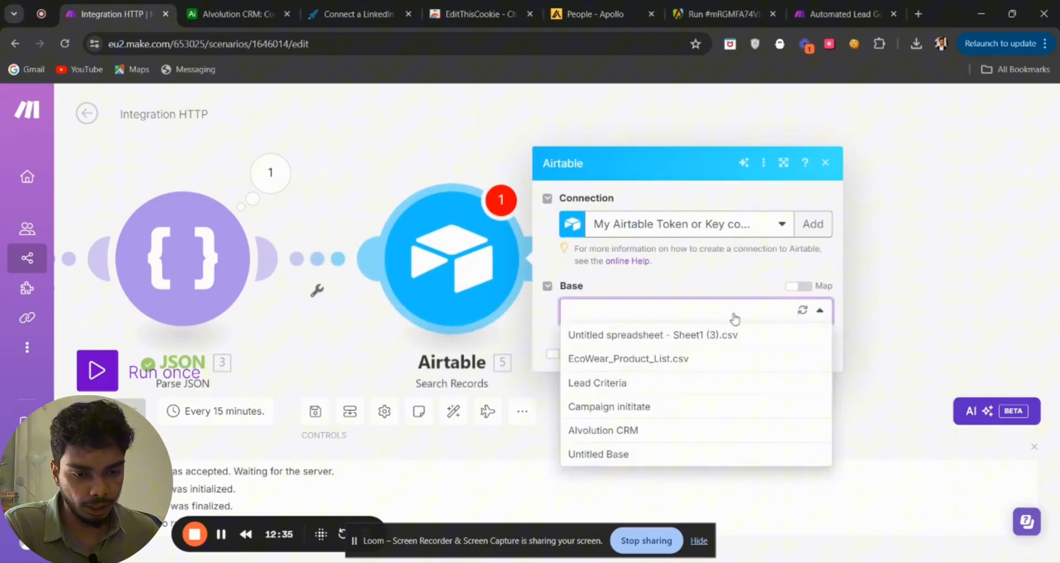
click(643, 440)
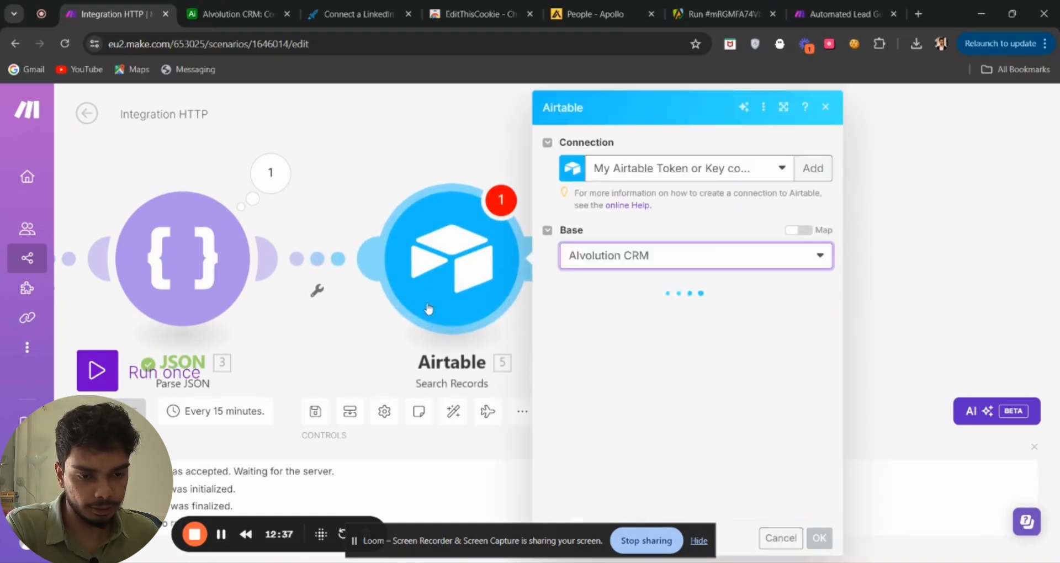
scroll(643, 386, down, 2)
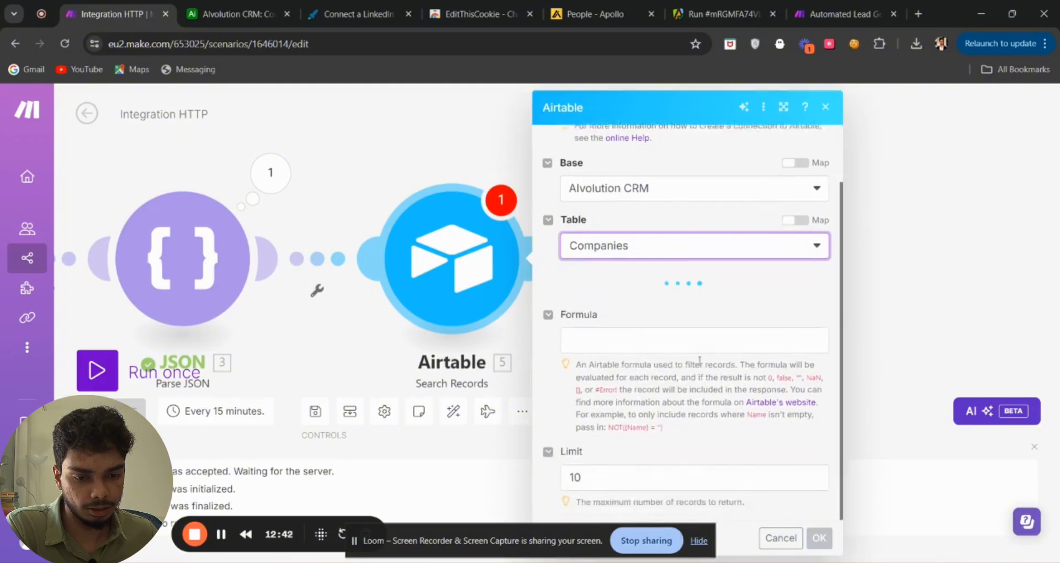
Limit the Airtable search's output fields to Company Name
scroll(645, 301, down, 2)
scroll(650, 307, down, 2)
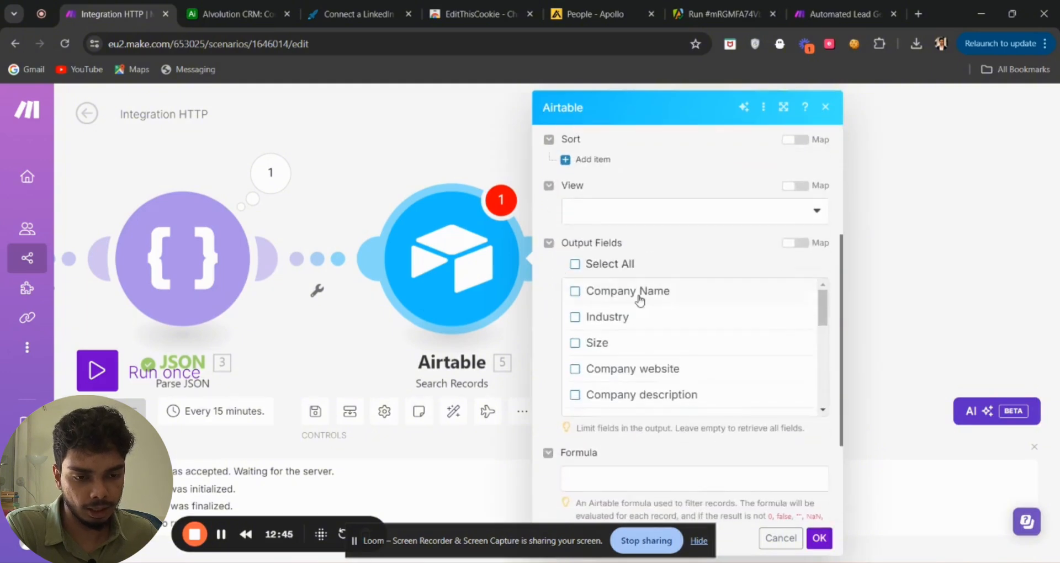
click(589, 296)
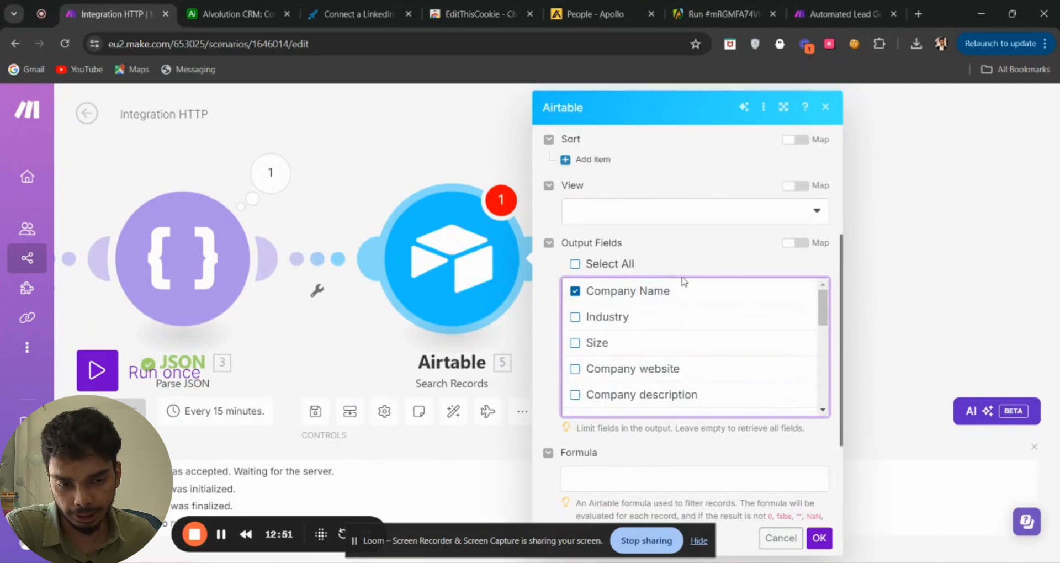
Start the Airtable search formula with SEARCH( and the Parse JSON organization name in double quotes as the text to find
scroll(718, 320, down, 3)
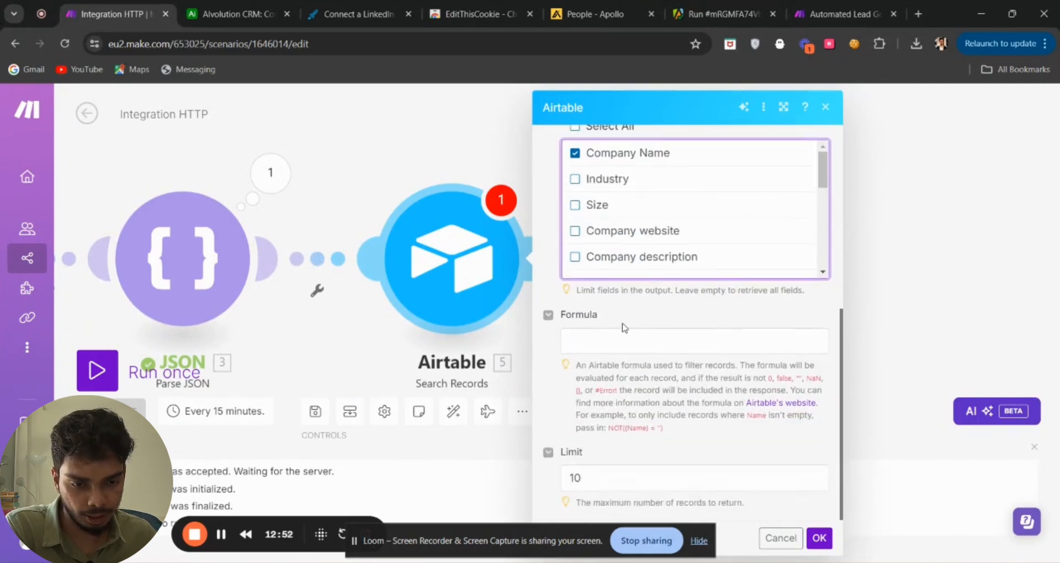
click(711, 335)
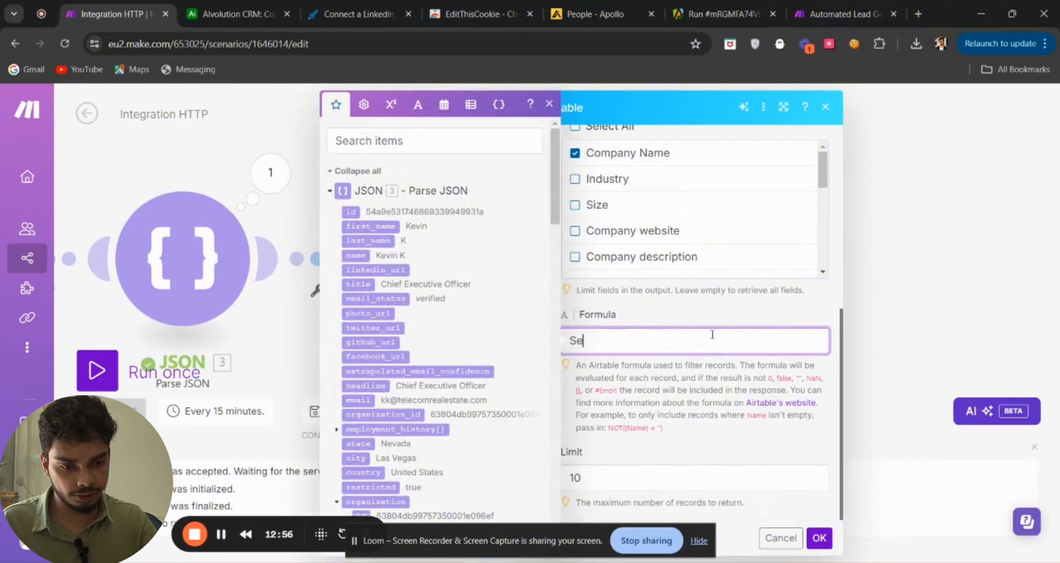
text(SEARCH)
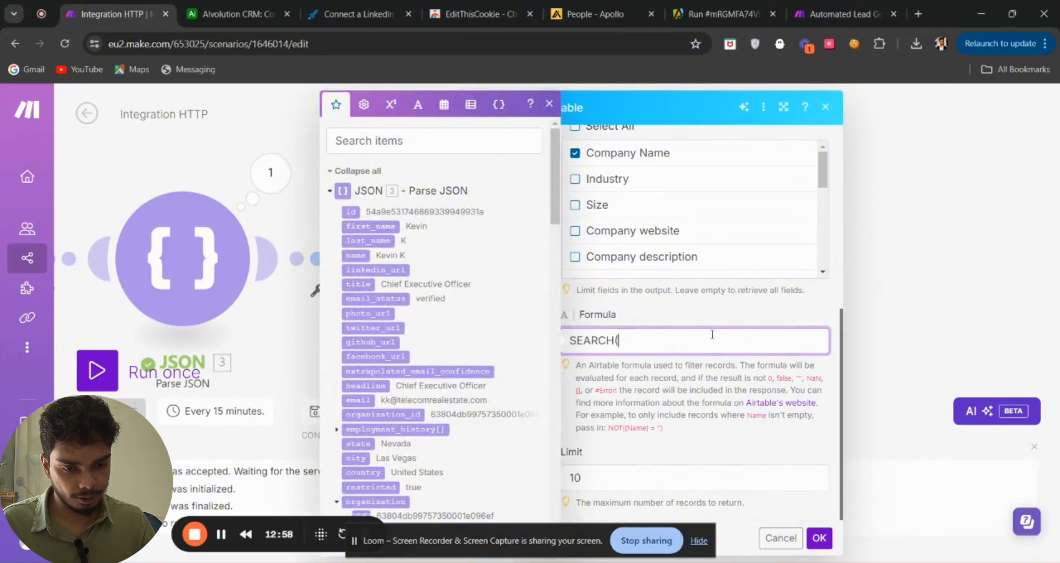
text((")
scroll(442, 359, down, 4)
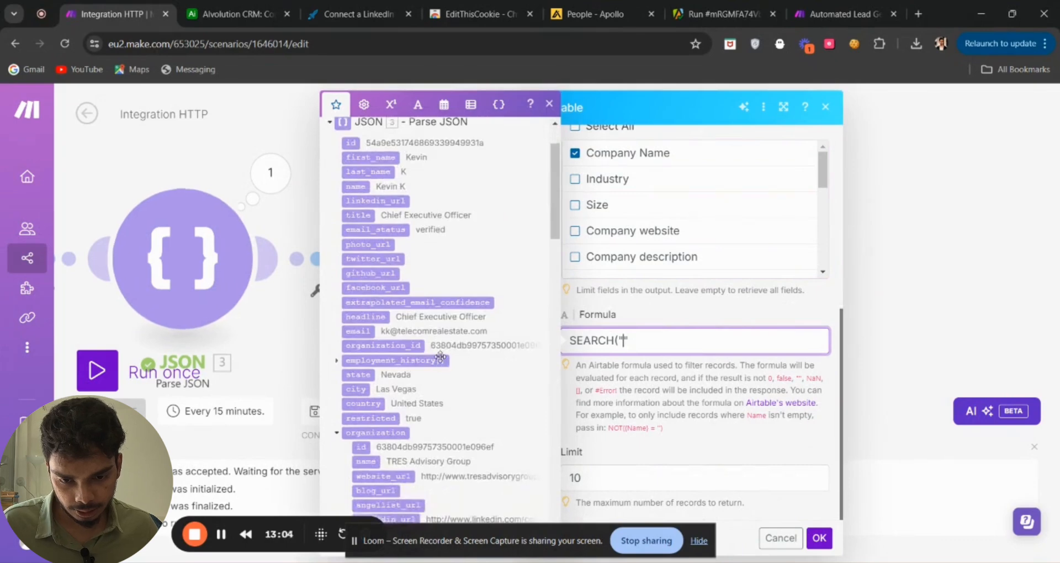
scroll(359, 306, down, 1)
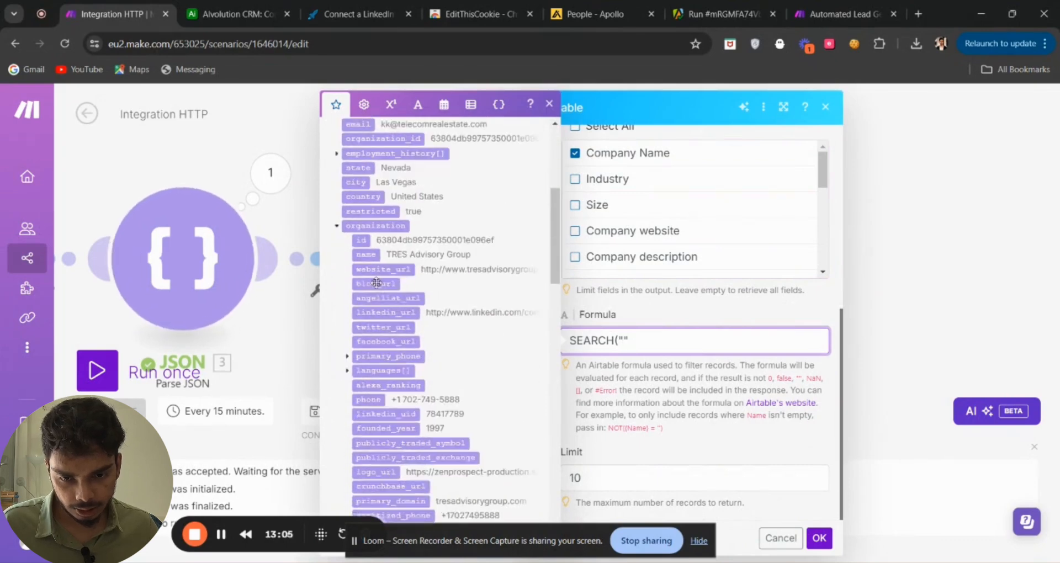
click(371, 256)
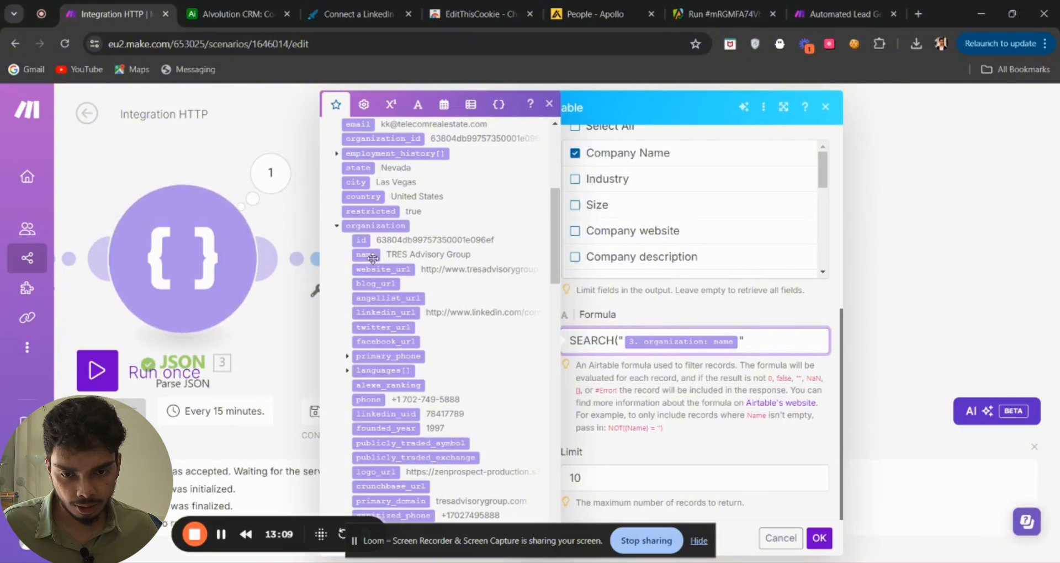
scroll(438, 308, up, 5)
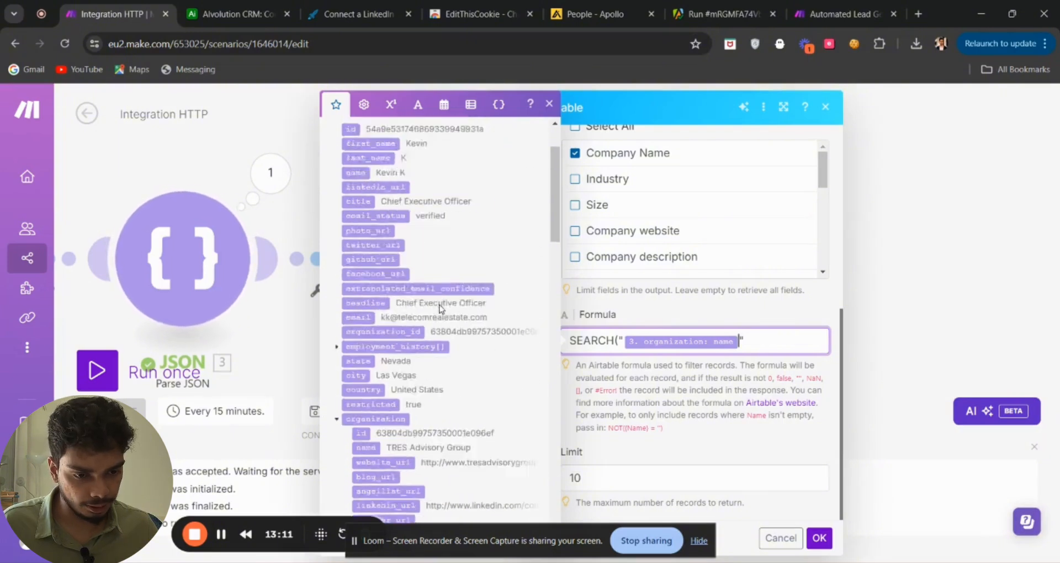
Complete the SEARCH formula with {Company Name} as its second argument, correct the field spelling, and save the Search Records module
click(775, 346)
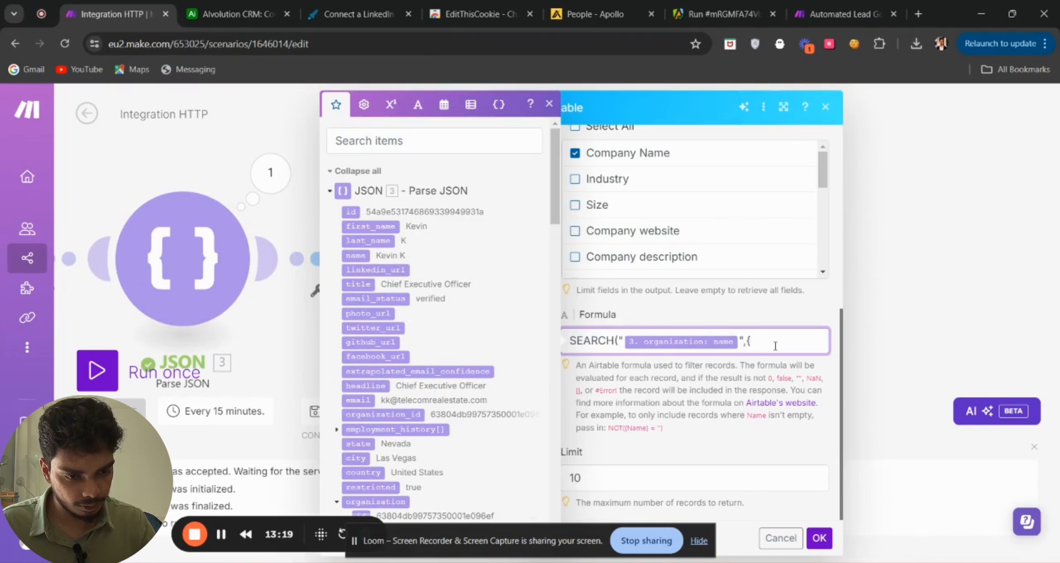
text(,{')
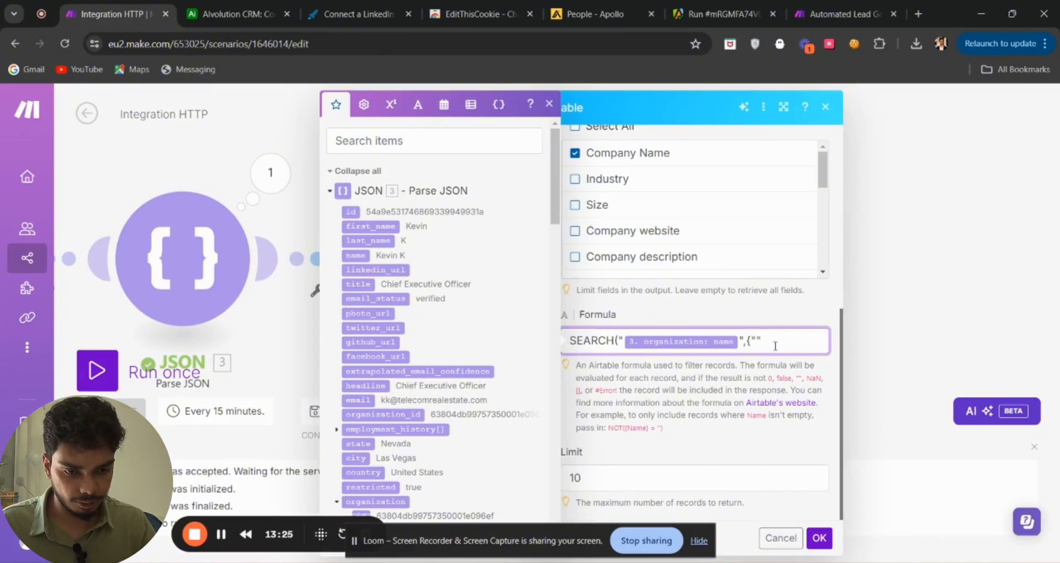
text(Comapny Name)
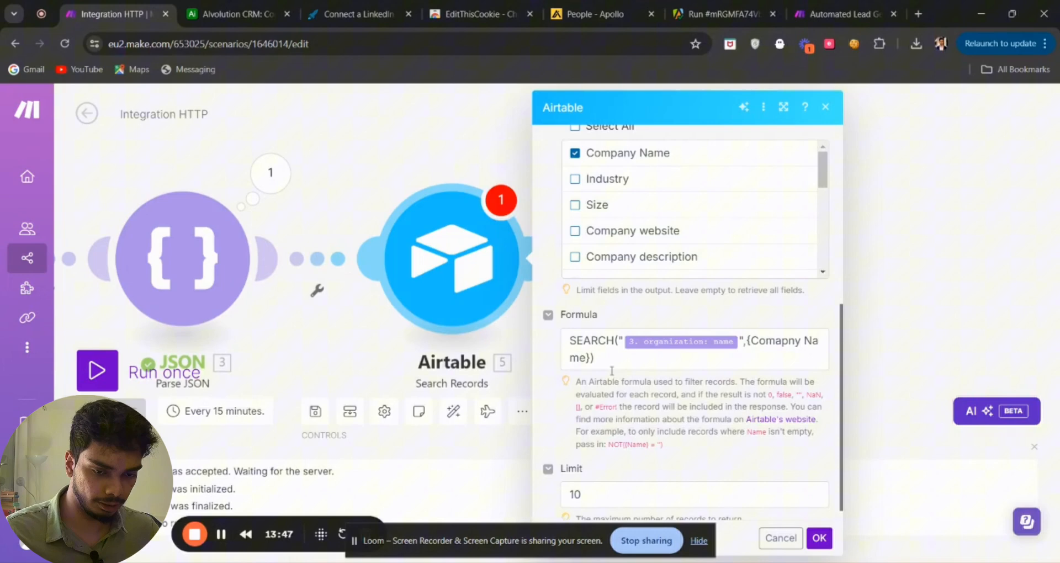
click(571, 340)
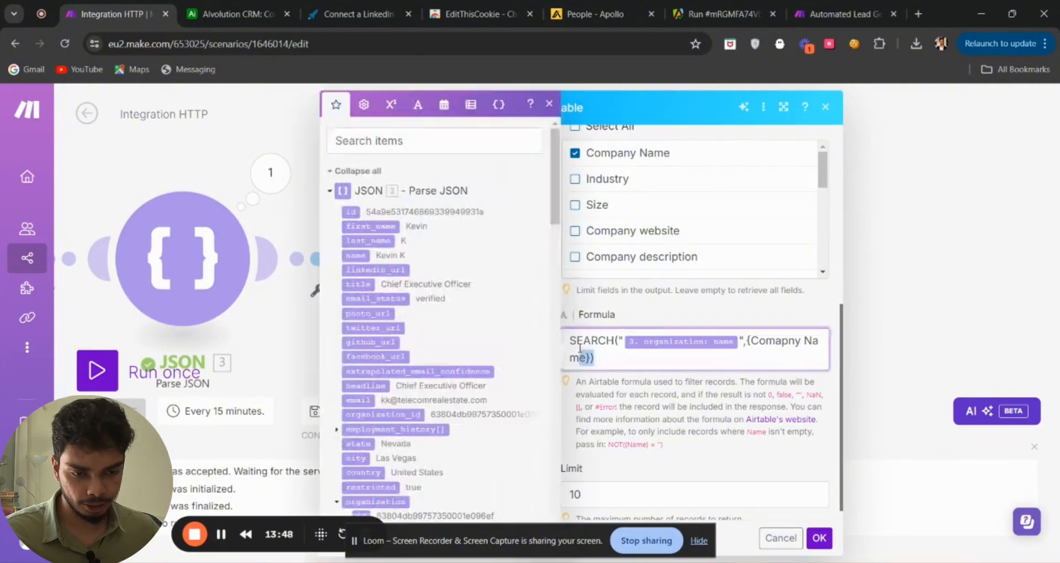
key(ctrl+a)
click(641, 352)
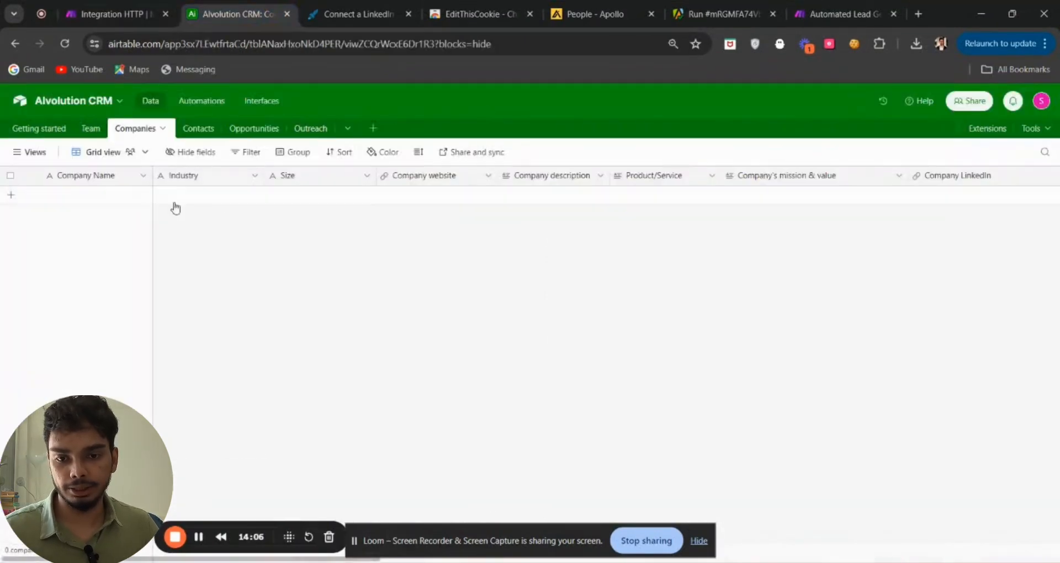
click(99, 6)
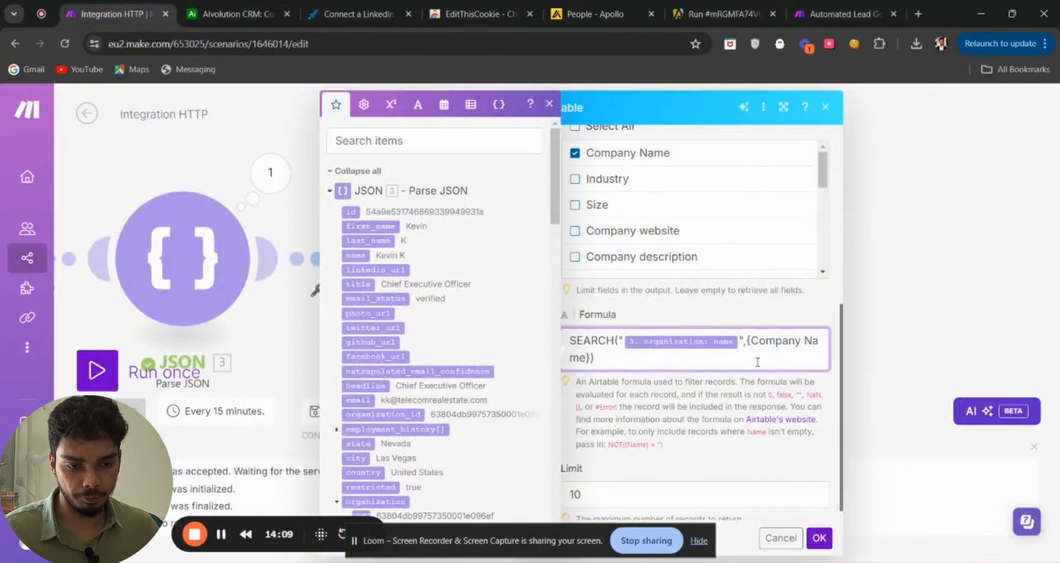
click(820, 539)
Add a Router after the Airtable Search Records module
scroll(603, 324, up, 3)
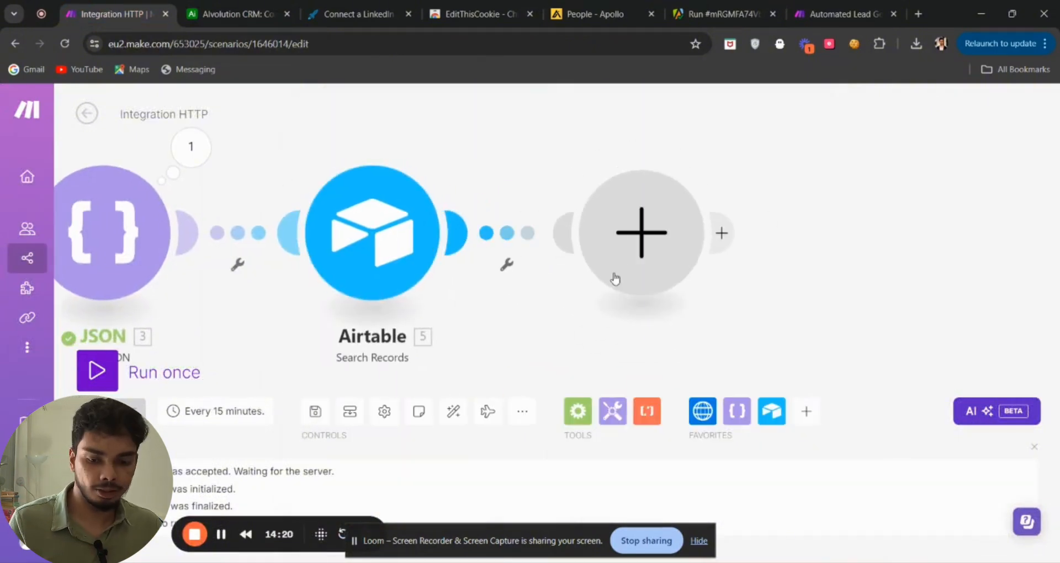
click(616, 279)
text(rou)
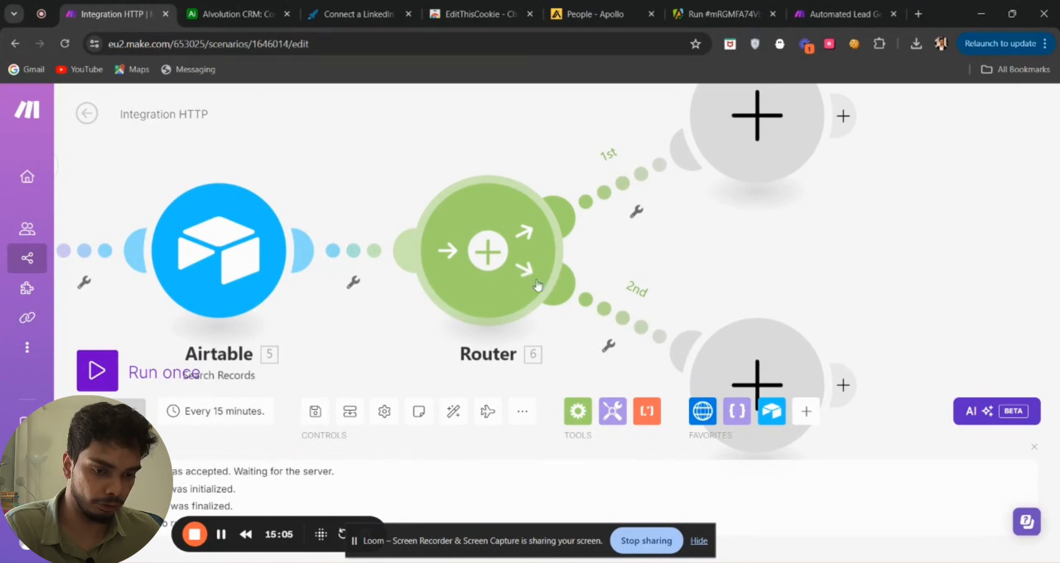
Set up a filter on the router's first route with the Airtable search's Total number of bundles as the condition's first operand
click(636, 212)
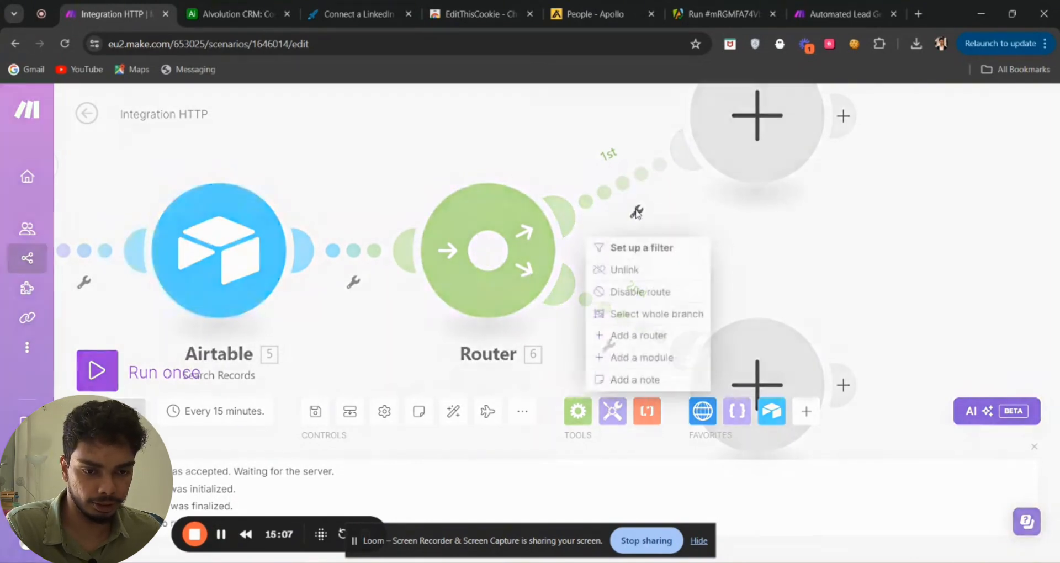
click(670, 248)
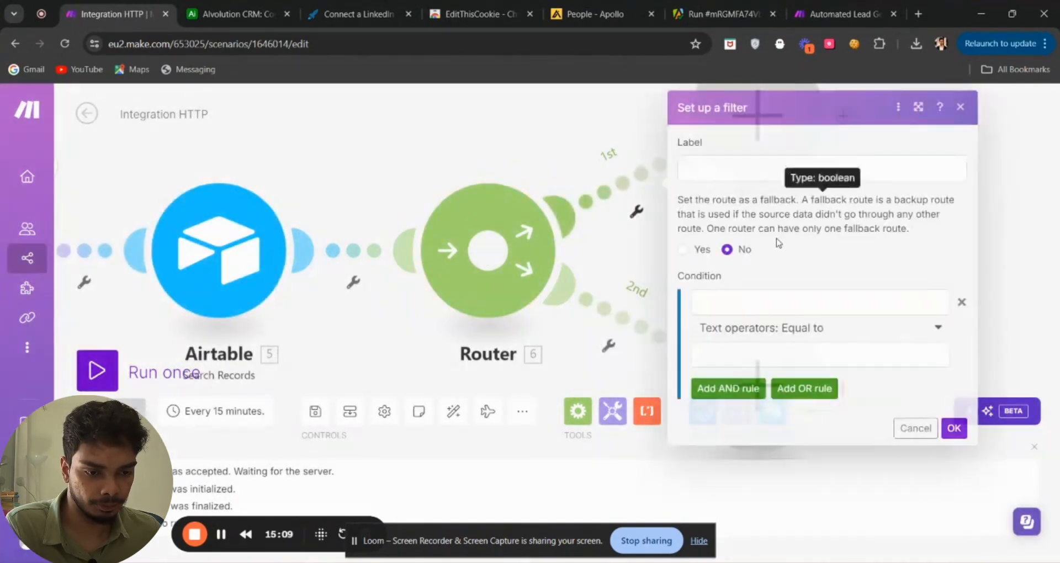
click(823, 302)
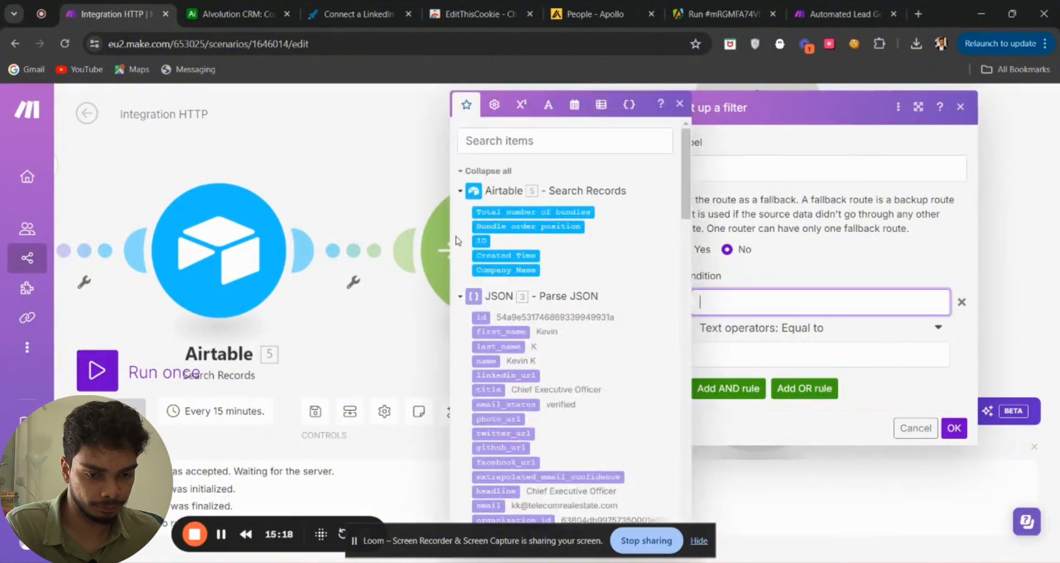
click(535, 212)
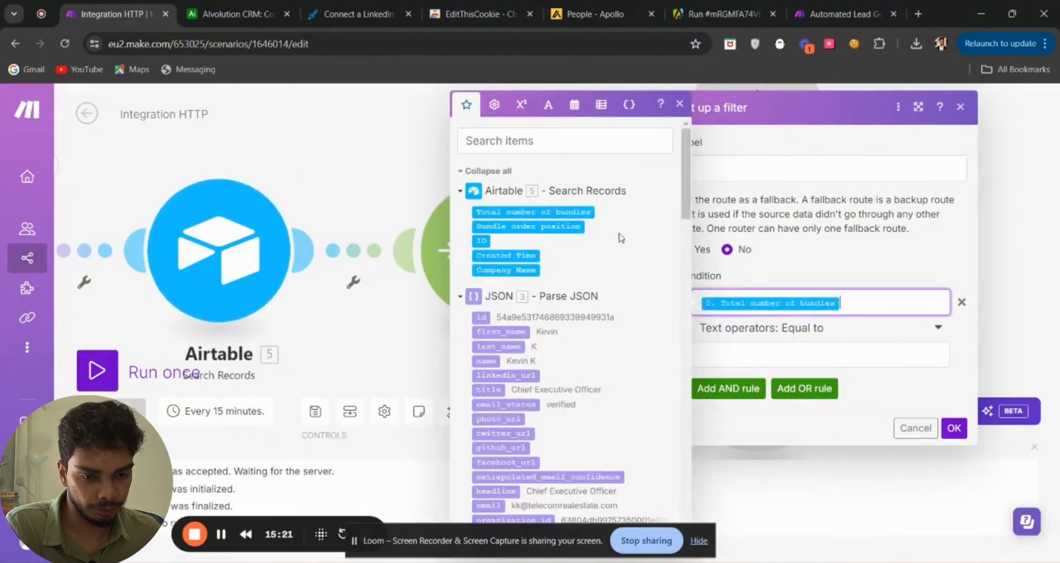
Set the first route's filter condition to the time operator Greater than or equal to with value 1, and save the filter
click(849, 352)
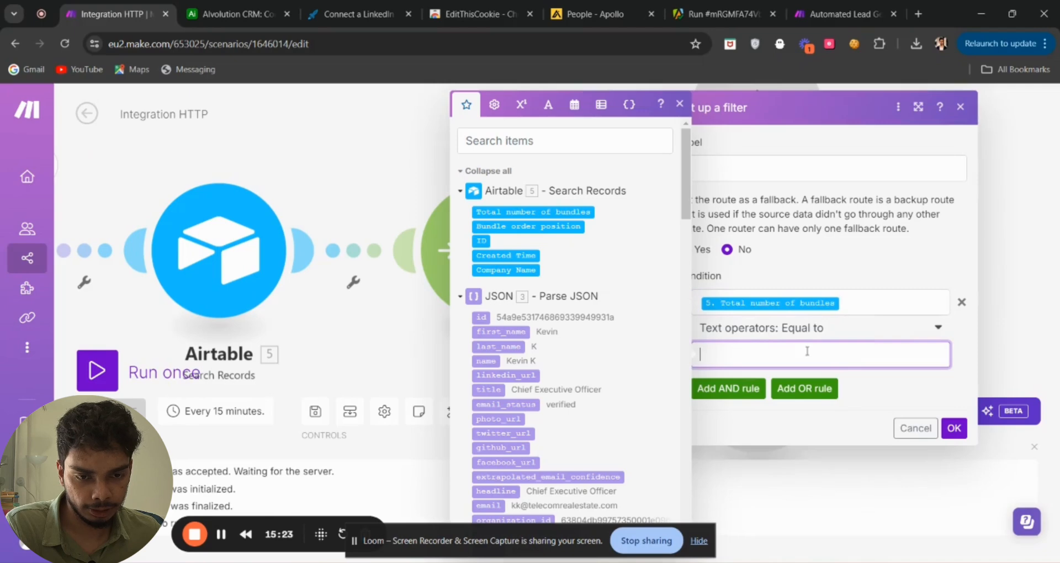
text(>)
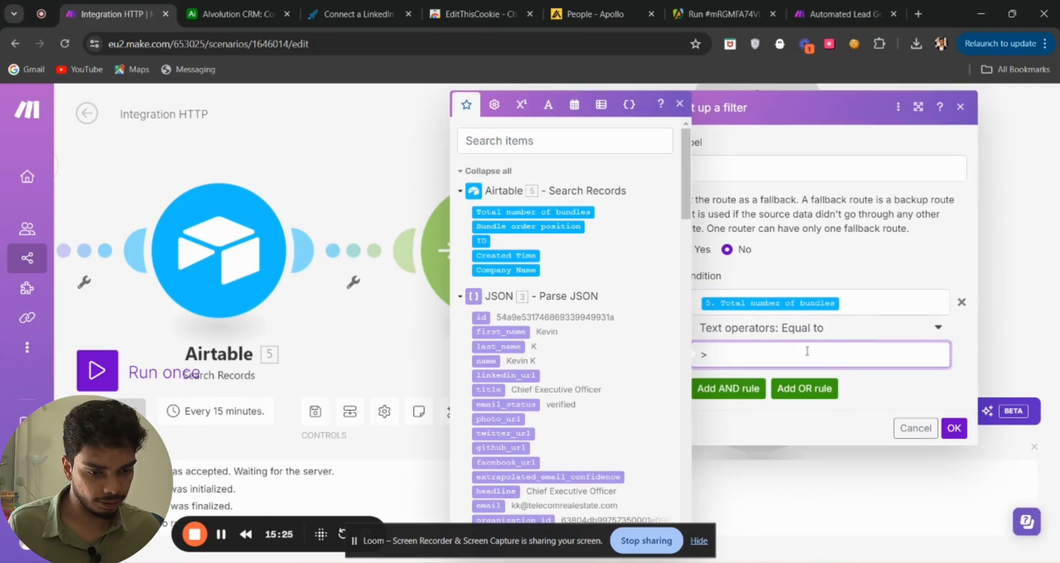
click(809, 328)
scroll(795, 441, down, 5)
scroll(795, 469, down, 8)
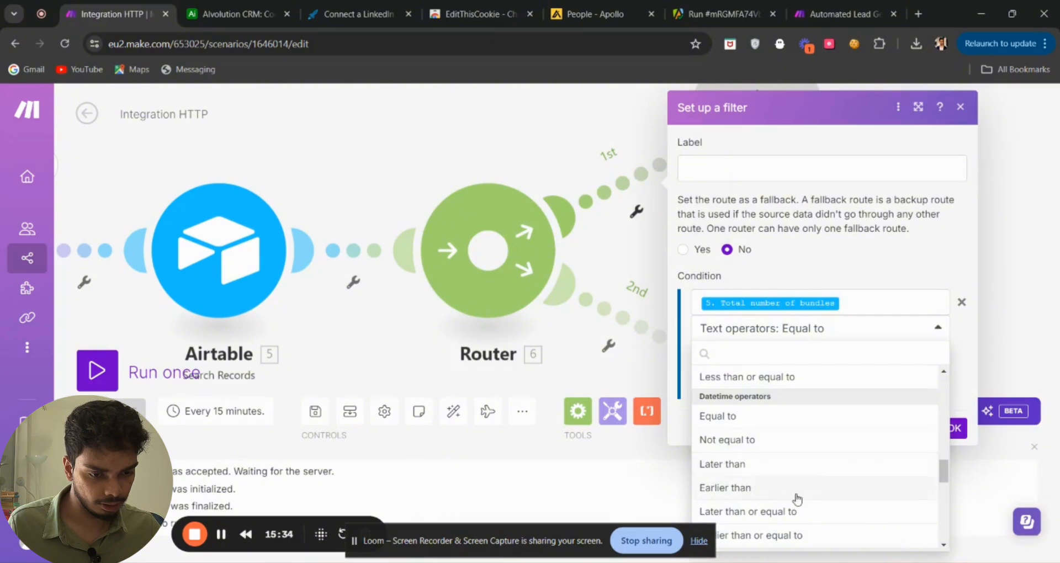
scroll(796, 499, down, 5)
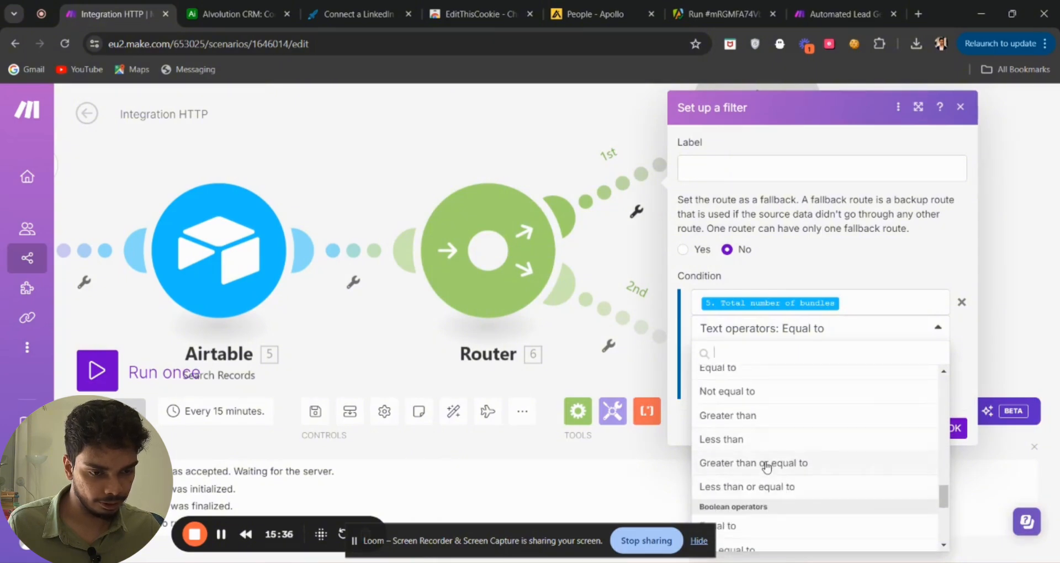
click(766, 464)
click(857, 358)
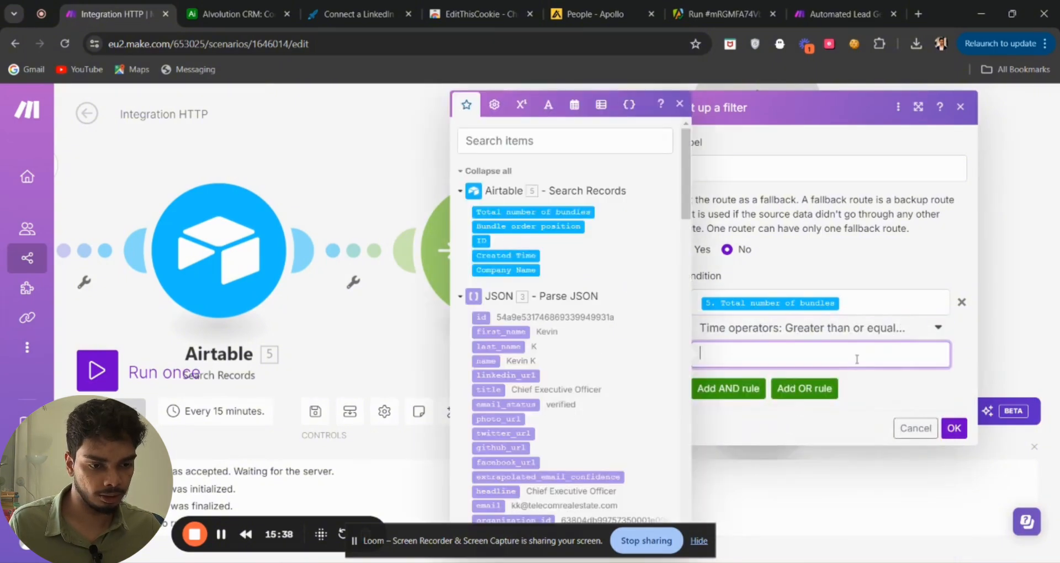
click(928, 392)
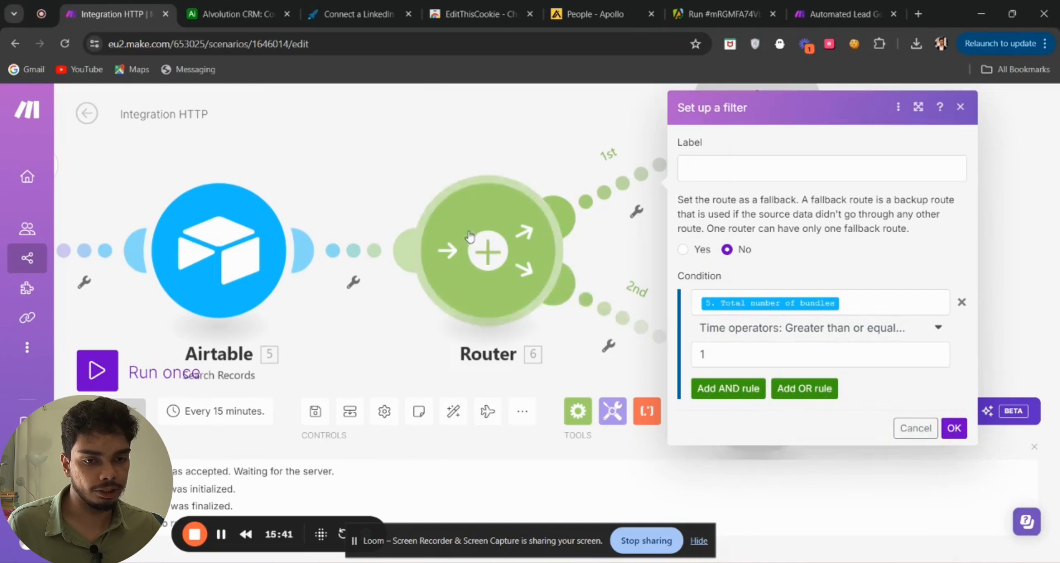
click(953, 429)
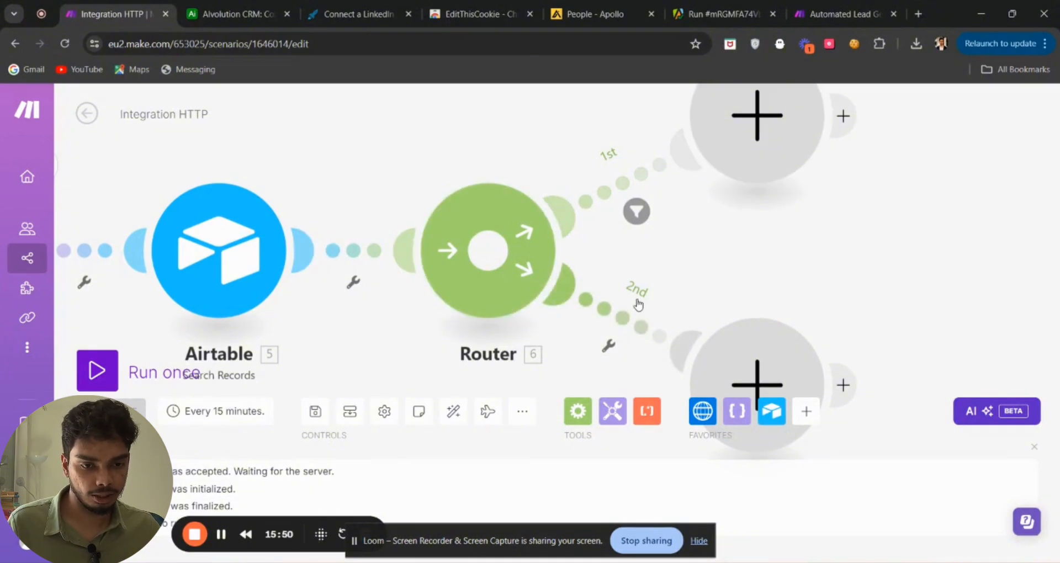
Filter the router's second route to Total number of bundles with the text operator Equal to and value 0
click(609, 347)
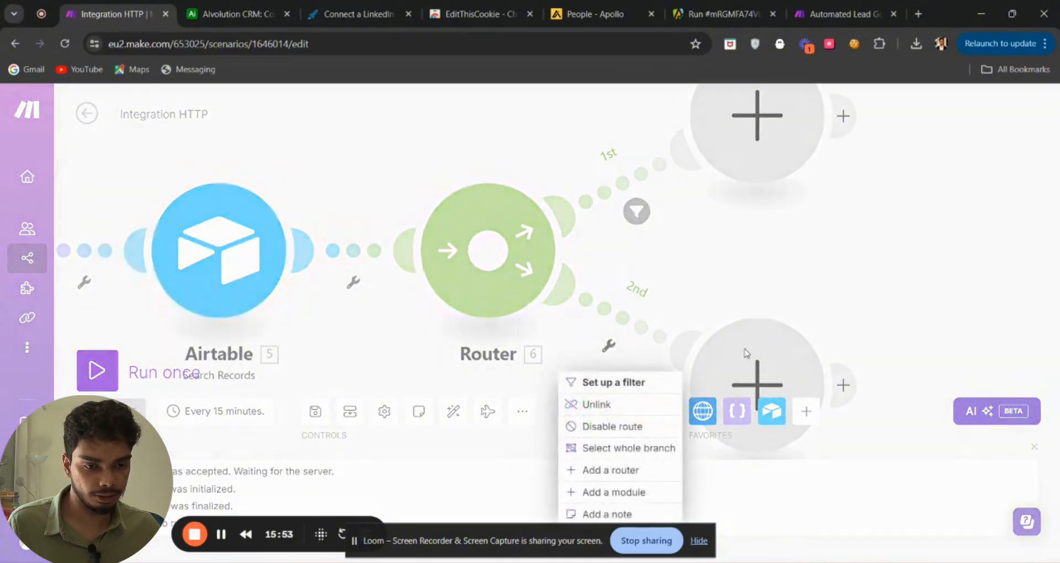
click(601, 380)
click(798, 350)
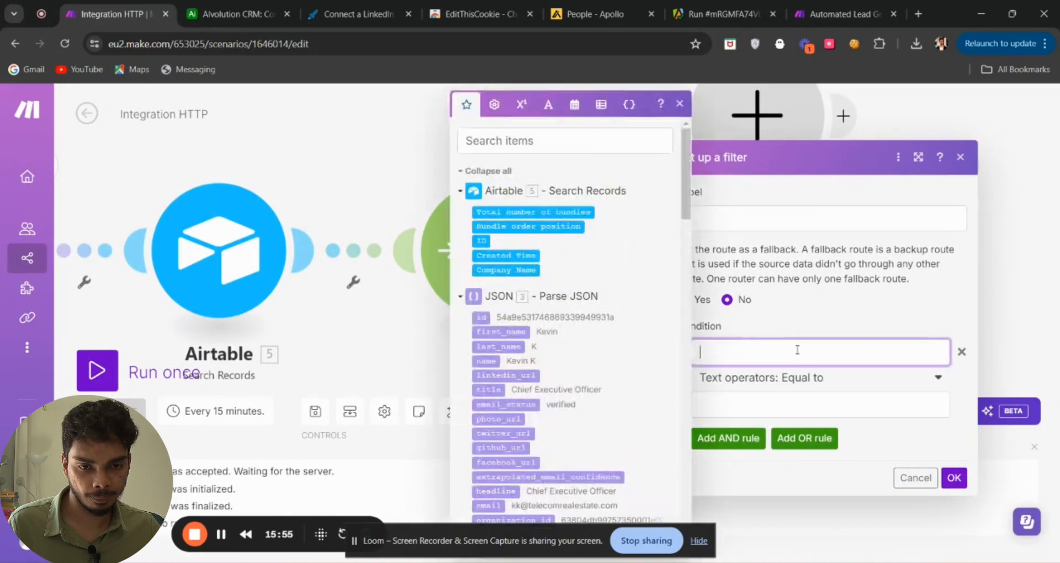
click(533, 212)
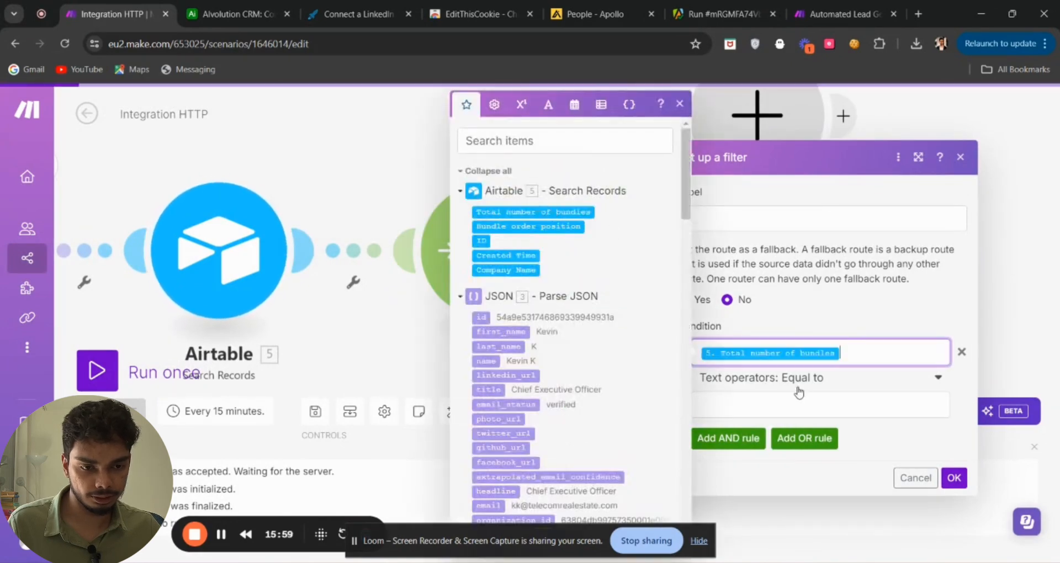
click(796, 401)
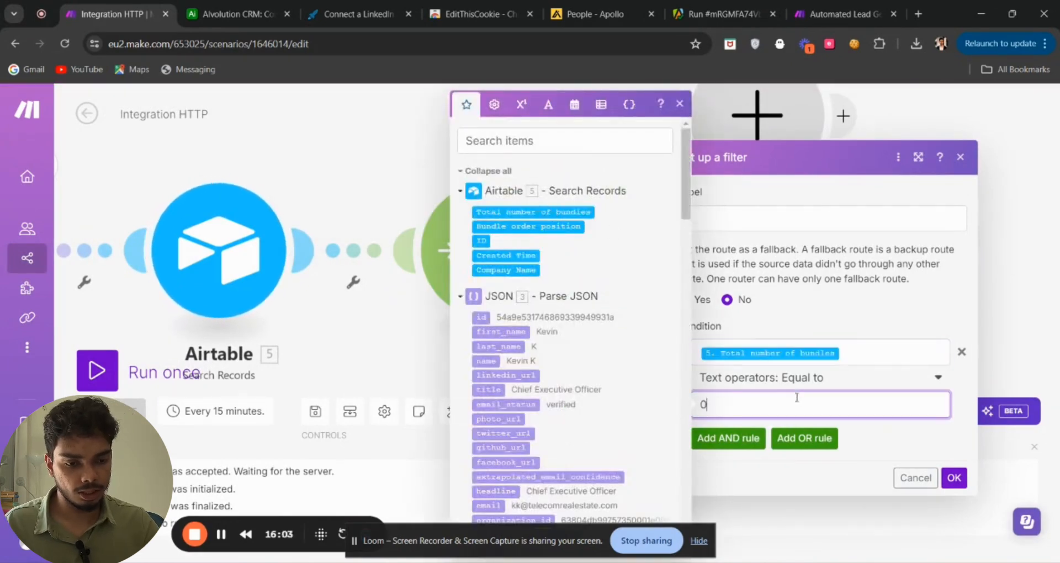
key(Return)
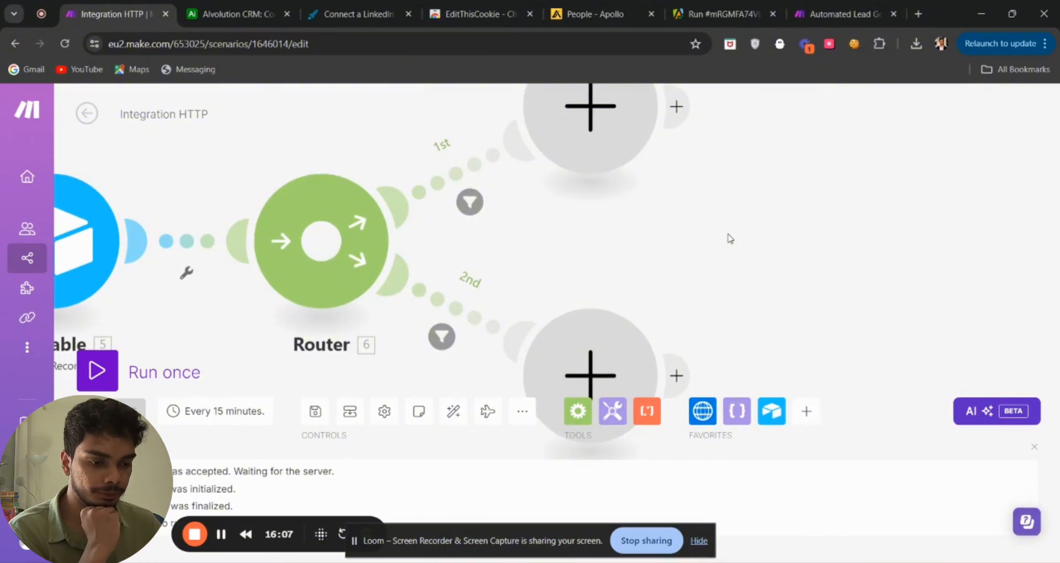
Add an Airtable Create a Record module to the router's second route
scroll(729, 239, down, 5)
right_click(726, 236)
click(736, 232)
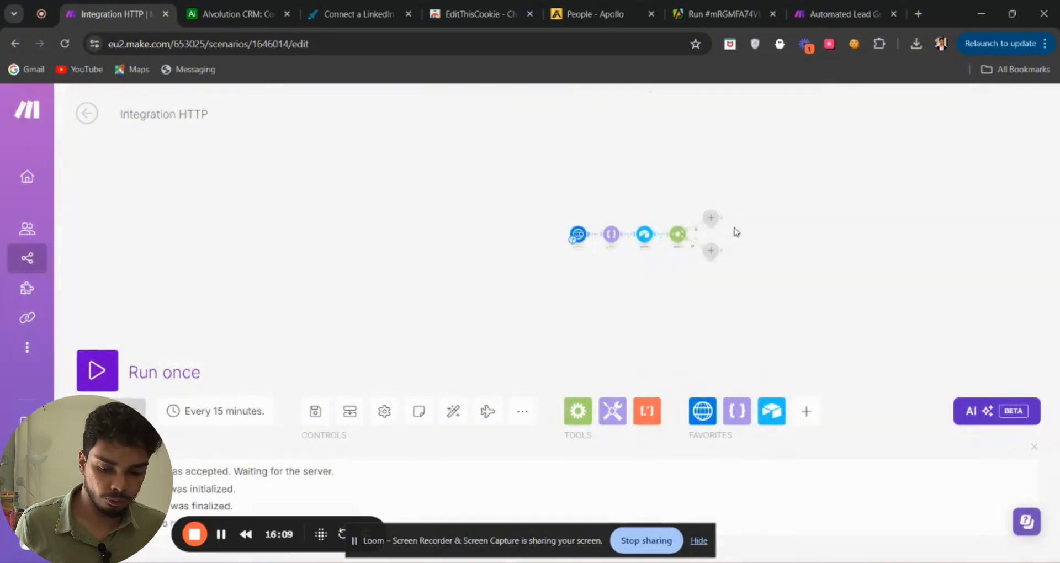
scroll(736, 232, up, 5)
drag(696, 277, 610, 243)
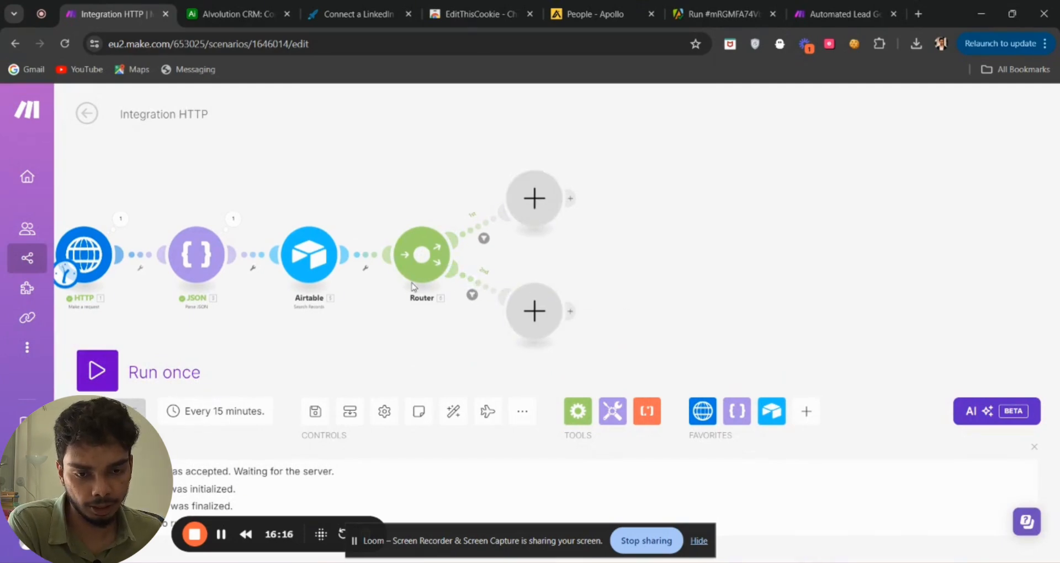
click(541, 318)
click(632, 293)
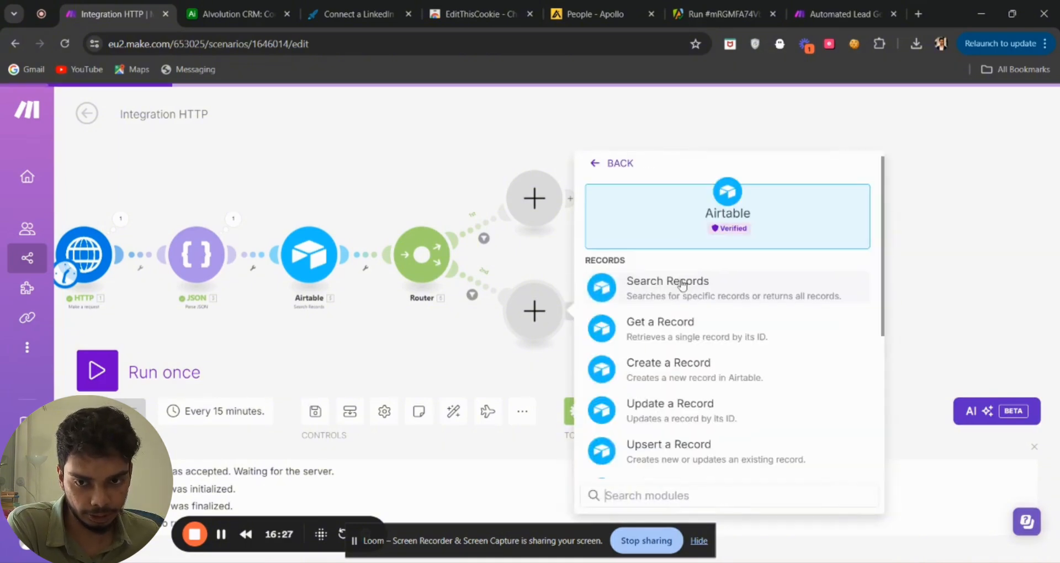
click(665, 387)
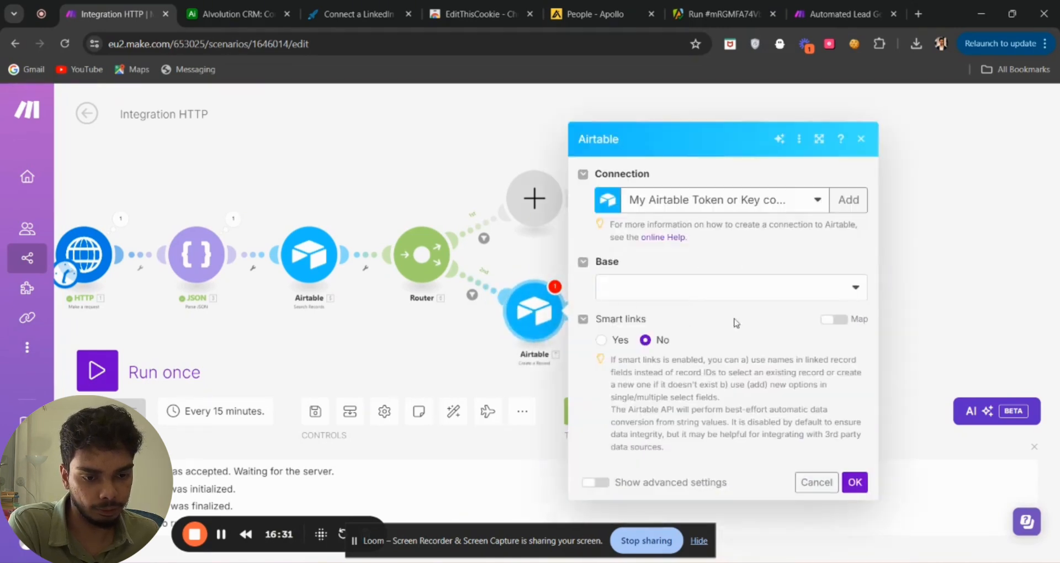
Set the new record module's base to AIvolution CRM and table to Companies, and review the Companies and Contacts fields in Airtable
click(720, 287)
click(680, 408)
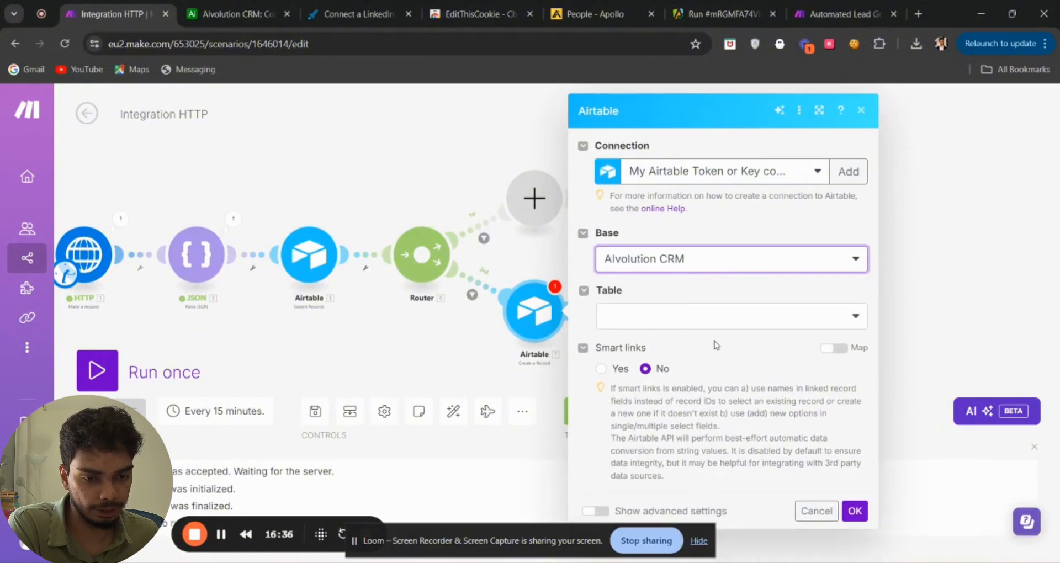
click(760, 319)
click(679, 389)
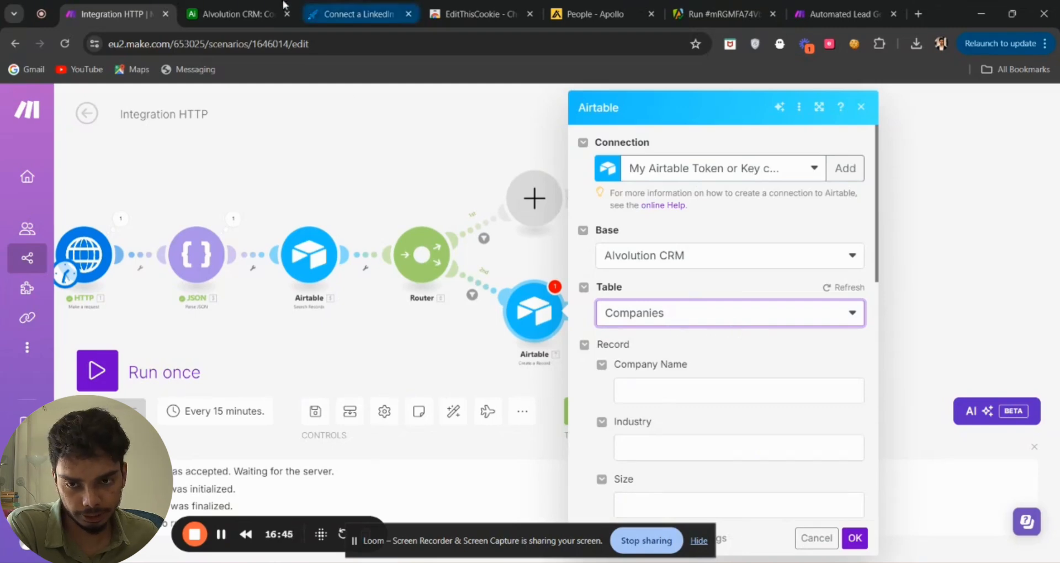
click(237, 14)
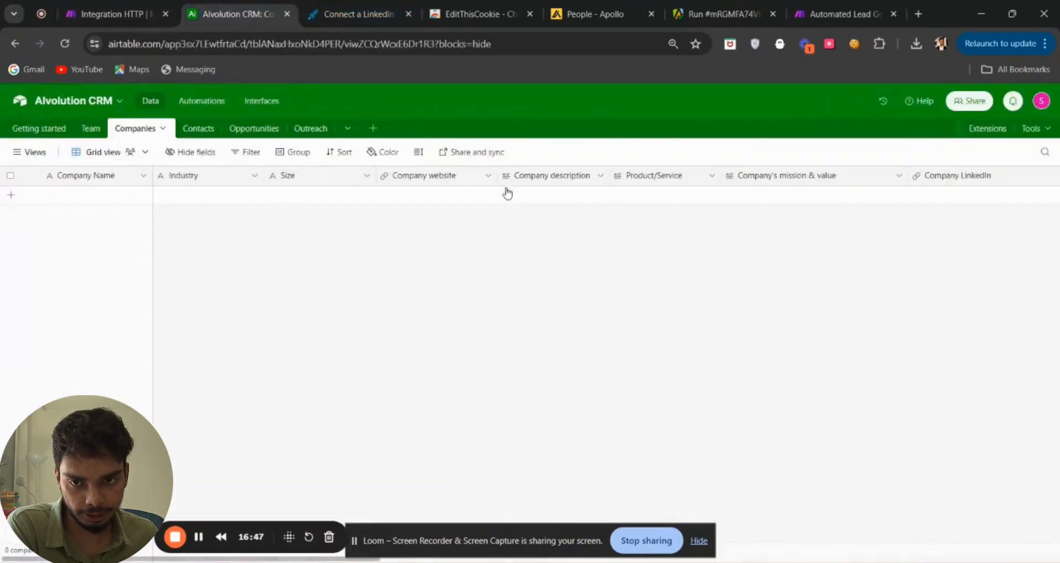
click(205, 130)
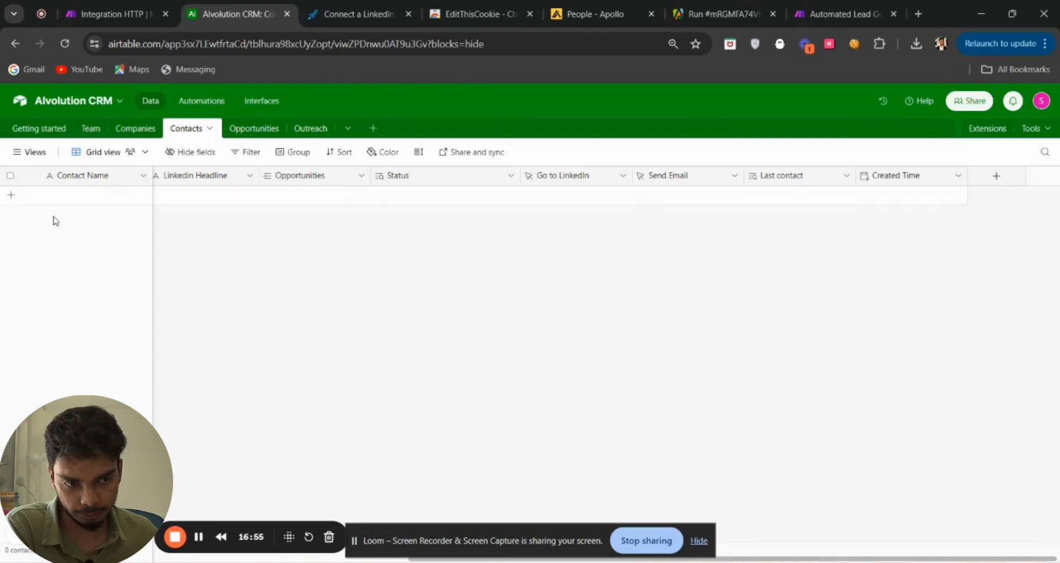
click(131, 5)
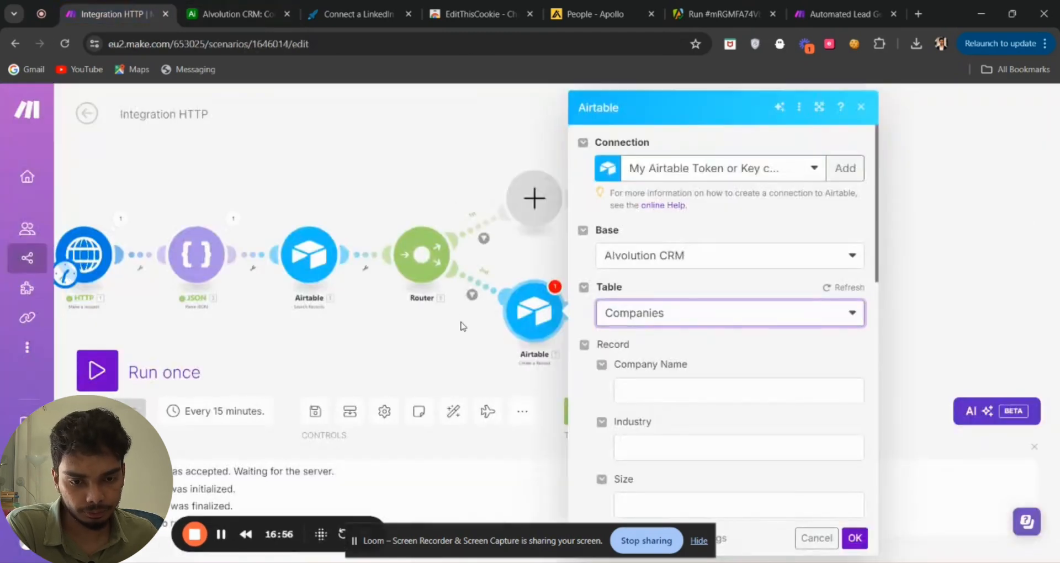
Map the record's Company Name to the parsed JSON's organization name and its Industry to the organization industry
scroll(778, 382, down, 3)
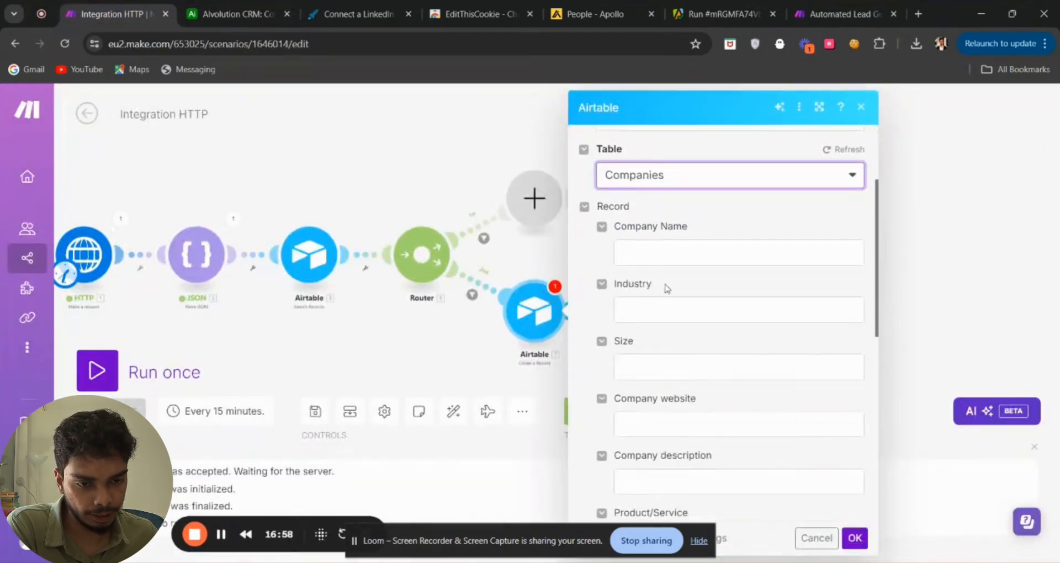
click(695, 254)
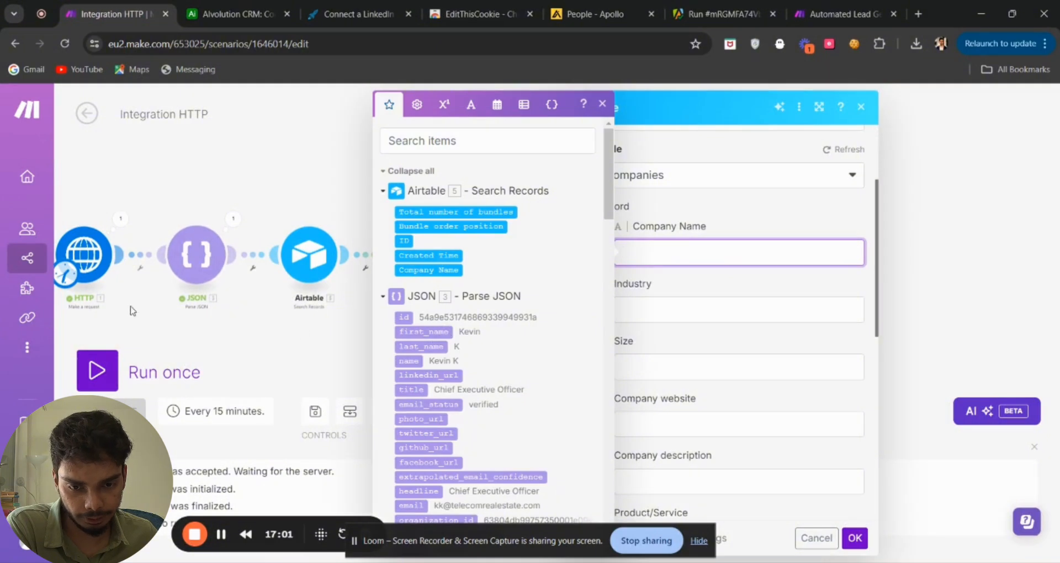
scroll(462, 343, down, 3)
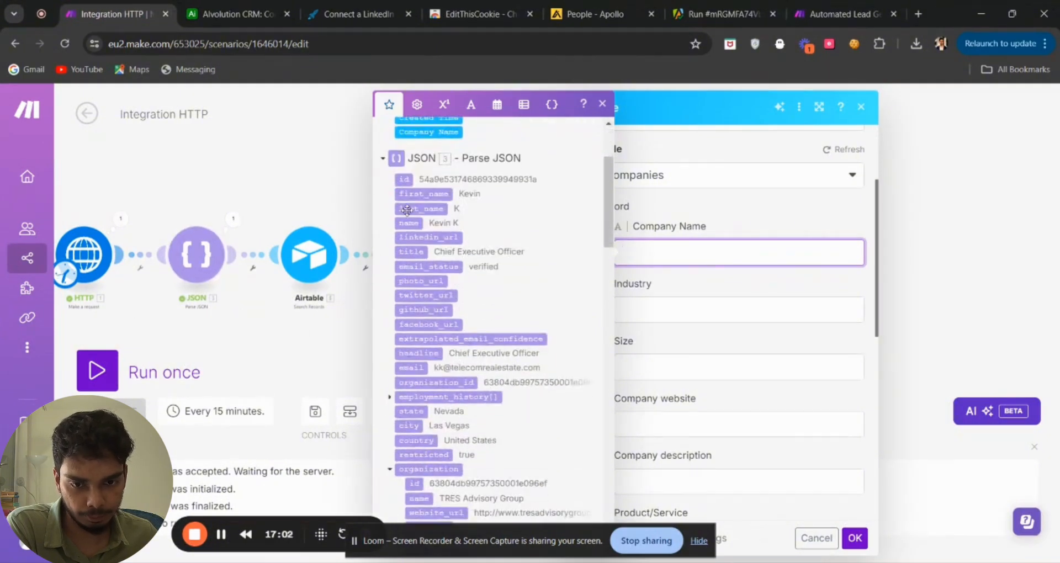
scroll(468, 342, down, 4)
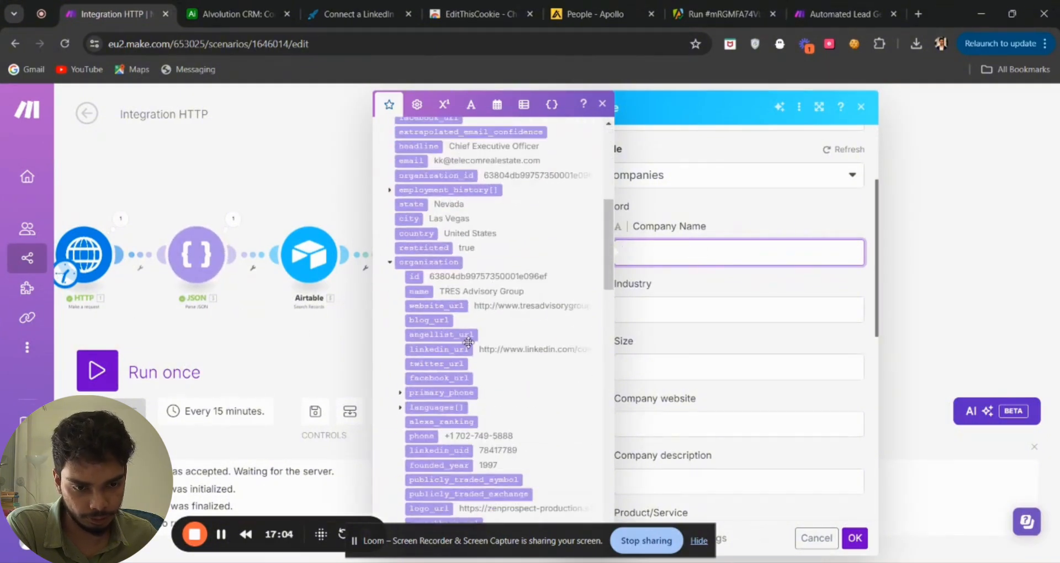
click(419, 290)
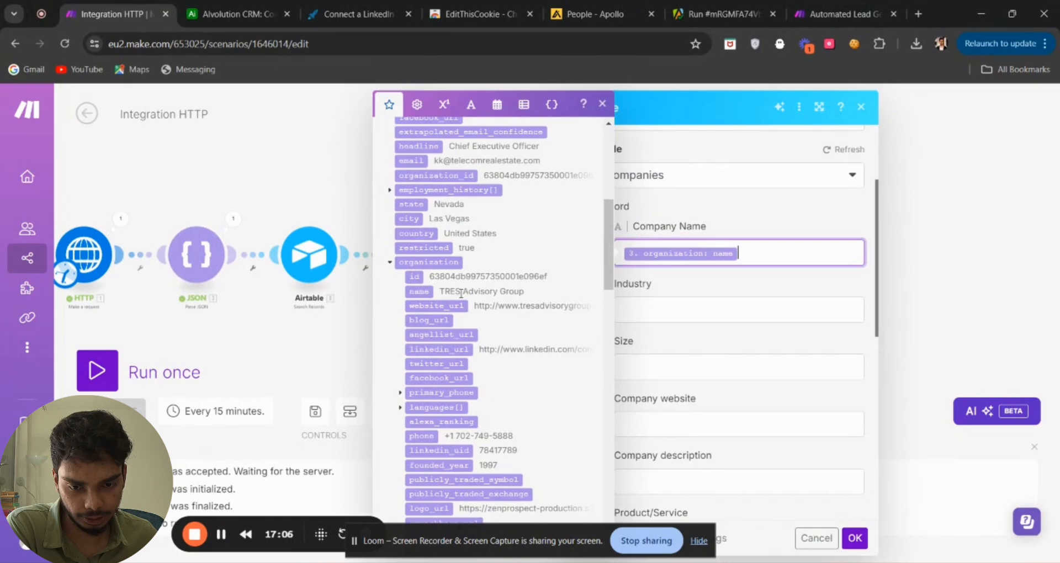
click(710, 319)
scroll(474, 375, down, 12)
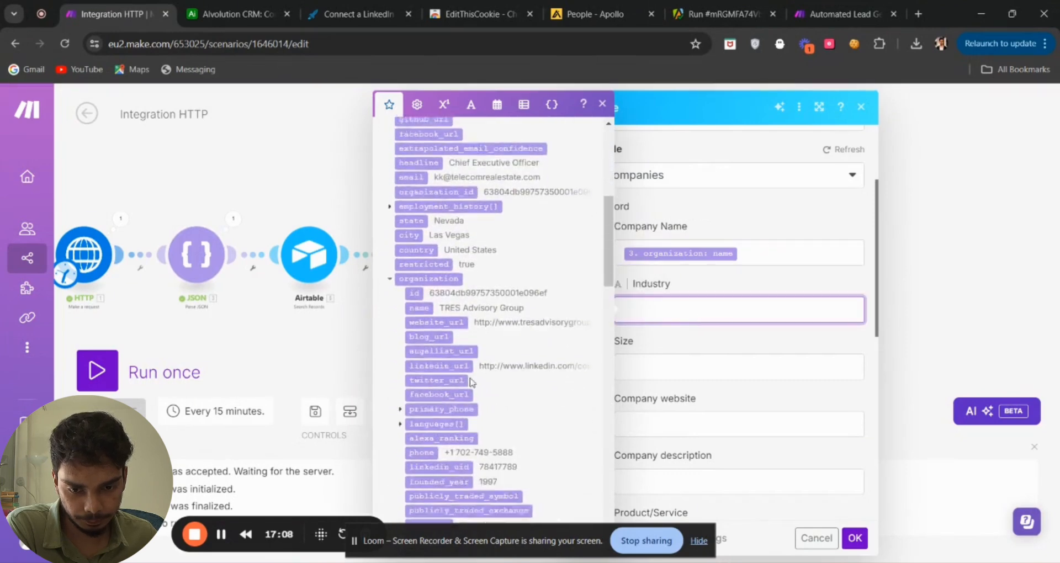
click(443, 291)
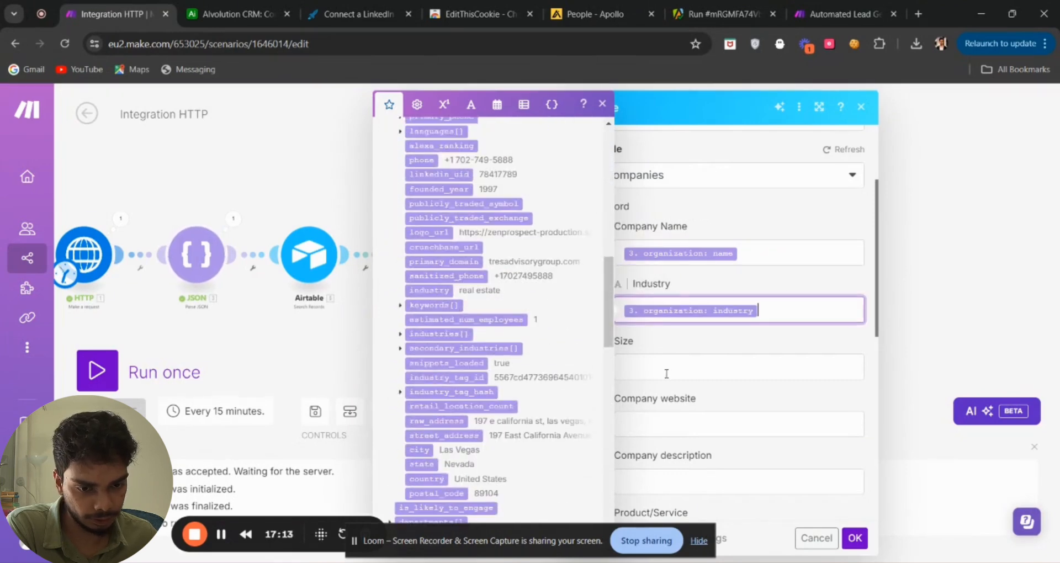
Map the record's Size to the organization's estimated_num_employees and its Company website to the organization's website_url
click(666, 374)
scroll(465, 324, down, 10)
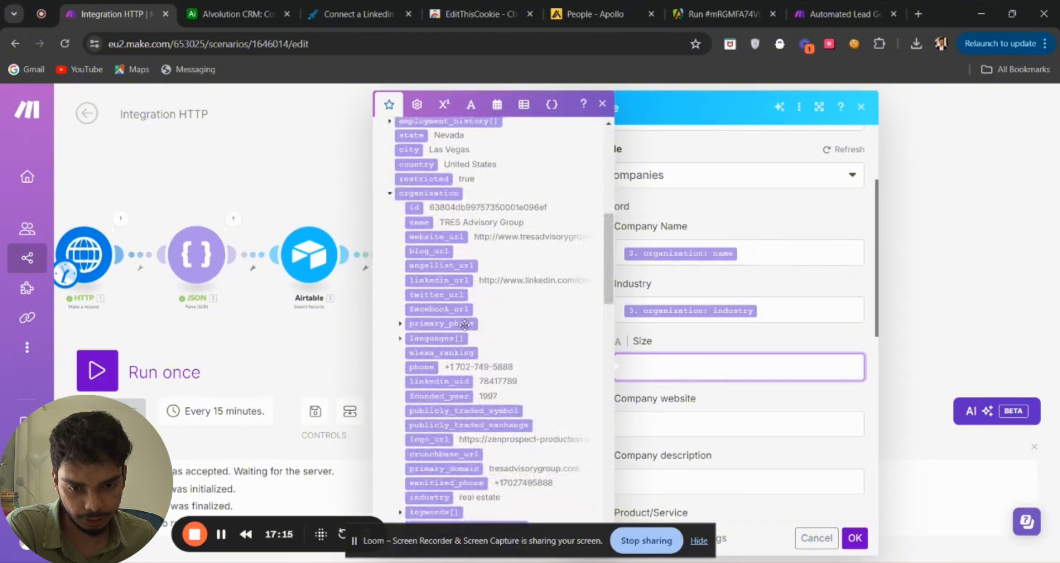
scroll(465, 325, down, 5)
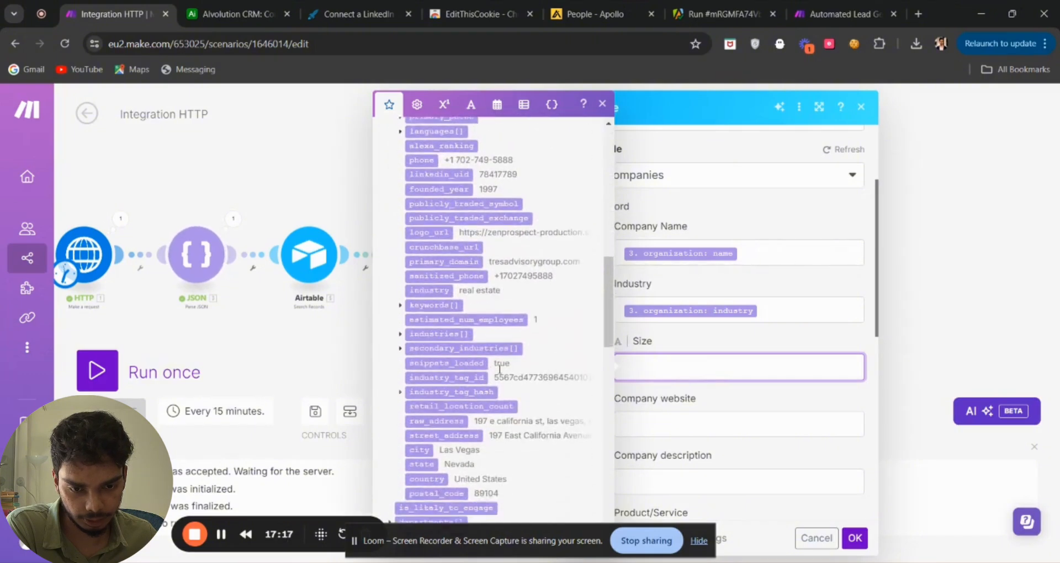
click(513, 319)
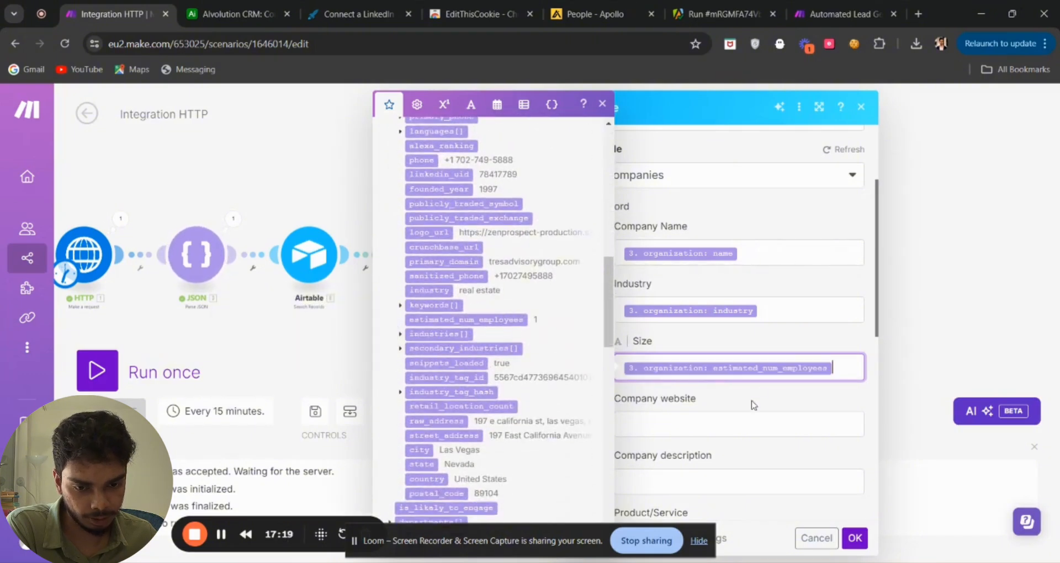
click(732, 420)
scroll(454, 309, down, 10)
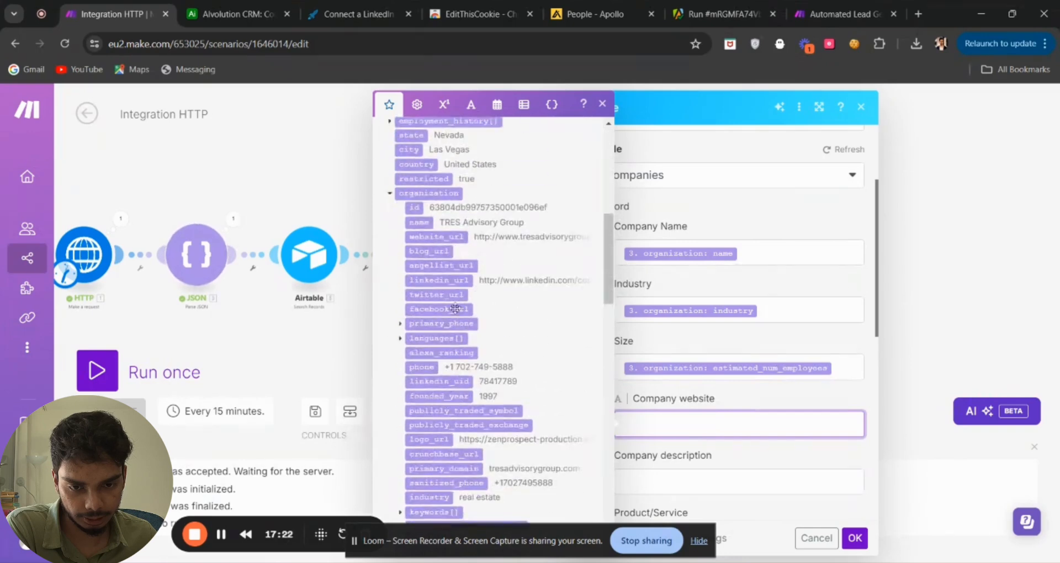
click(448, 237)
scroll(739, 437, down, 3)
click(715, 337)
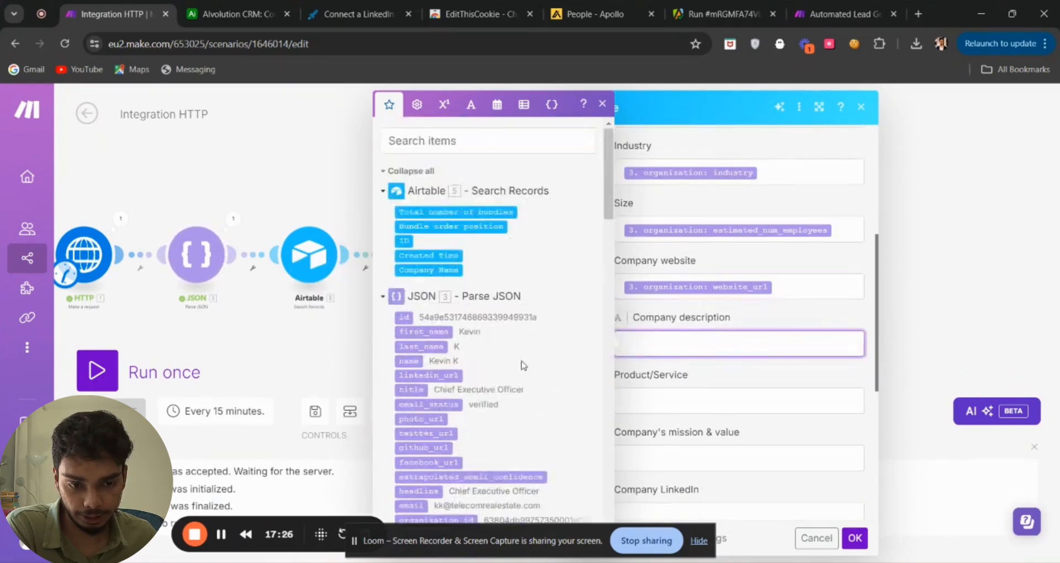
drag(653, 321, 748, 325)
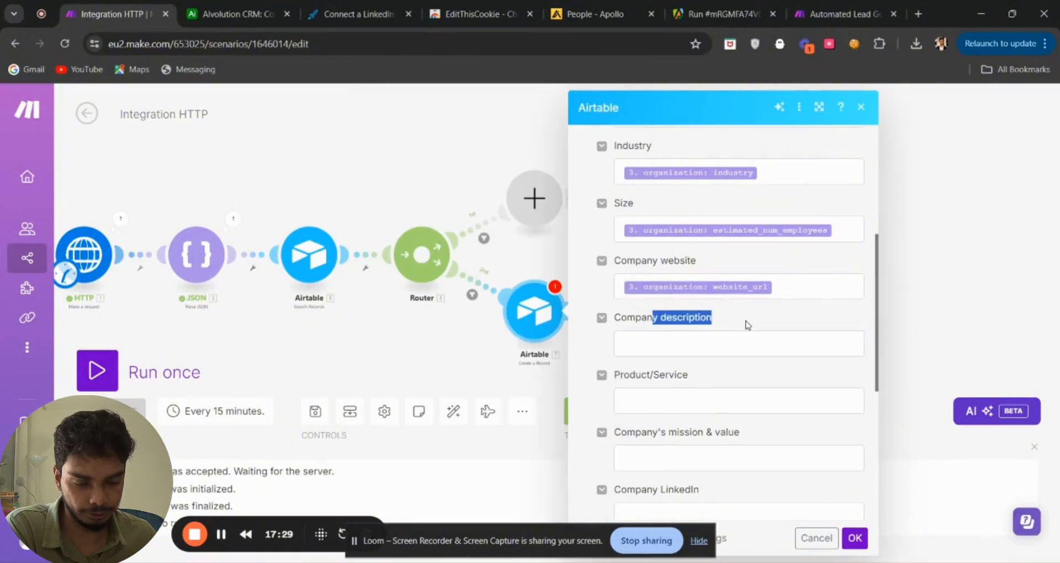
click(675, 325)
drag(636, 322, 702, 325)
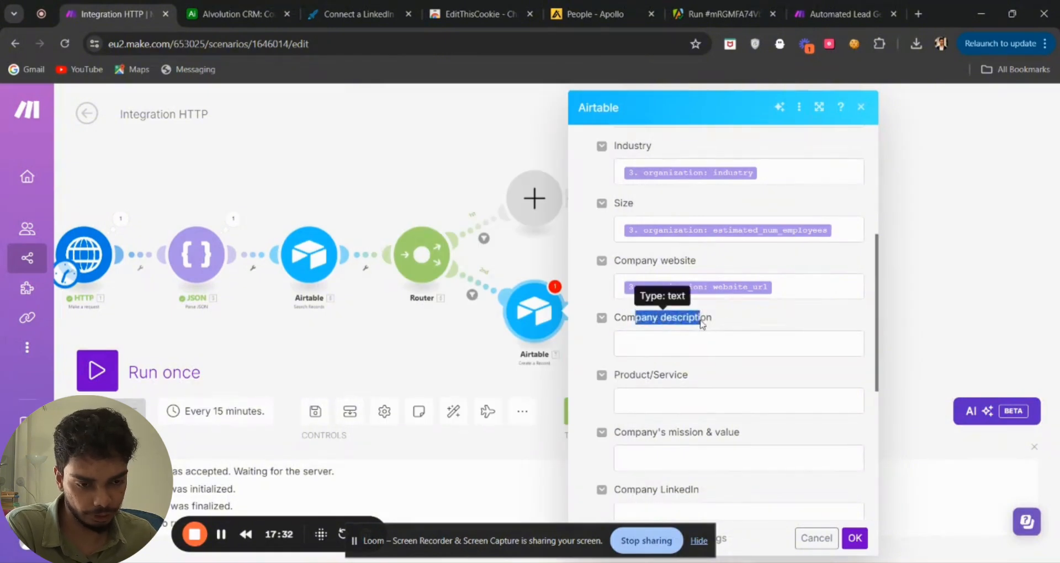
click(721, 321)
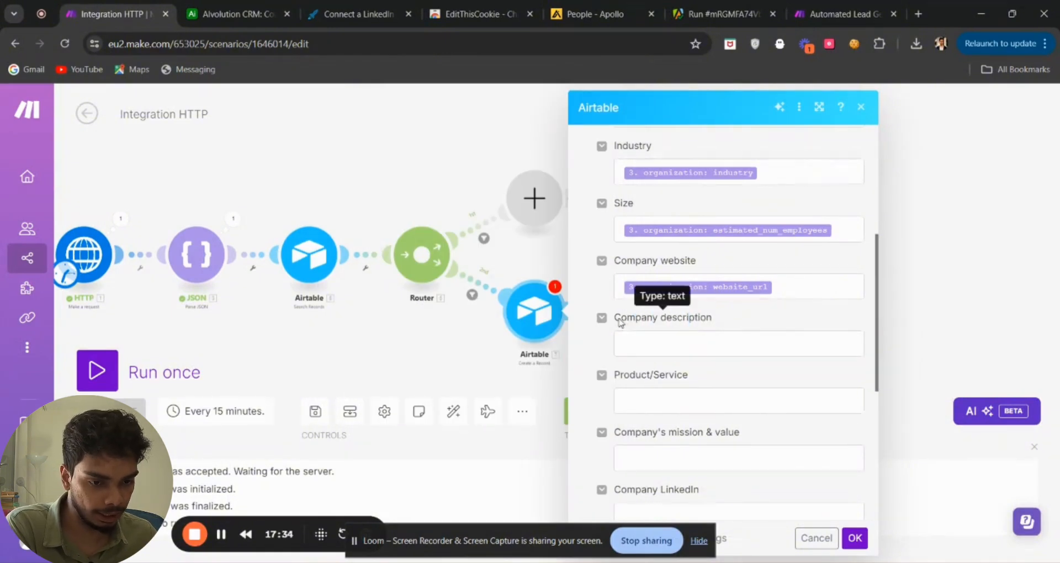
drag(620, 323, 713, 324)
click(712, 324)
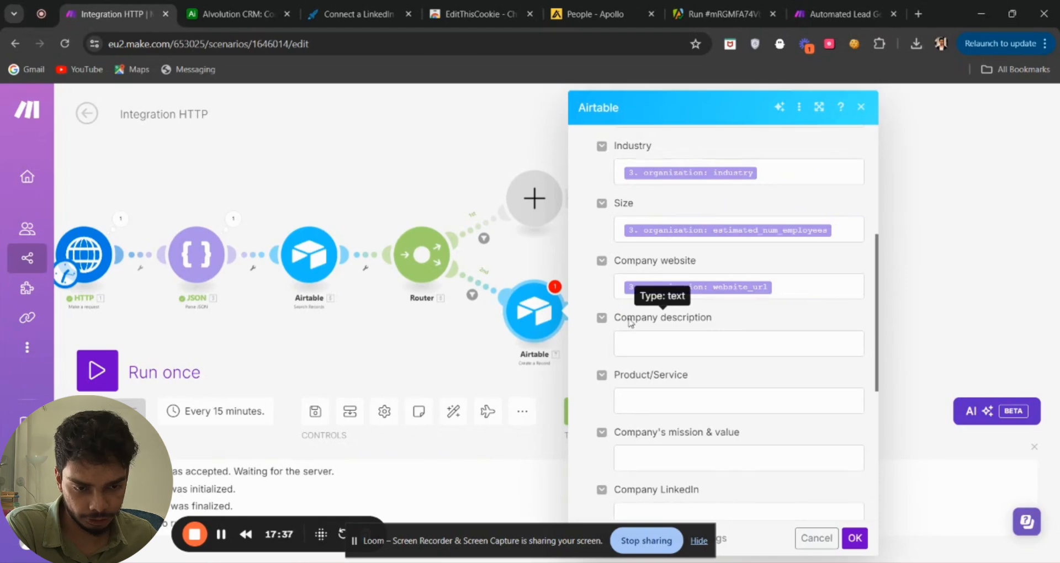
drag(640, 320, 703, 320)
click(703, 320)
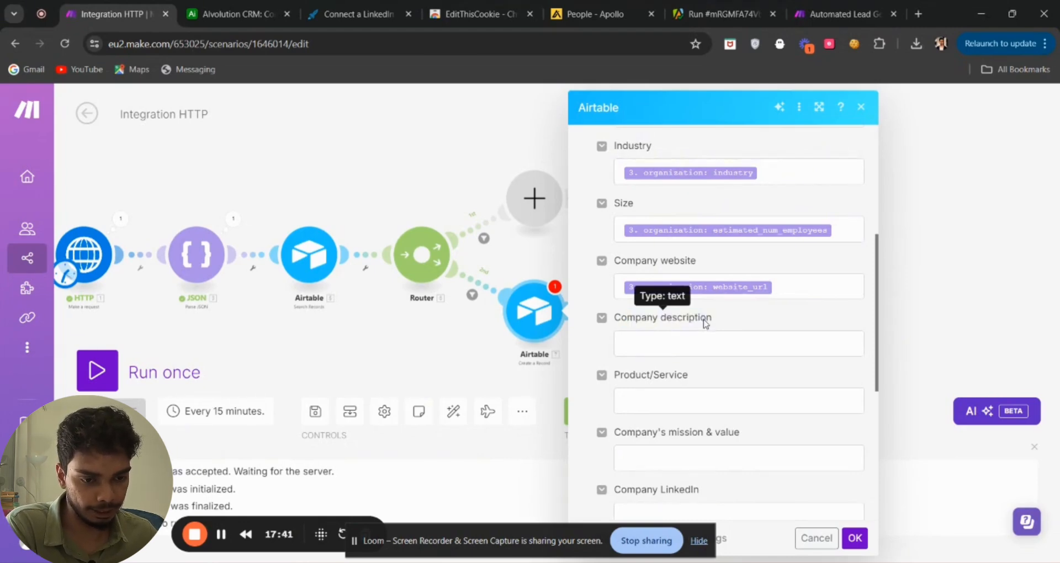
click(677, 396)
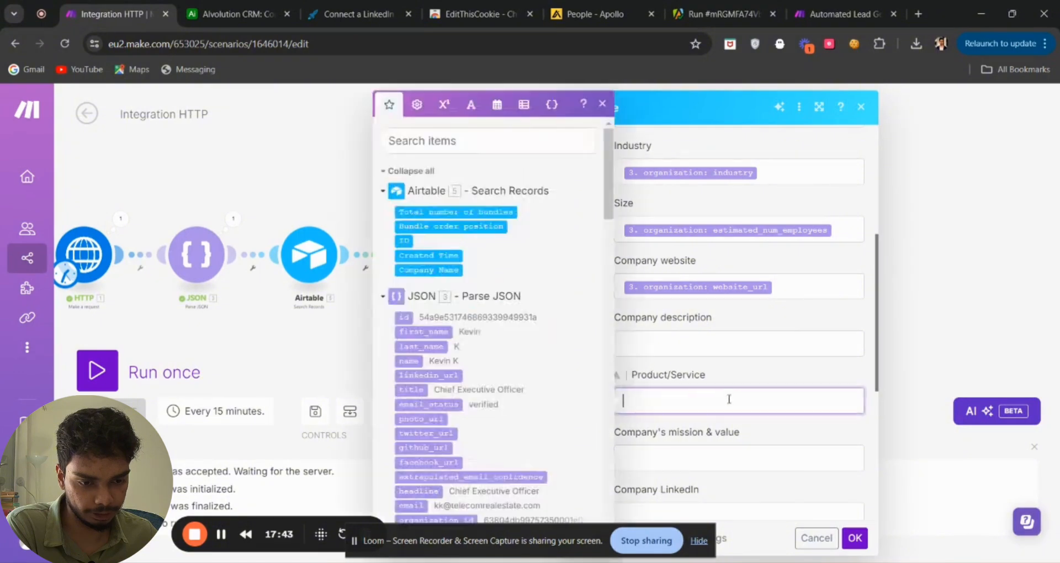
Map Company LinkedIn to the organization's linkedin_url and HQ address to its street_address, and save the Companies record module
scroll(712, 368, down, 3)
click(687, 321)
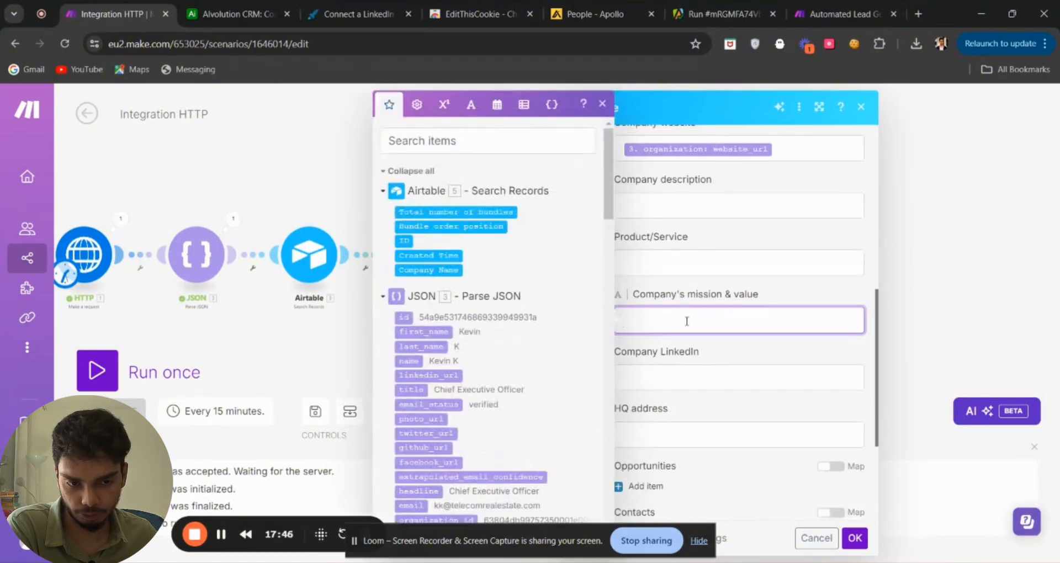
click(680, 376)
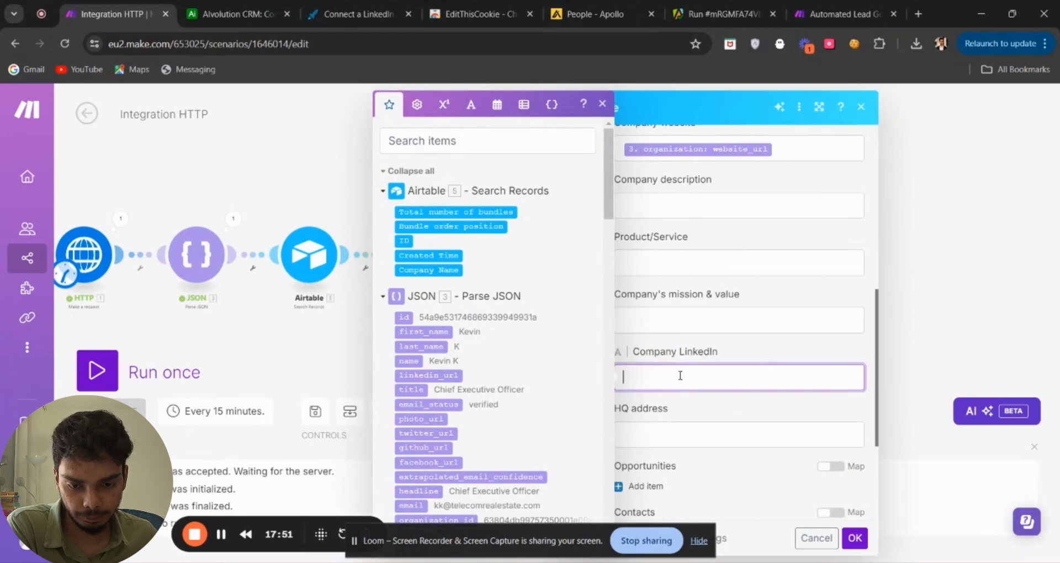
scroll(444, 311, down, 8)
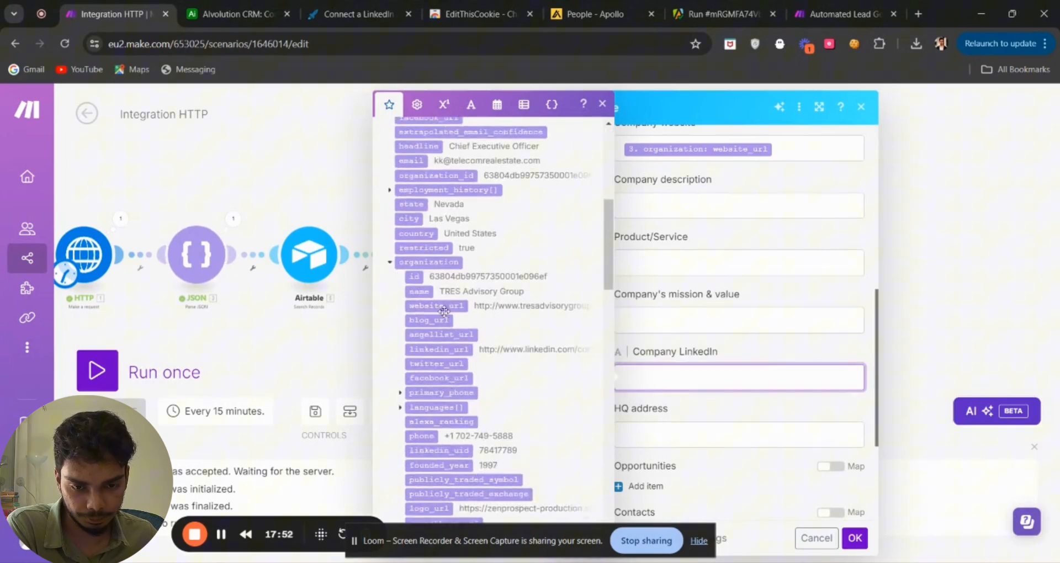
click(463, 350)
click(689, 442)
scroll(471, 449, down, 7)
scroll(470, 449, down, 5)
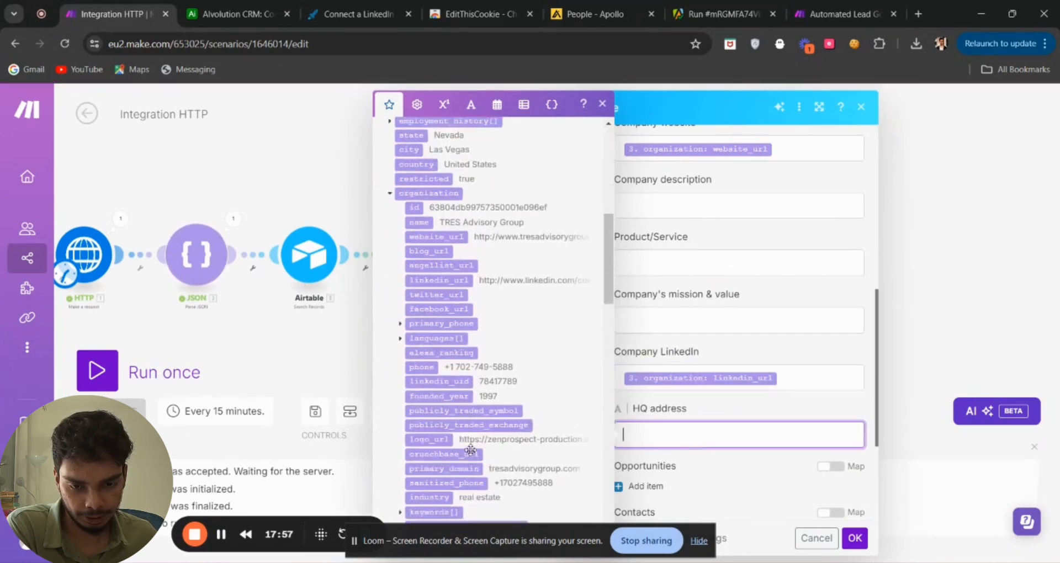
scroll(464, 356, down, 5)
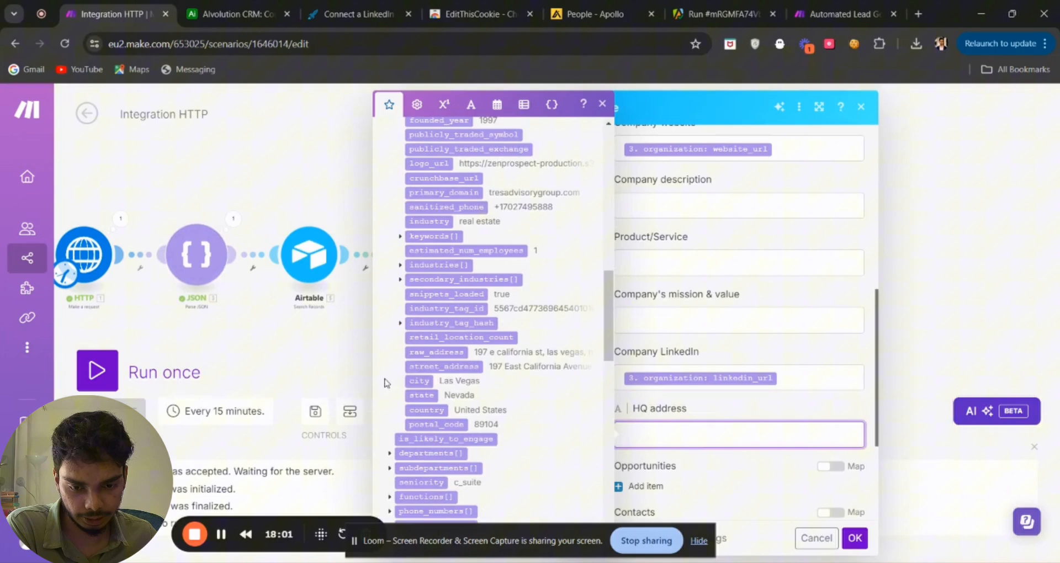
click(457, 368)
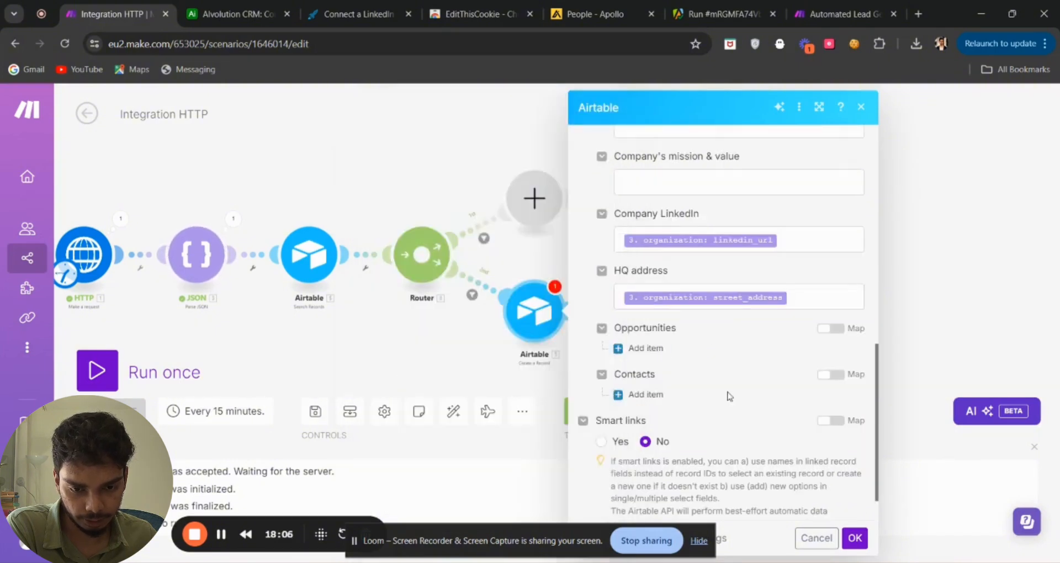
scroll(630, 353, down, 1)
scroll(691, 369, up, 10)
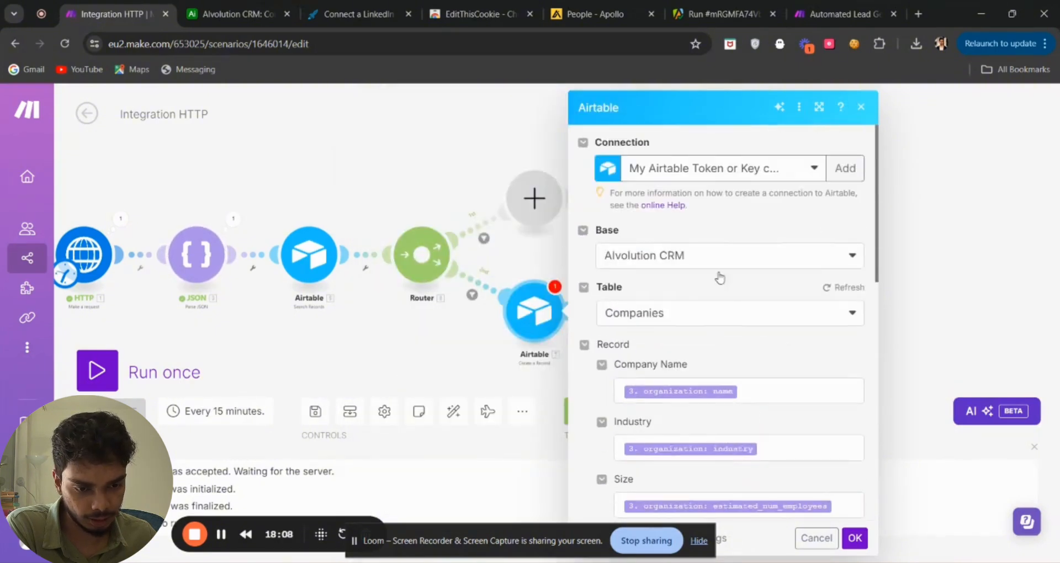
click(856, 538)
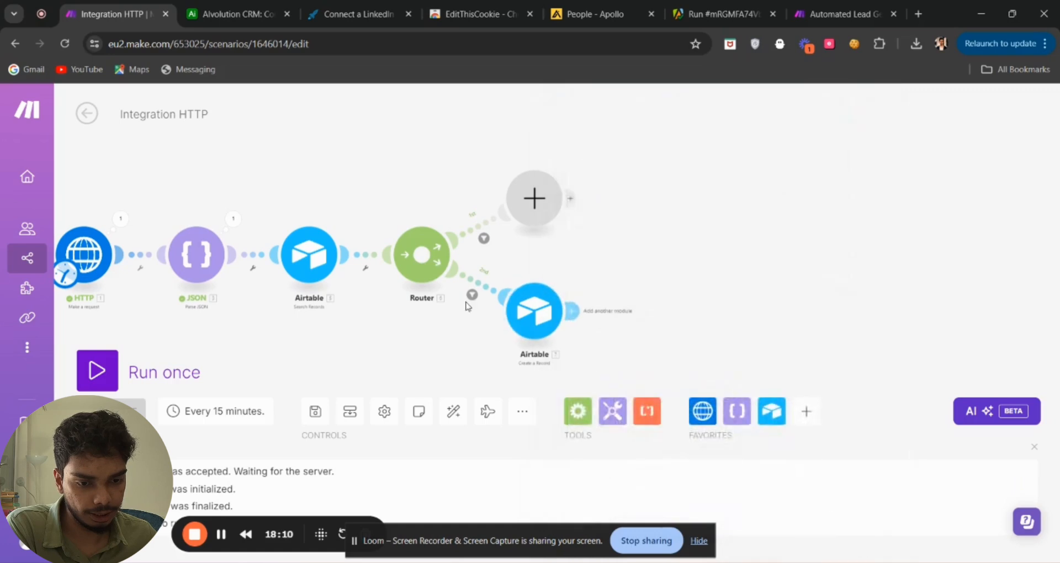
Add another Airtable Create a Record module after the Companies one, with base AIvolution CRM and table Contacts
drag(746, 279, 610, 267)
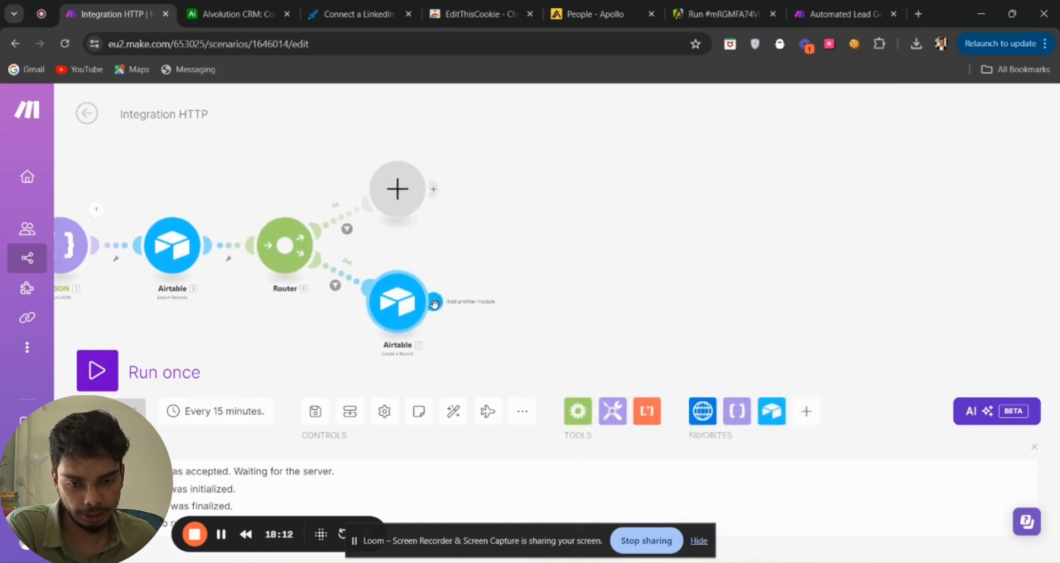
click(436, 302)
click(618, 284)
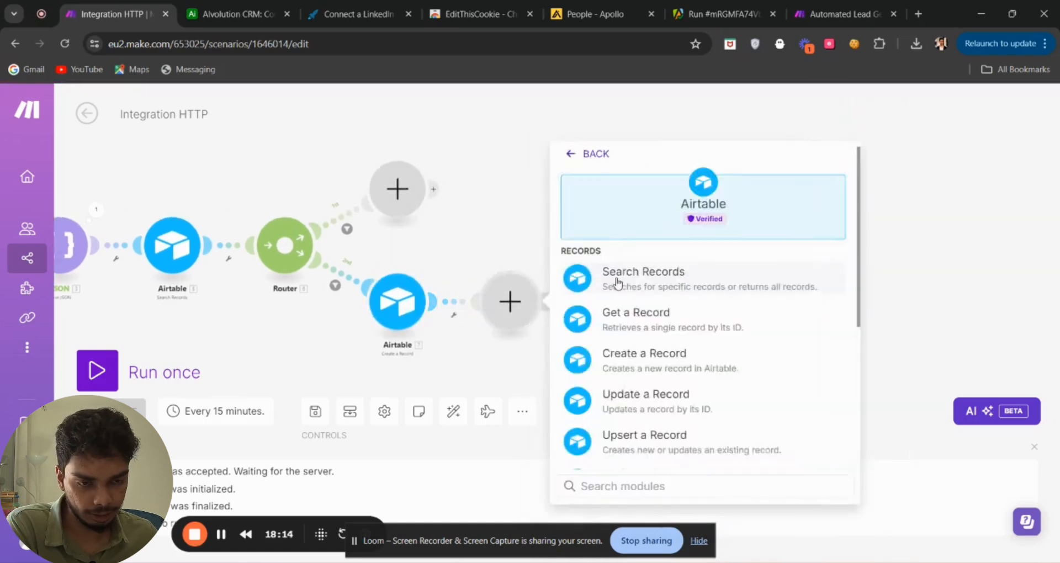
click(652, 365)
click(625, 279)
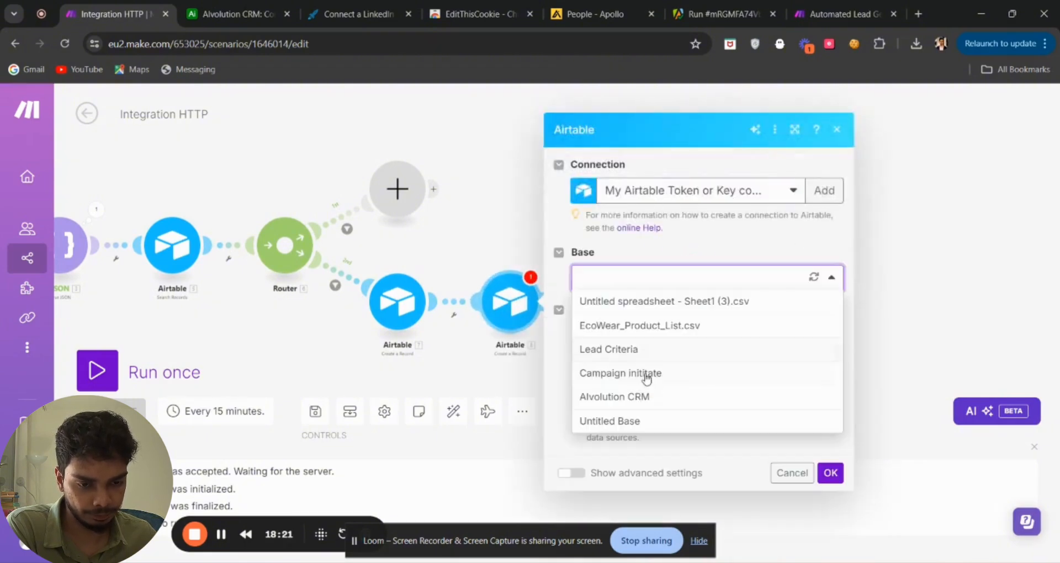
click(648, 393)
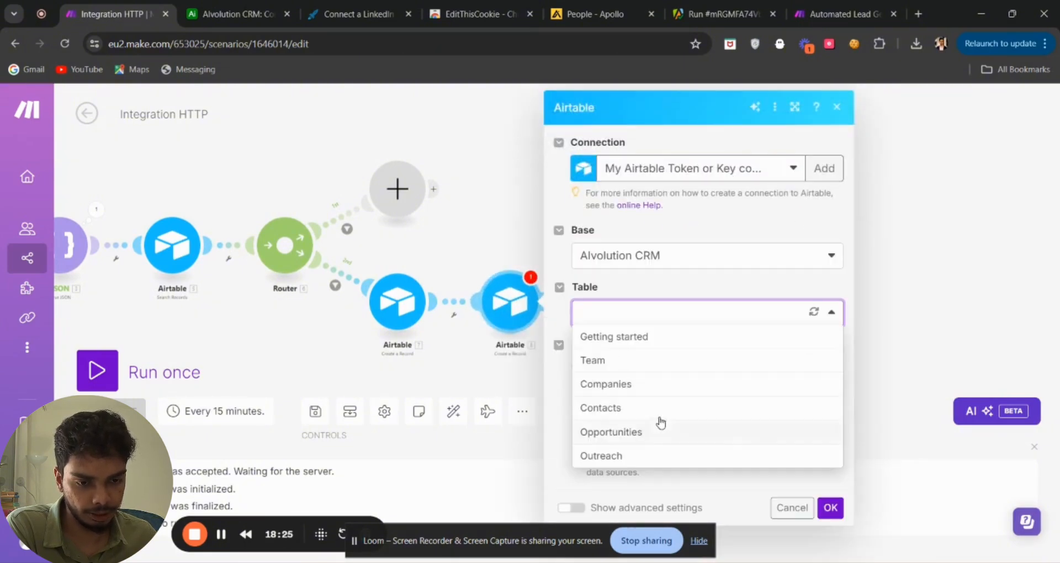
click(660, 407)
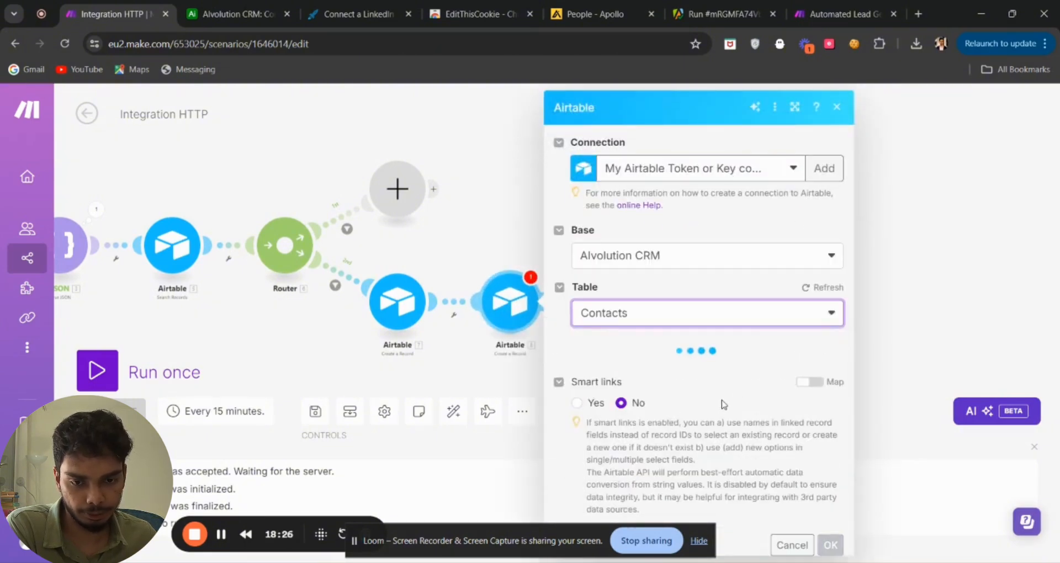
Map the new contact record's Contact Name to the parsed JSON's name and its Title to title
scroll(671, 307, down, 3)
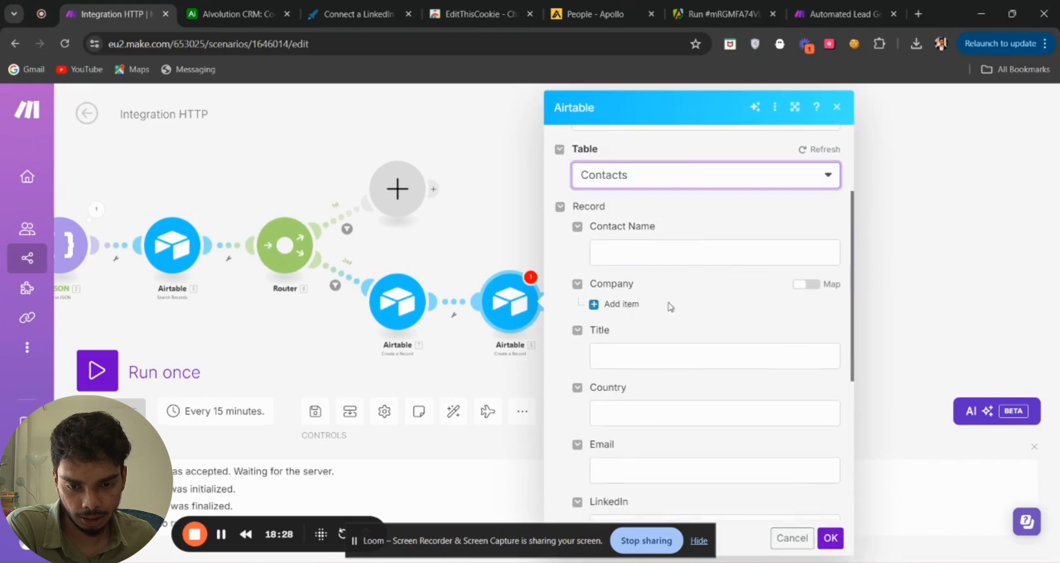
click(692, 260)
scroll(480, 376, down, 5)
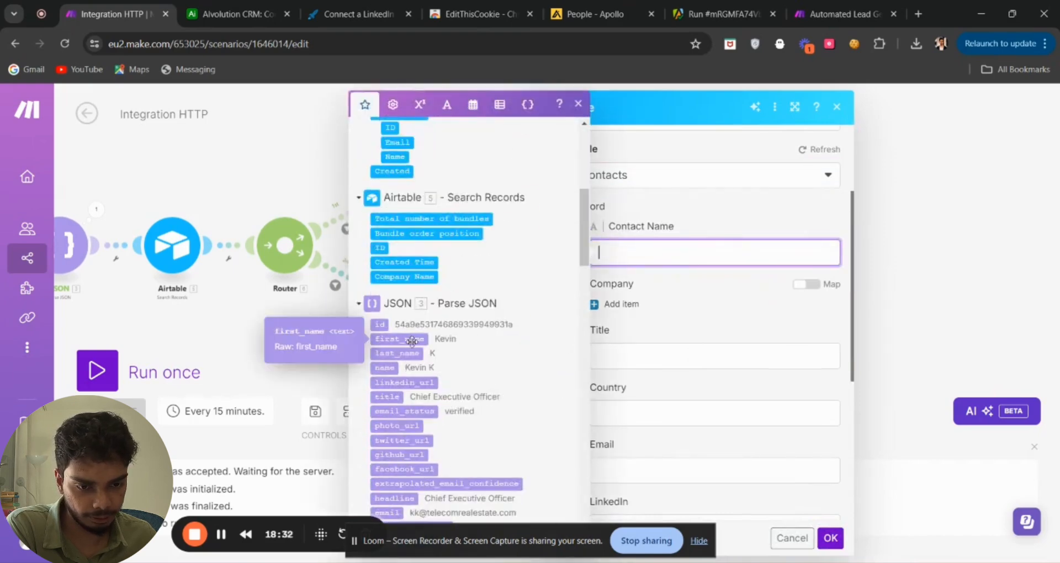
click(385, 367)
click(712, 356)
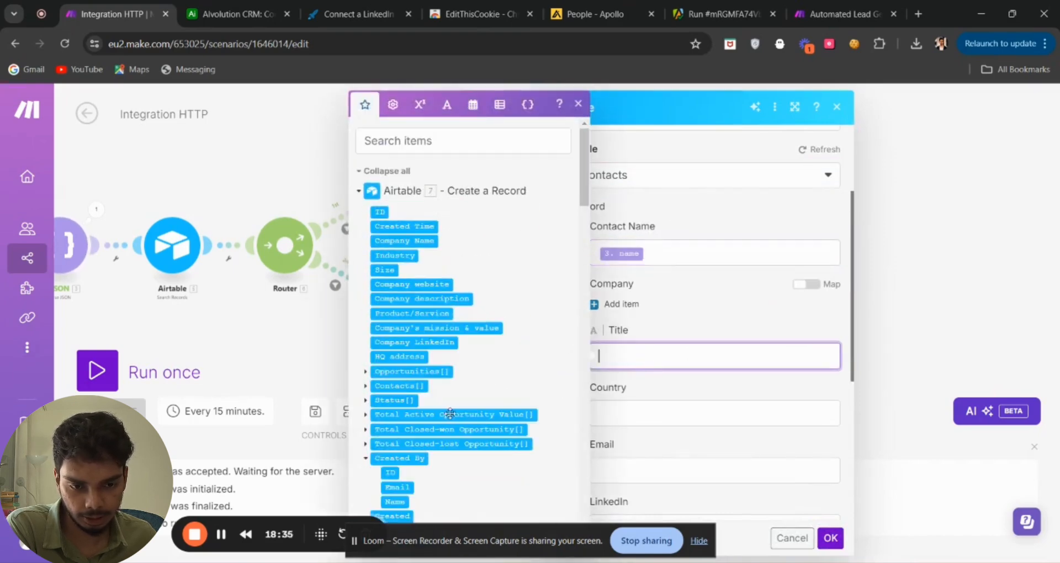
scroll(450, 413, down, 5)
click(387, 328)
Map the contact record's Country to the parsed JSON's country and its Email to email
click(635, 413)
scroll(439, 416, down, 3)
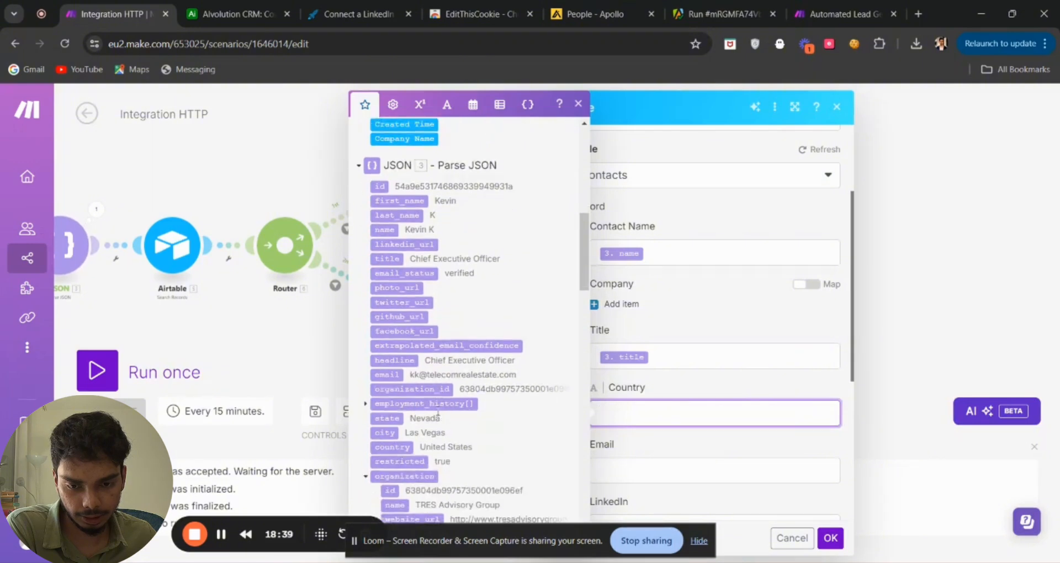
click(393, 310)
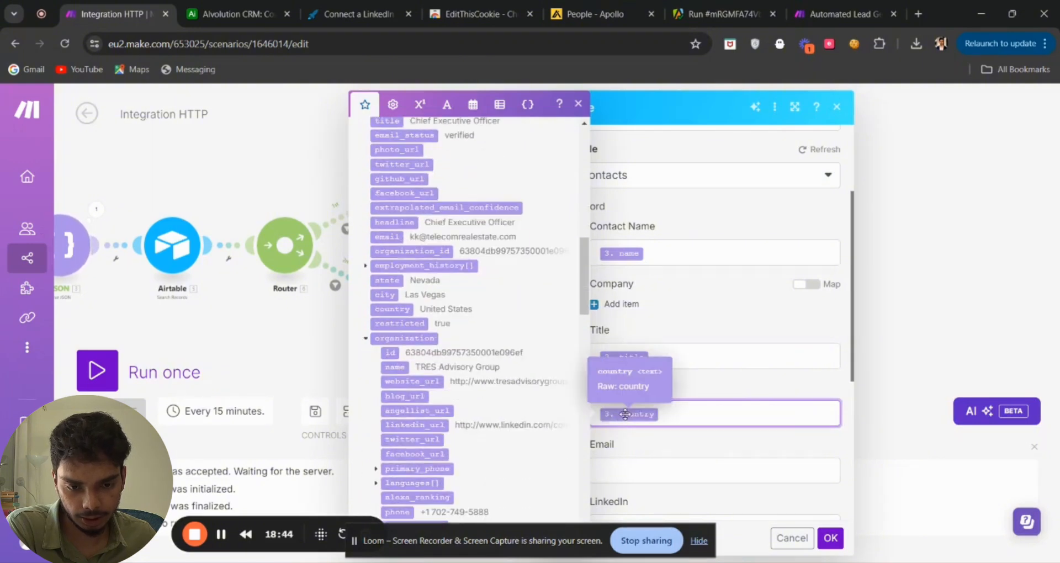
click(654, 468)
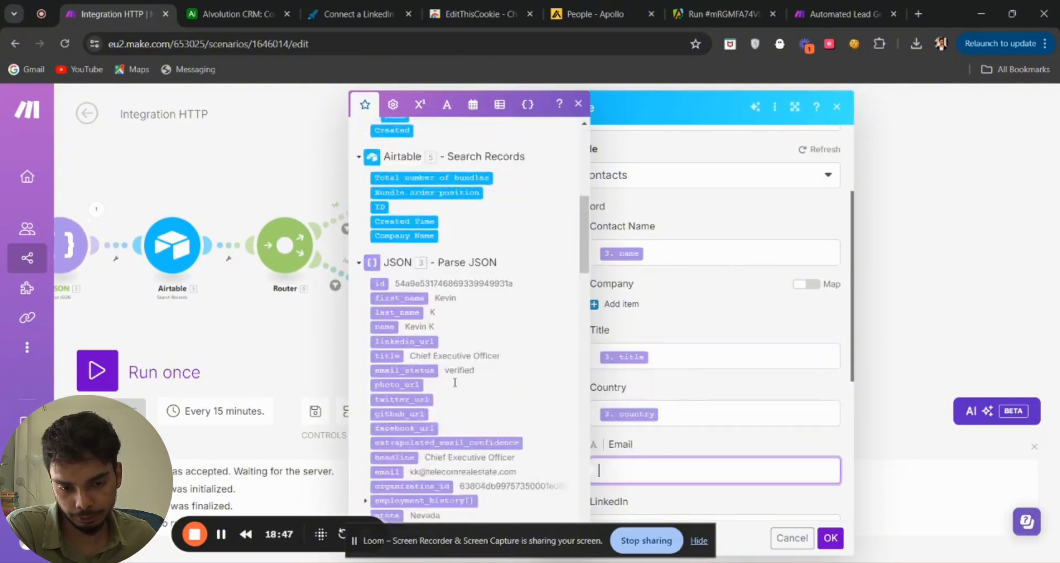
scroll(433, 390, down, 2)
click(393, 378)
Map LinkedIn to the person's linkedin_url and Linkedin Headline to headline, and save the Contacts record module
key(Tab)
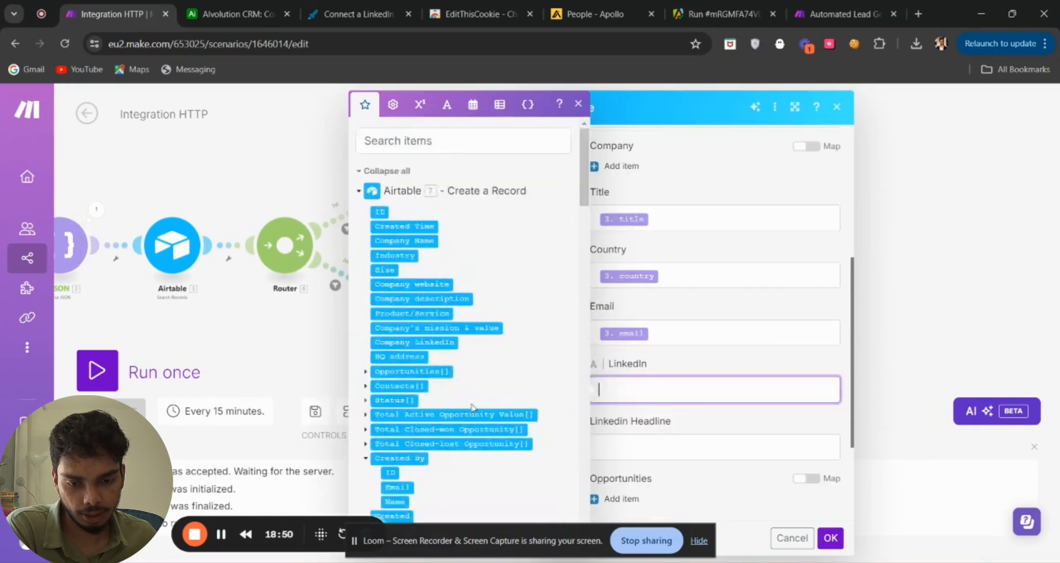
scroll(456, 373, down, 5)
scroll(456, 372, up, 3)
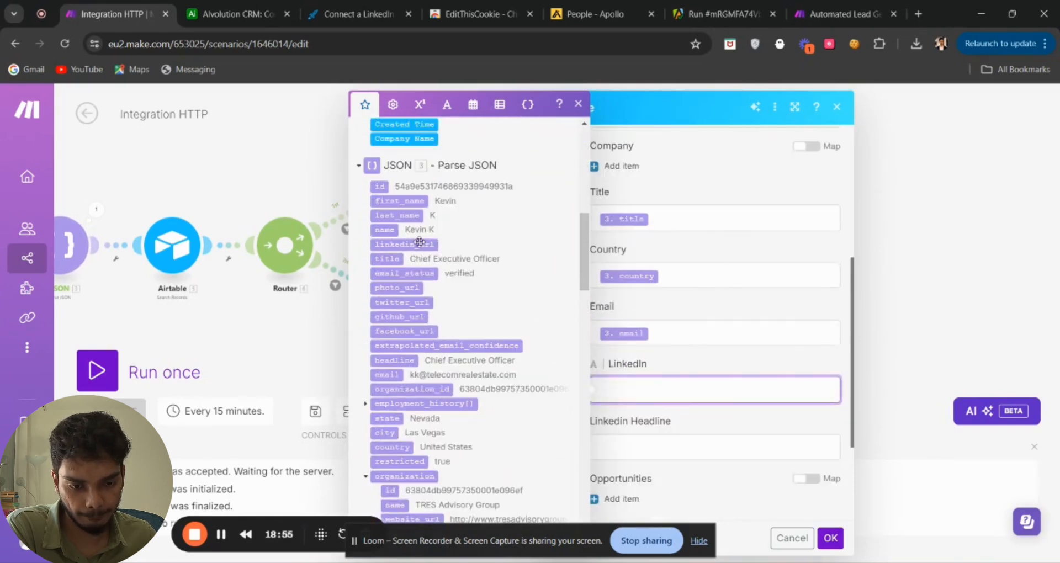
click(422, 243)
scroll(704, 286, down, 3)
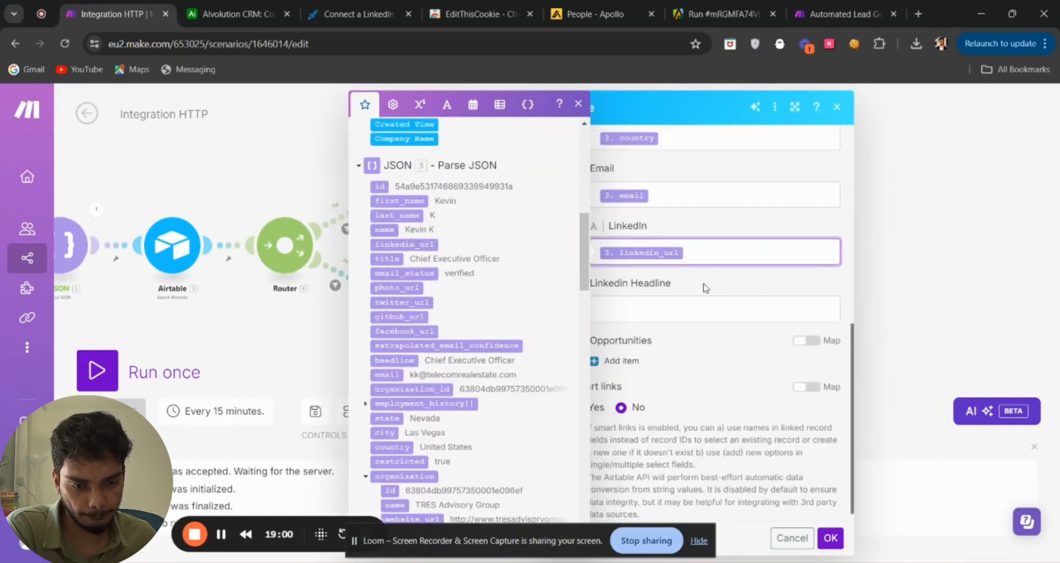
click(705, 286)
click(703, 300)
scroll(429, 347, down, 10)
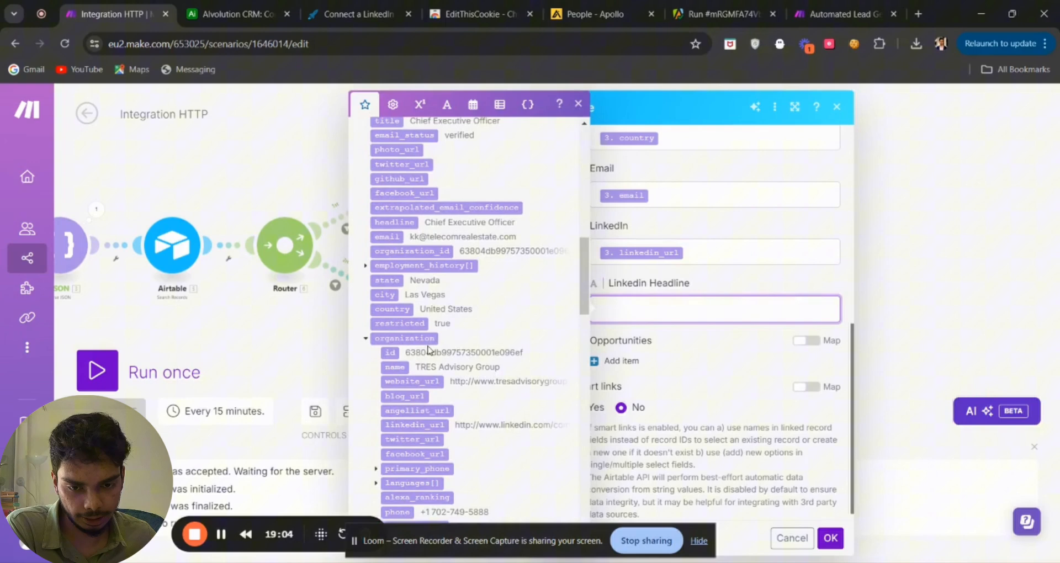
click(395, 222)
click(732, 353)
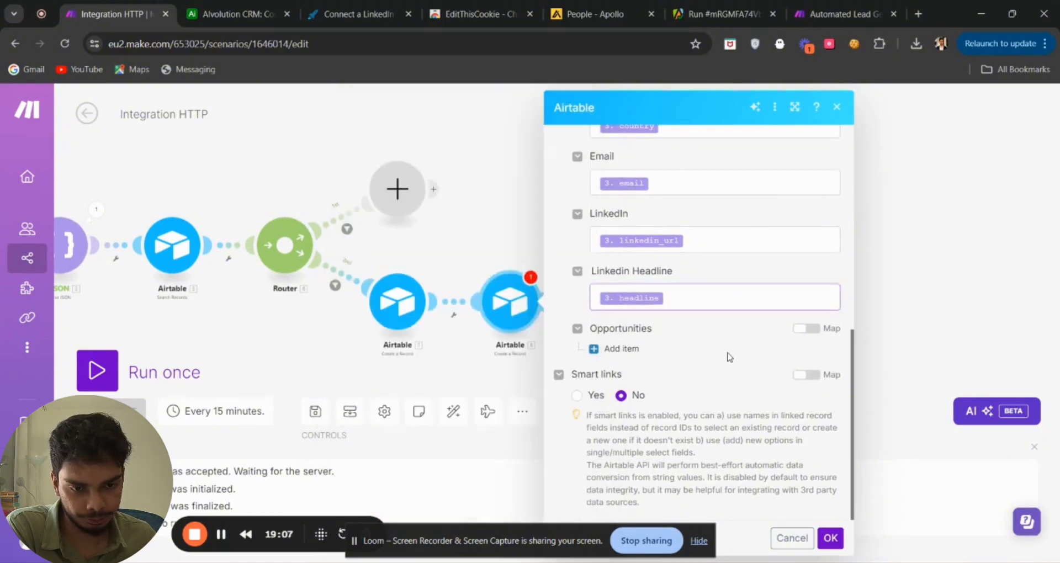
click(831, 539)
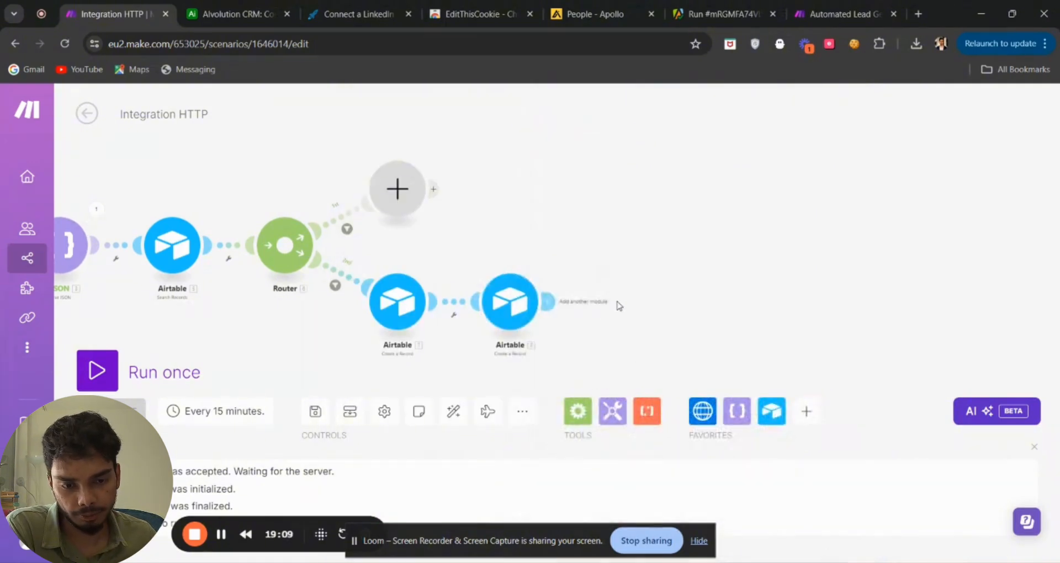
Add an Airtable Create a Record module to the router's empty first route, with base AIvolution CRM and table Contacts
drag(511, 244, 605, 270)
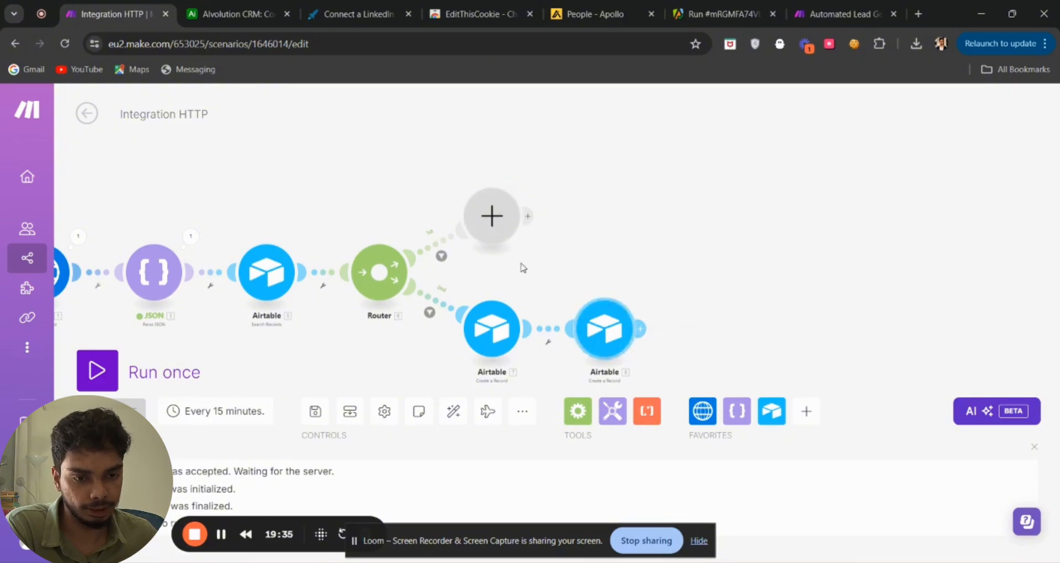
click(491, 215)
click(610, 245)
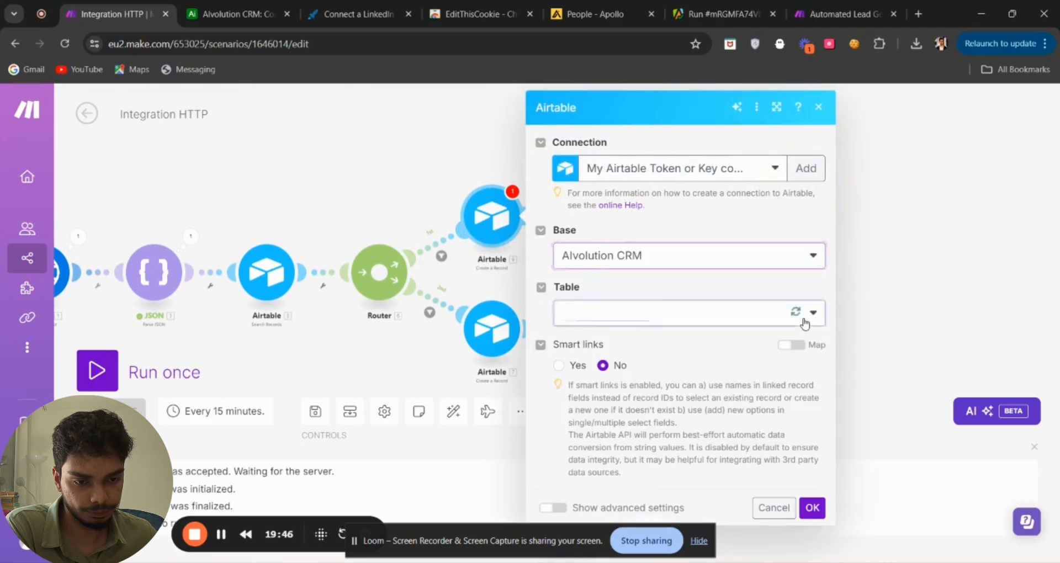
click(800, 313)
click(644, 406)
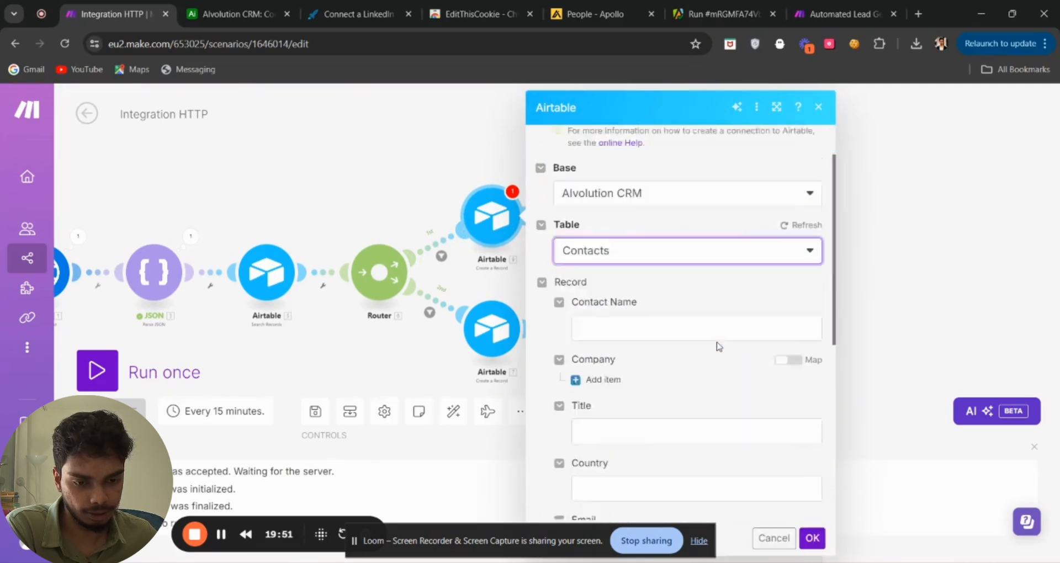
In the first route's contact record, map Contact Name to the parsed JSON's name and Title to title
scroll(695, 265, down, 3)
click(672, 186)
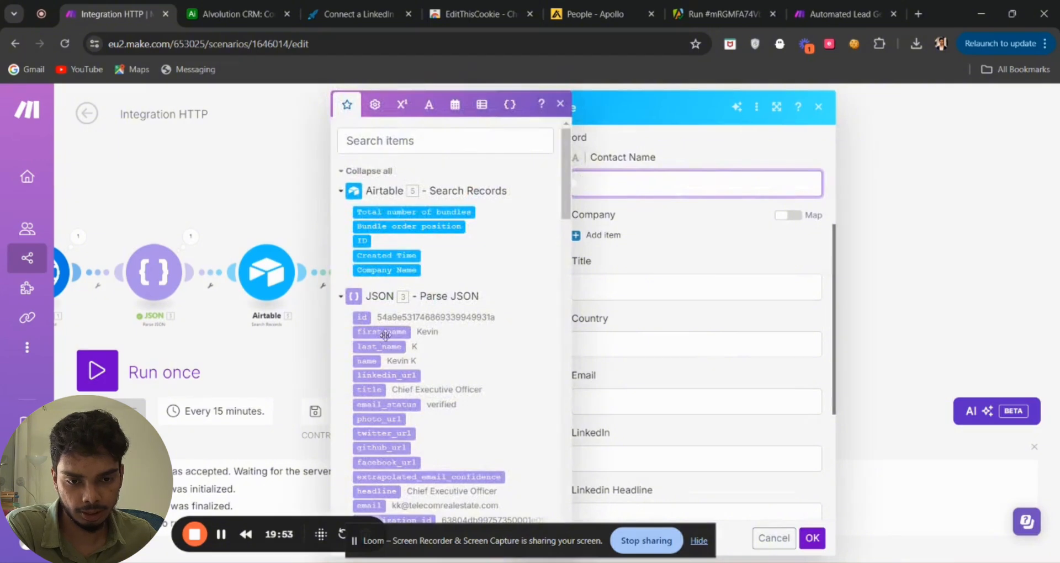
click(366, 361)
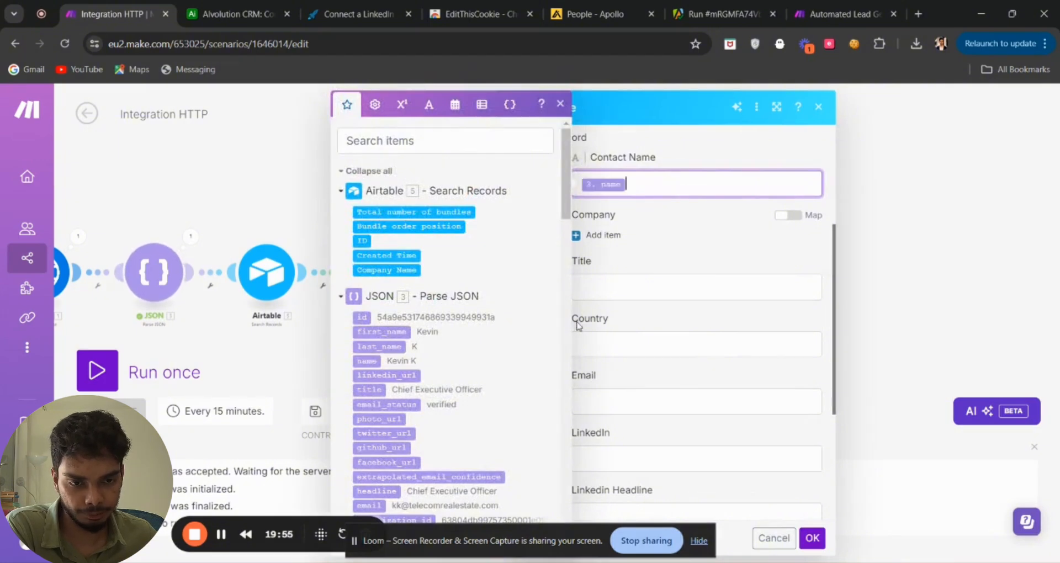
click(621, 293)
click(368, 389)
In the first route's contact record, map Country to the parsed JSON's country and Email to email
click(669, 357)
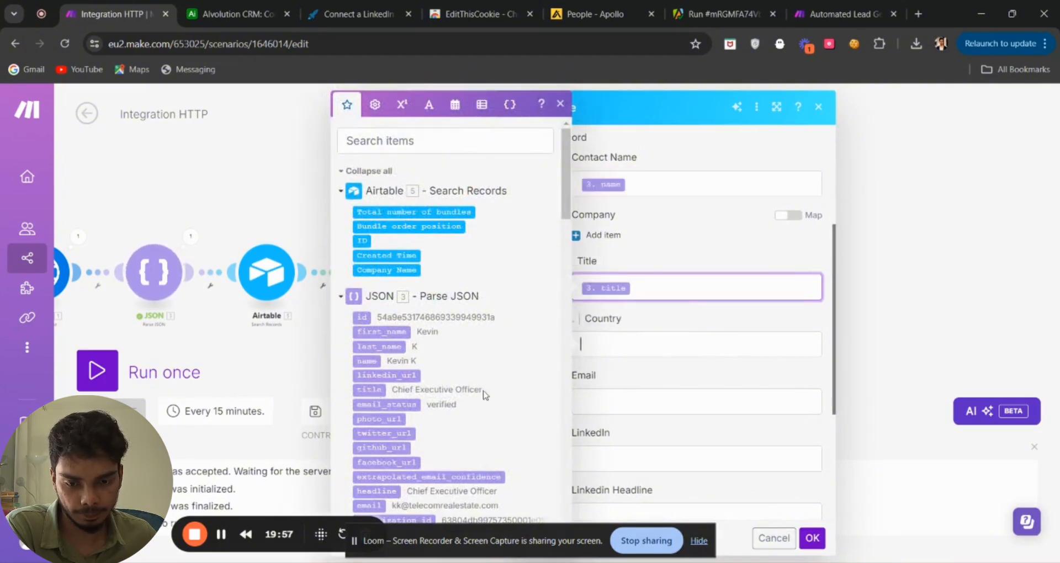
scroll(393, 310, down, 3)
scroll(394, 311, down, 3)
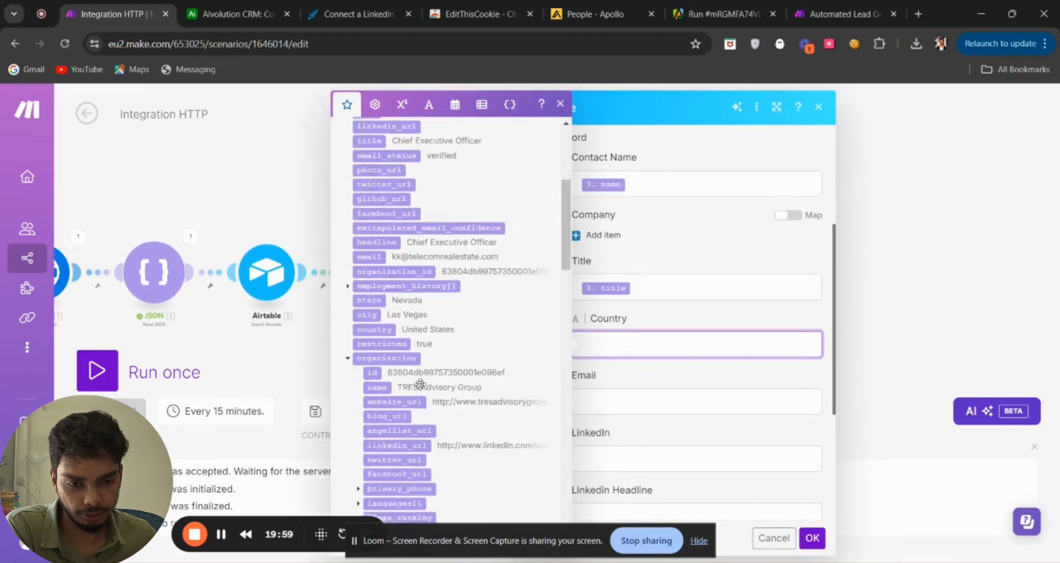
click(387, 304)
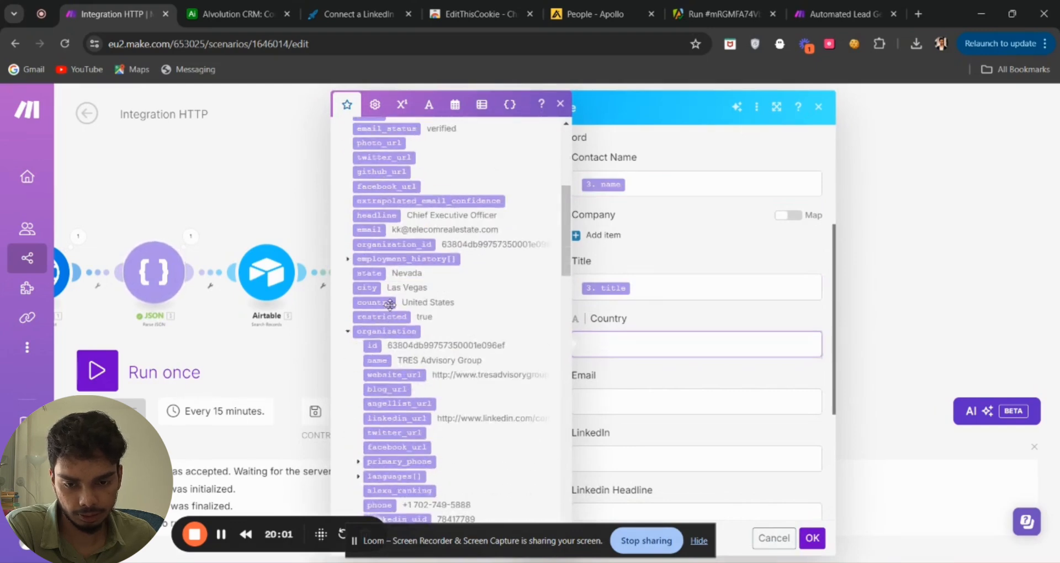
click(623, 406)
scroll(417, 342, down, 3)
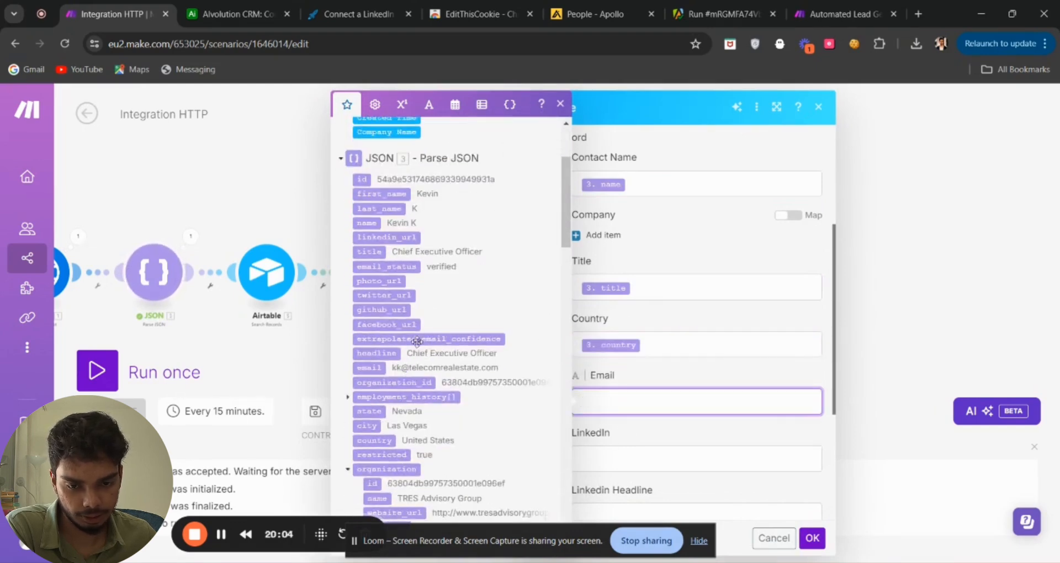
click(376, 367)
Map the first route's LinkedIn to linkedin_url and Linkedin Headline to headline, and save the module
scroll(607, 384, down, 3)
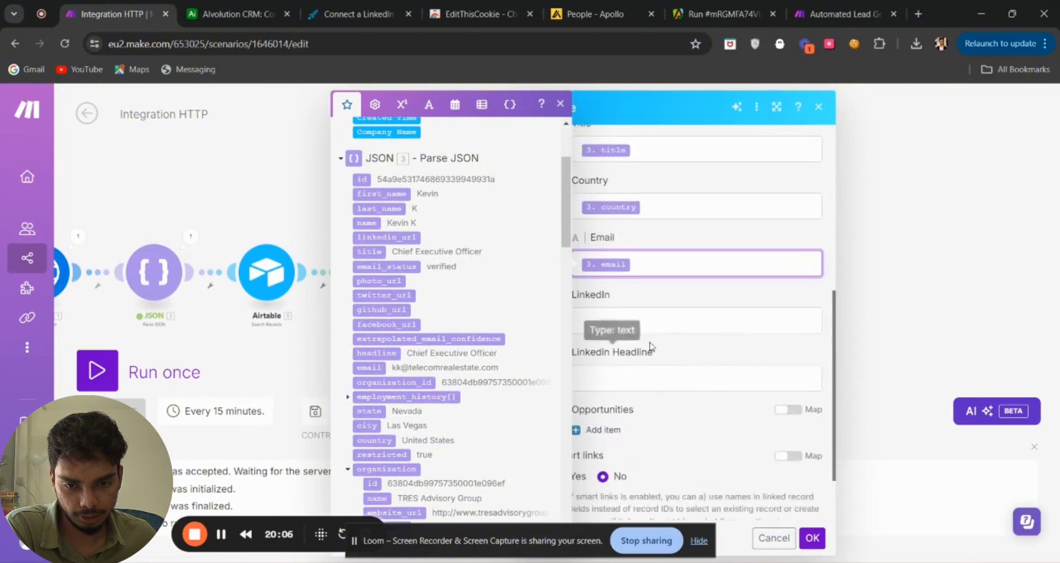
click(650, 323)
click(387, 236)
click(611, 376)
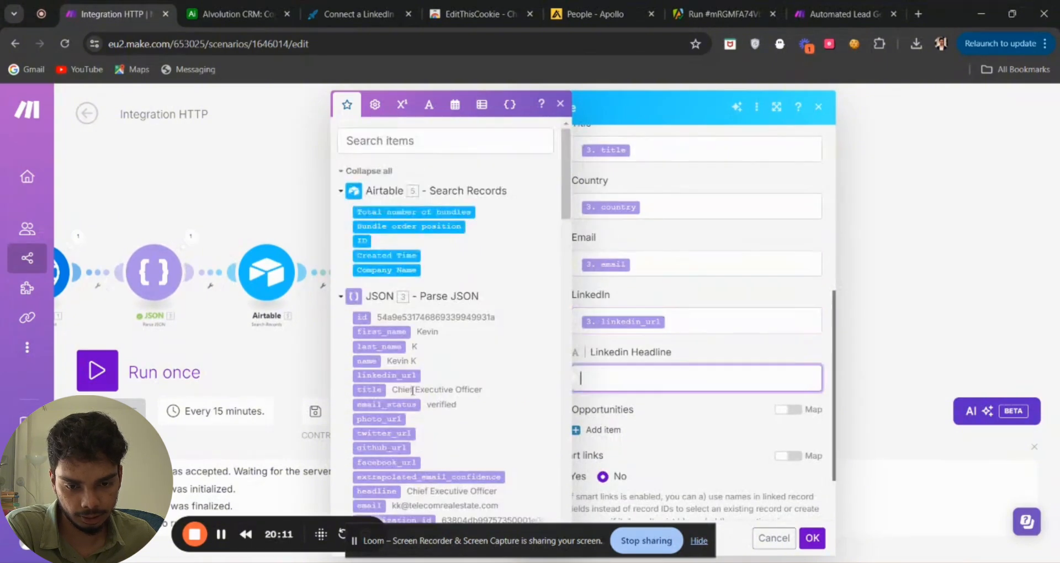
scroll(412, 391, down, 3)
click(386, 354)
scroll(713, 380, down, 2)
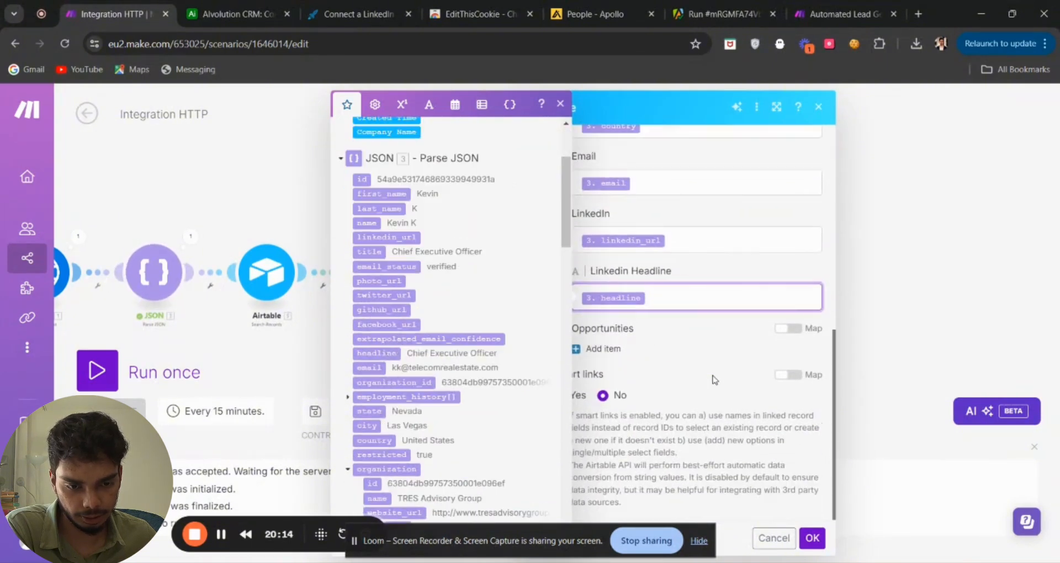
click(812, 538)
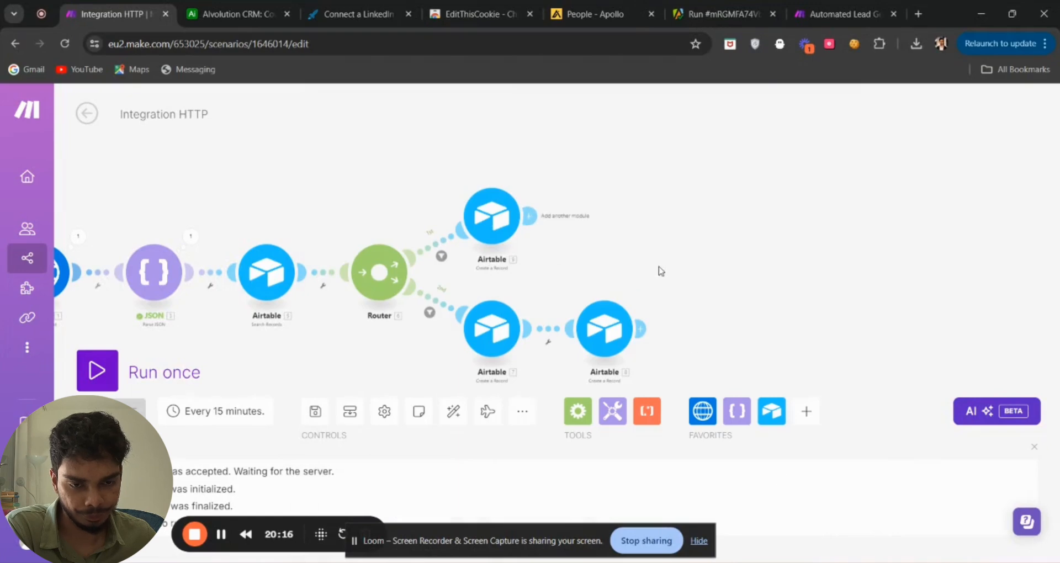
Run the completed scenario once
drag(927, 219, 818, 224)
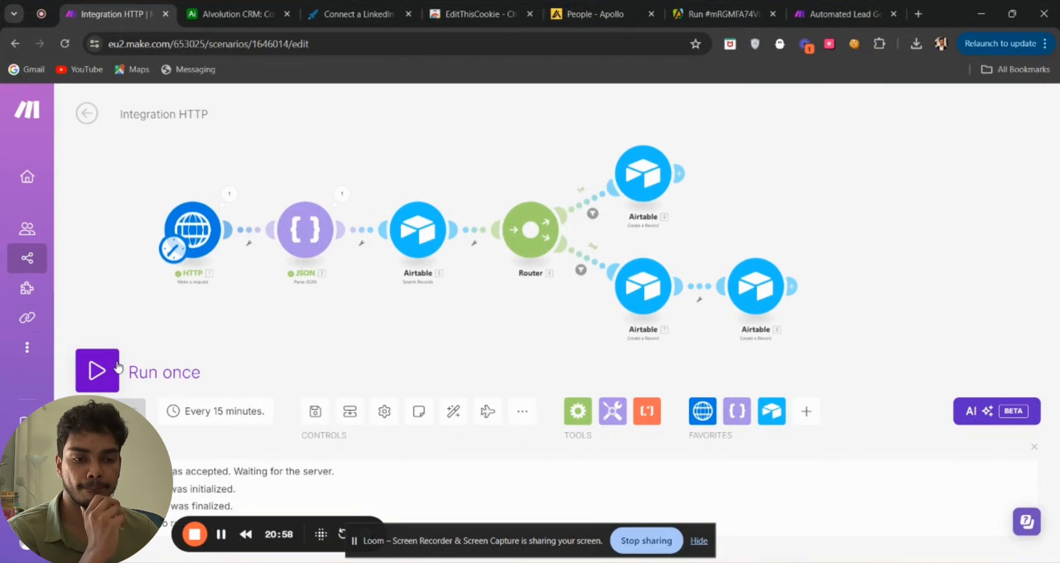
click(118, 367)
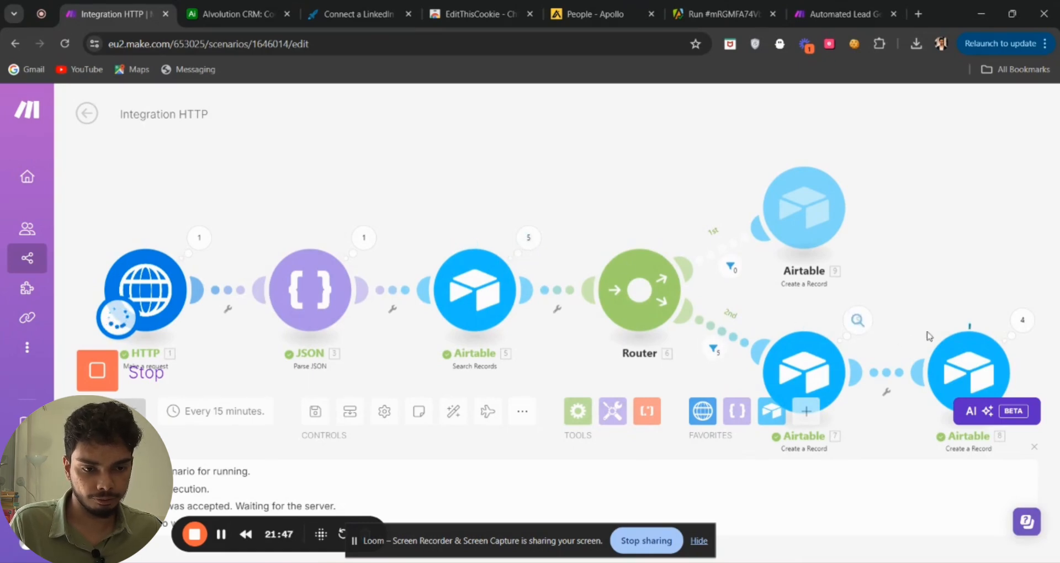
Switch to the Airtable CRM and examine the records arriving in the Contacts and Companies tables
click(228, 5)
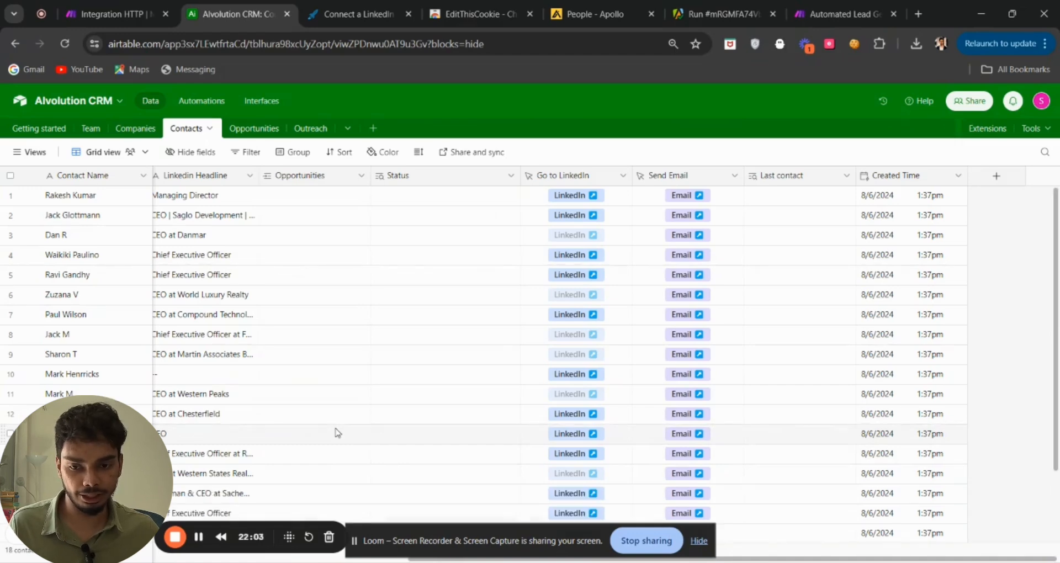
scroll(353, 404, down, 2)
scroll(346, 375, up, 1)
scroll(309, 367, down, 2)
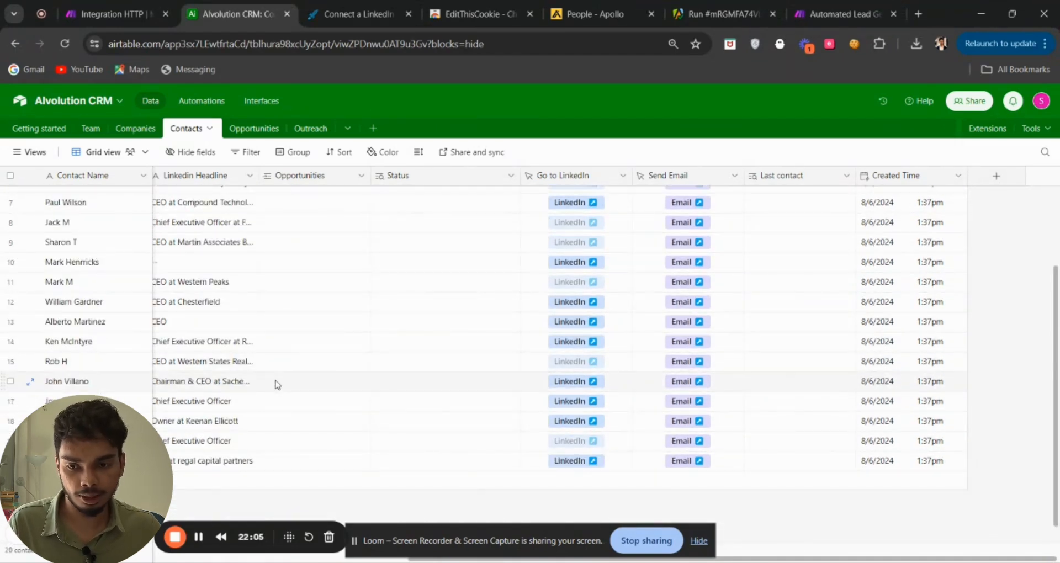
scroll(271, 392, down, 3)
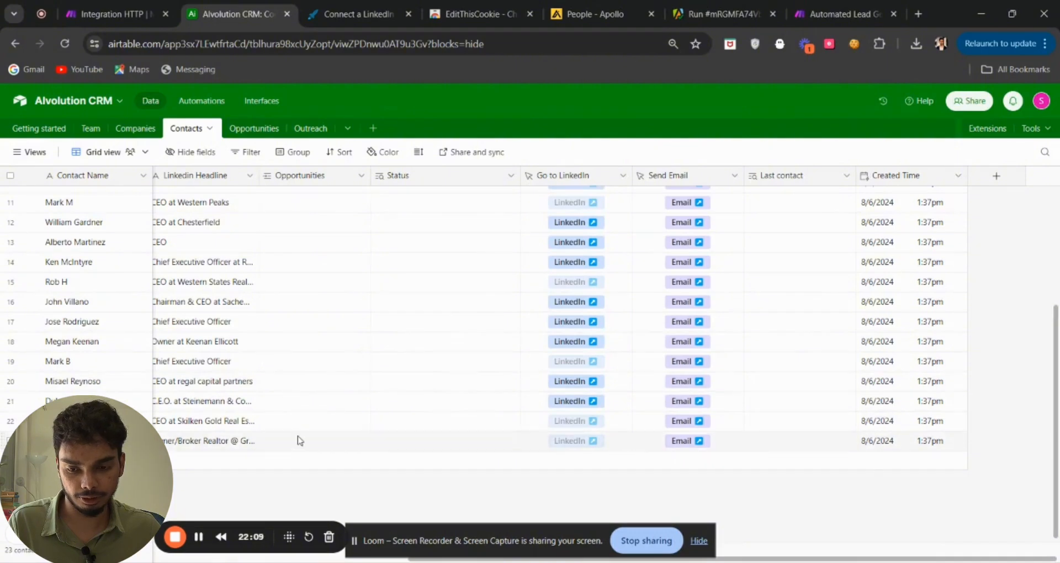
scroll(308, 417, down, 1)
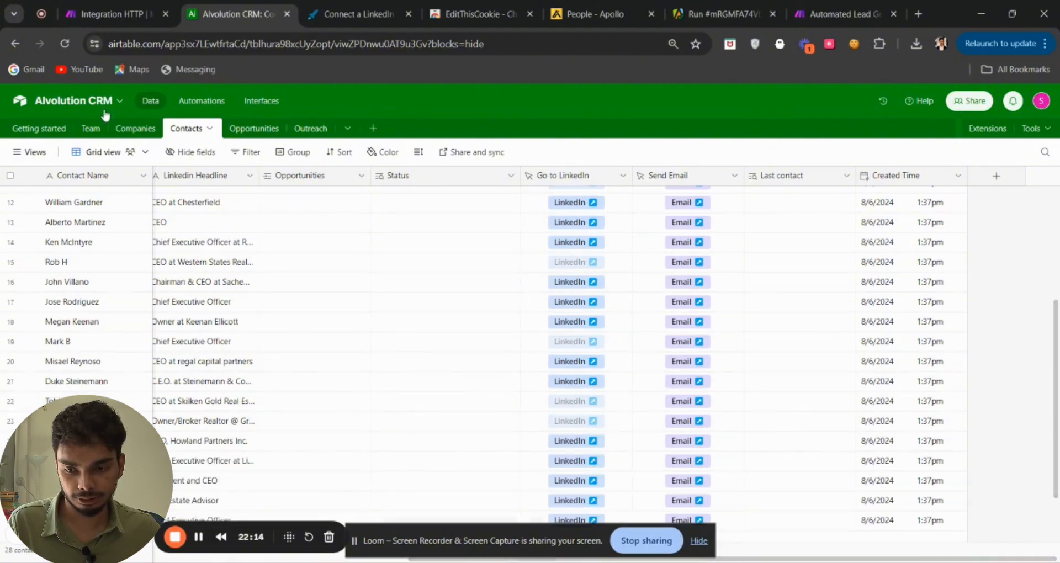
click(135, 128)
scroll(572, 310, down, 5)
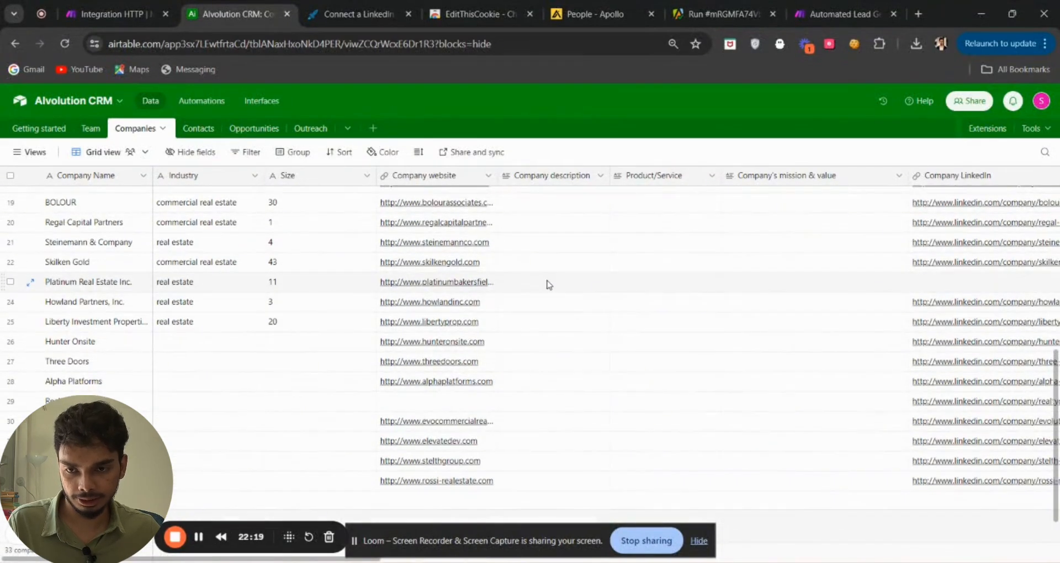
scroll(548, 285, down, 2)
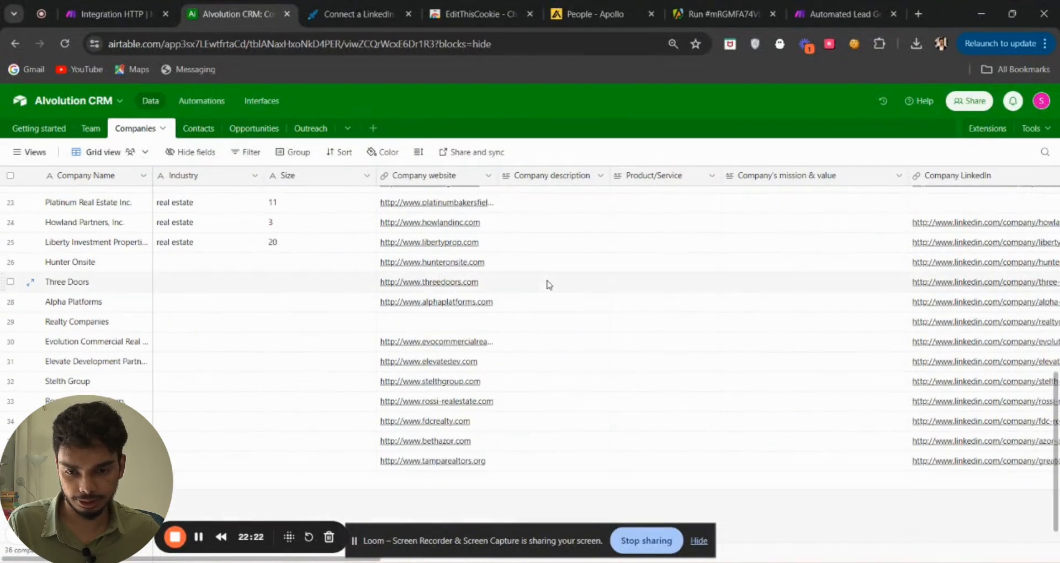
scroll(551, 264, down, 2)
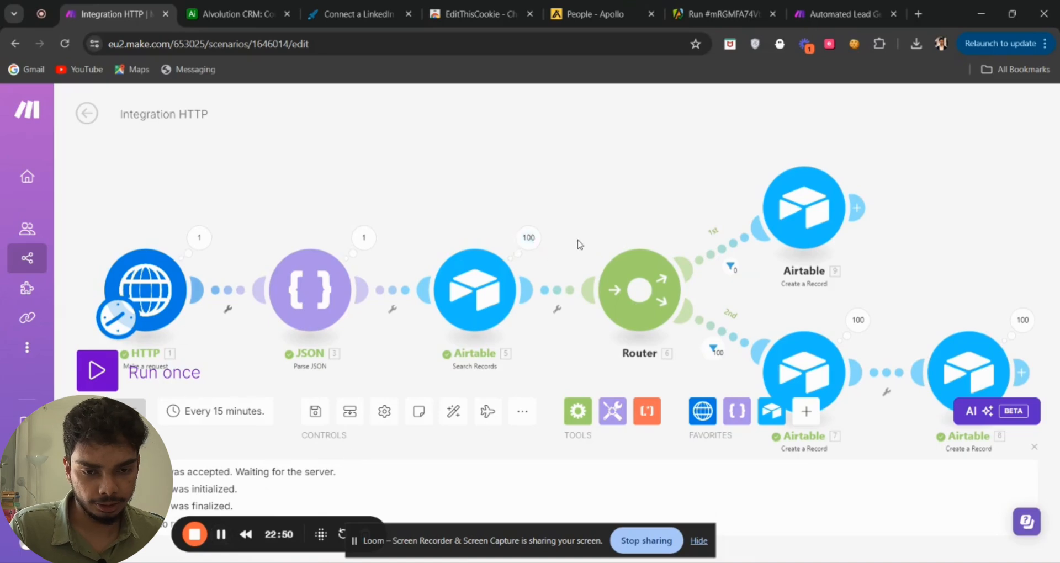
Check the Companies and Contacts tables in Airtable down to their last records after the run, and return to the Make scenario
key(ctrl+Tab)
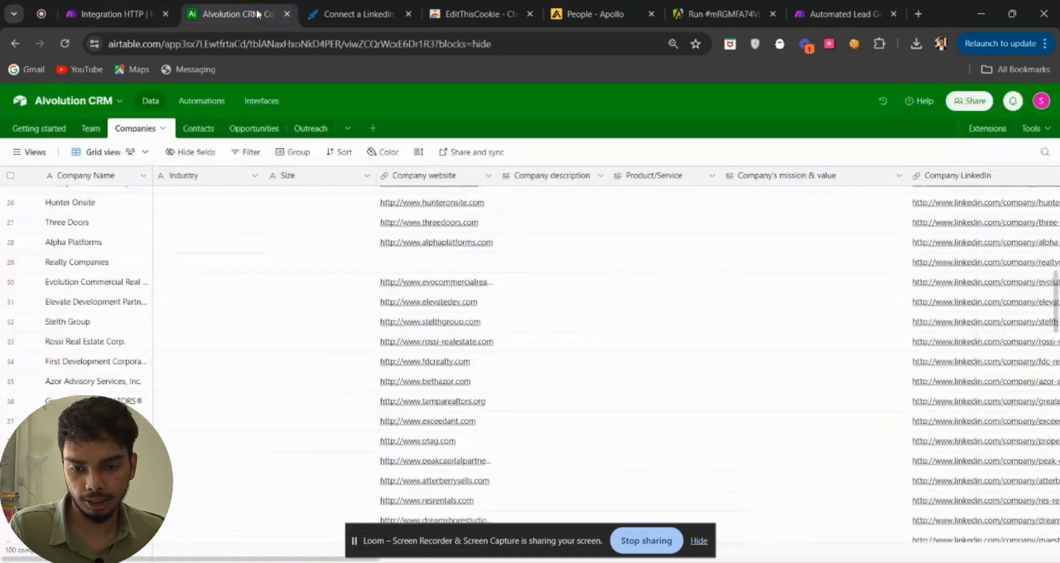
scroll(310, 384, down, 20)
scroll(309, 384, down, 3)
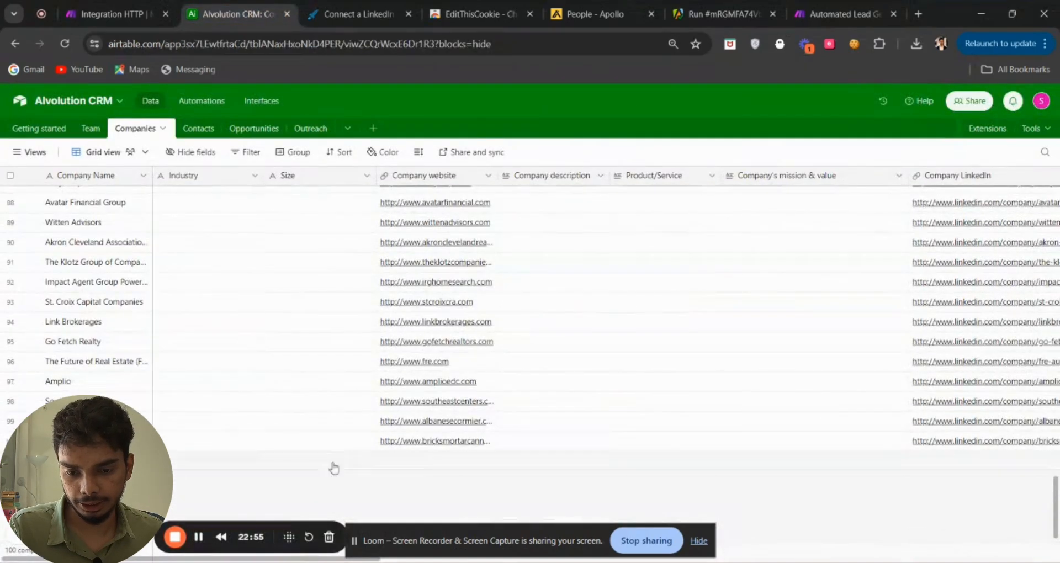
click(199, 128)
scroll(244, 329, down, 20)
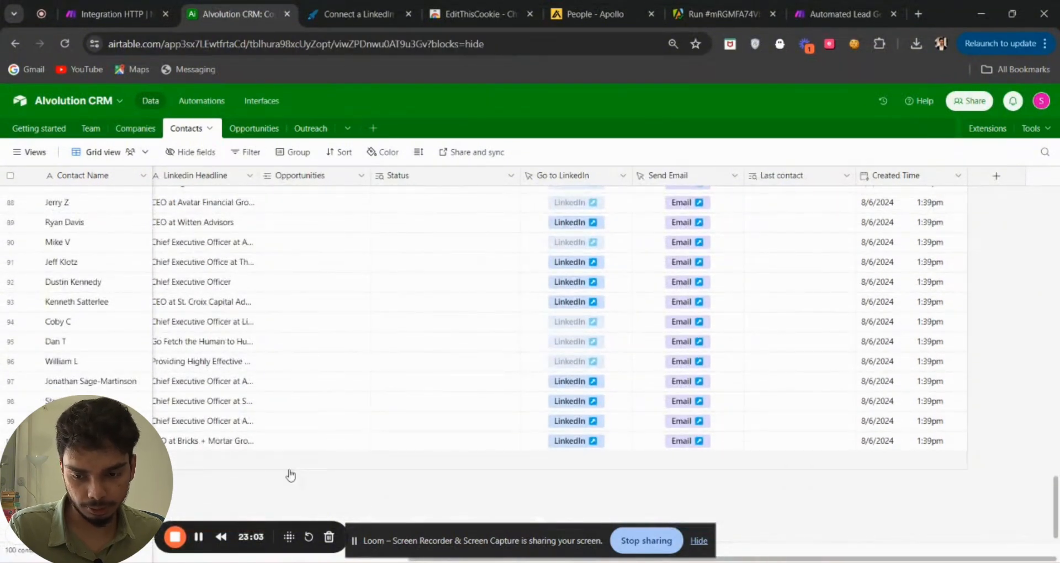
scroll(373, 385, up, 1)
scroll(315, 310, up, 20)
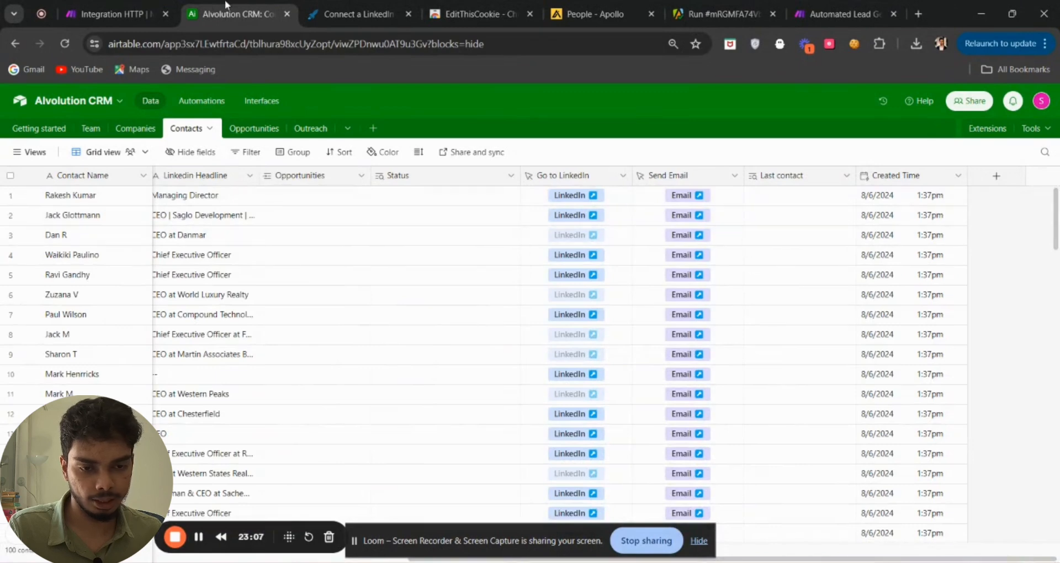
click(110, 14)
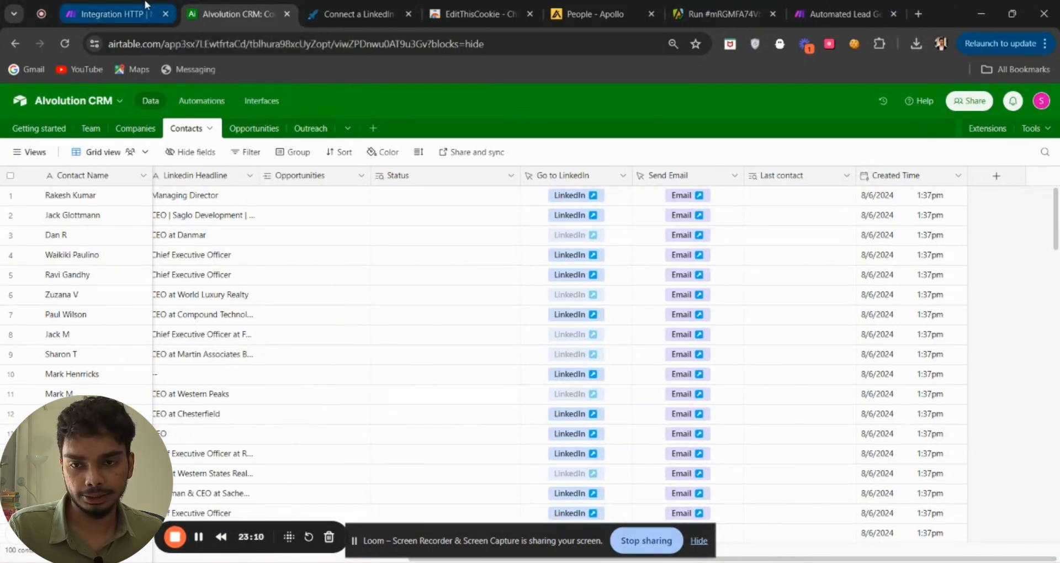